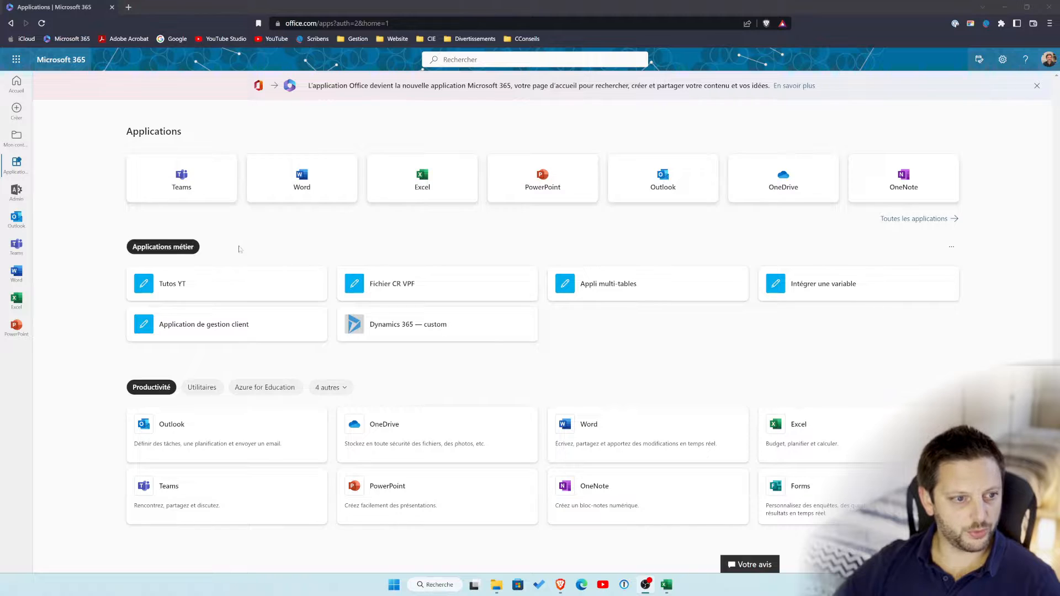
Find Power Apps in the full list of Microsoft 365 applications and open it
click(928, 220)
scroll(819, 341, down, 3)
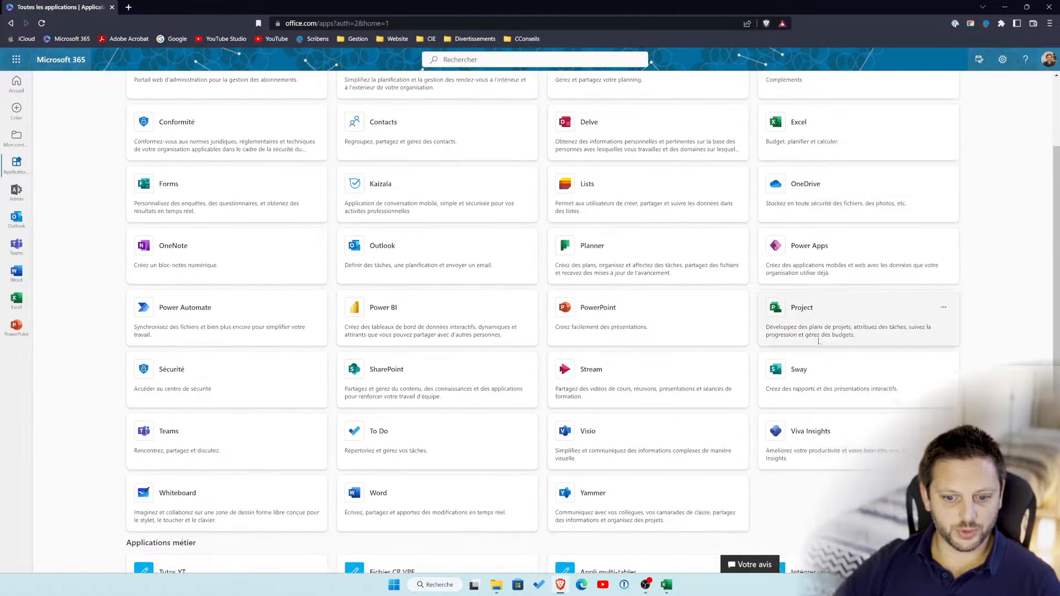
scroll(819, 341, down, 1)
scroll(679, 400, up, 2)
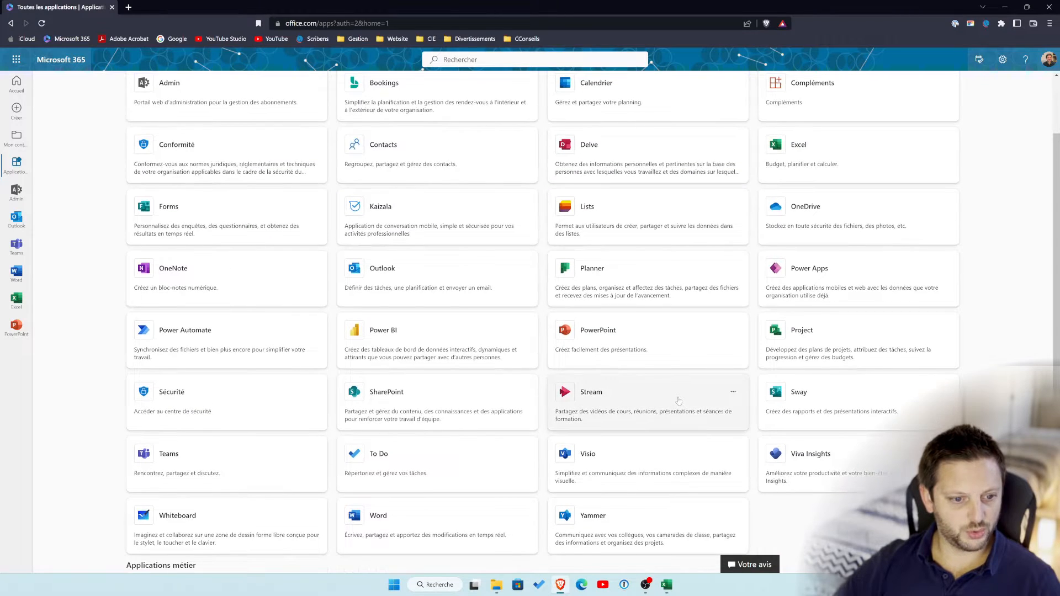
scroll(680, 403, up, 2)
scroll(683, 407, down, 1)
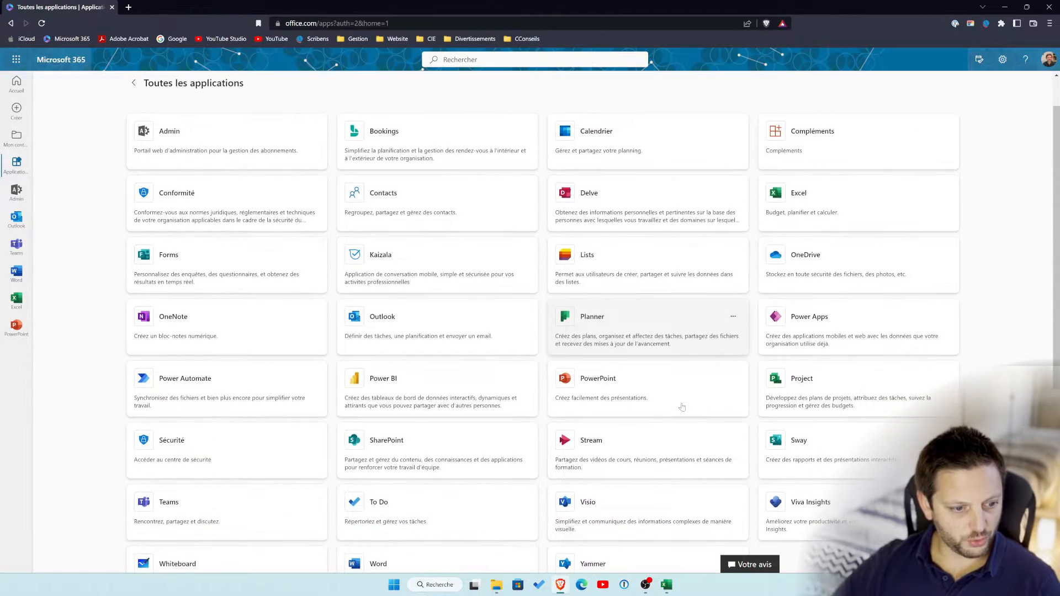
click(807, 340)
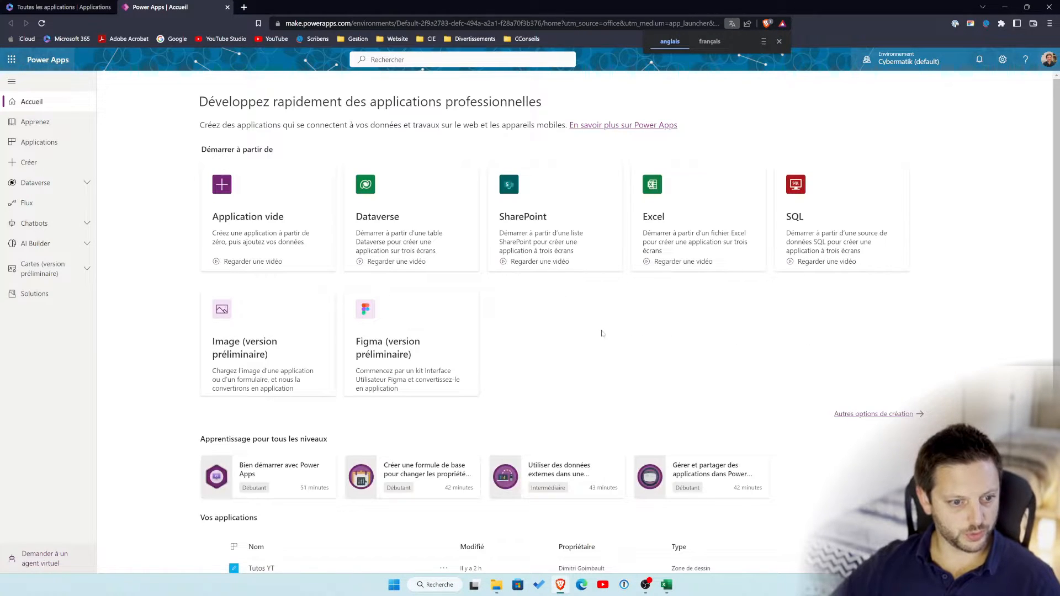
Open the existing Tutos YT app for editing in the app designer
scroll(574, 331, down, 2)
scroll(397, 429, down, 1)
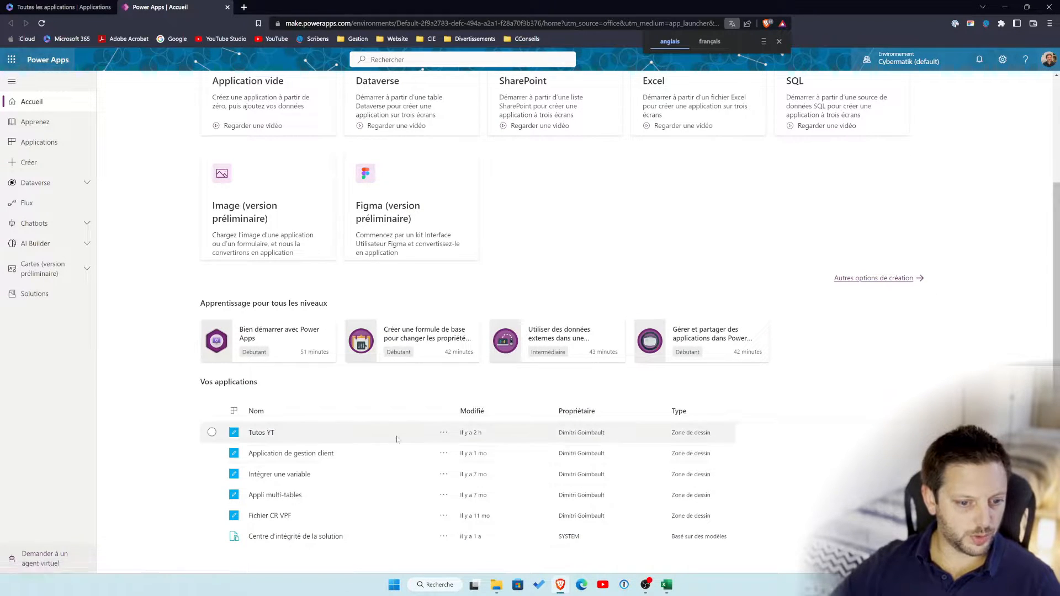
click(443, 432)
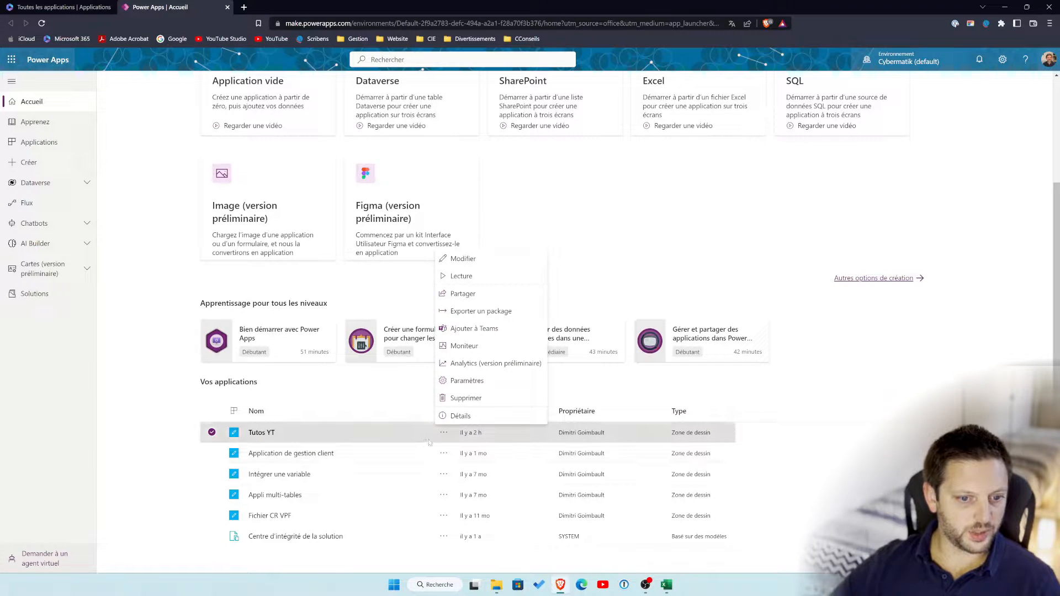
click(443, 433)
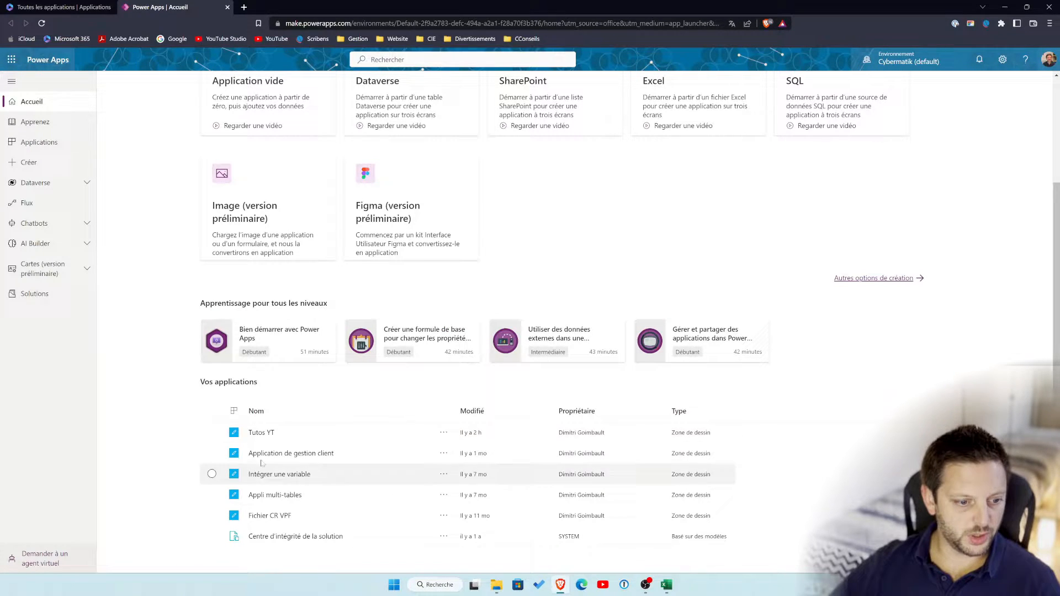
click(443, 433)
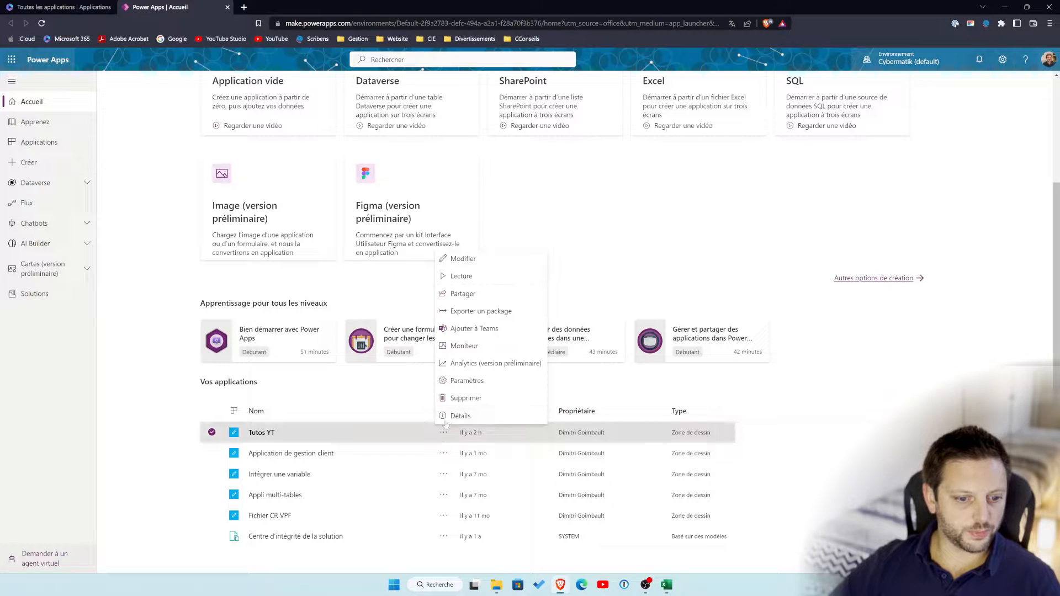
click(463, 261)
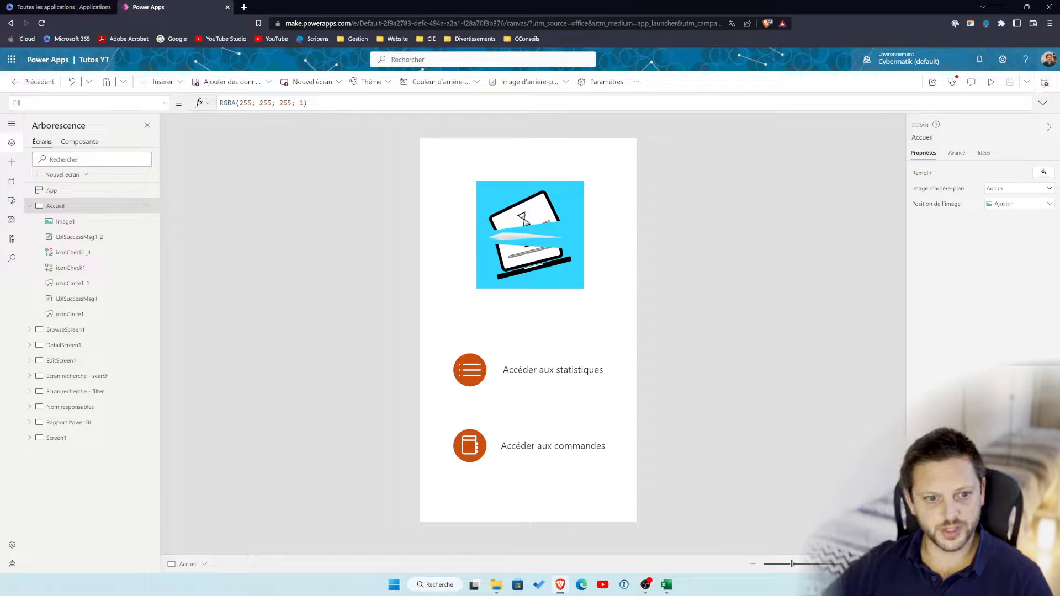
click(36, 83)
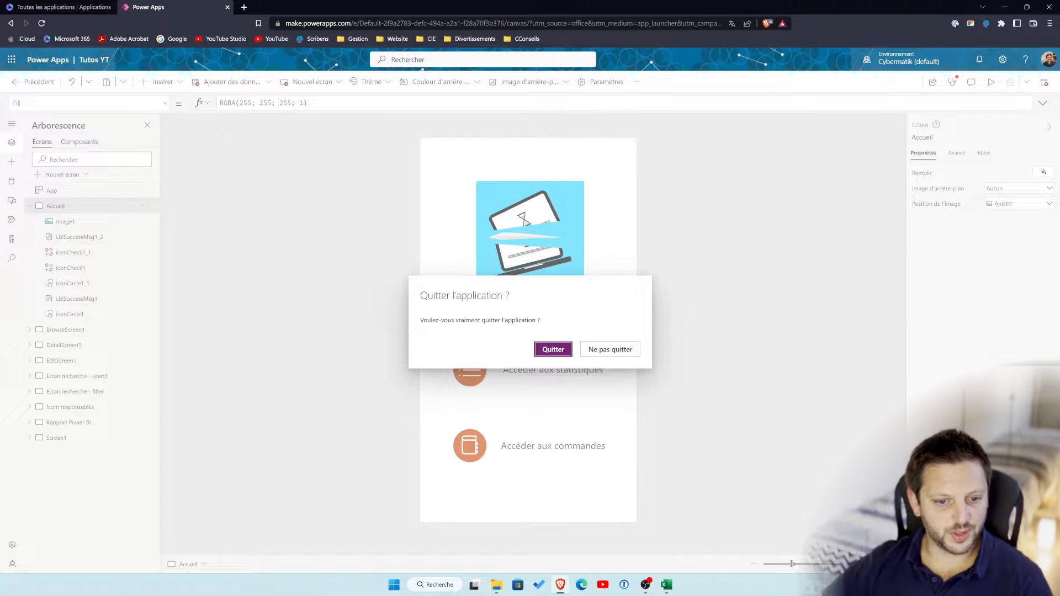
click(259, 317)
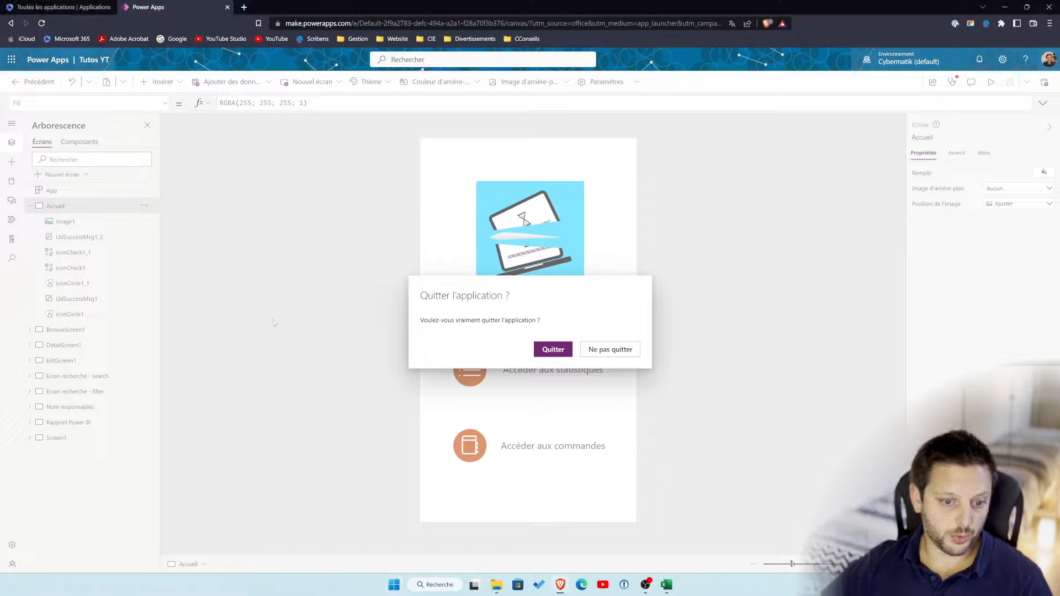
click(604, 350)
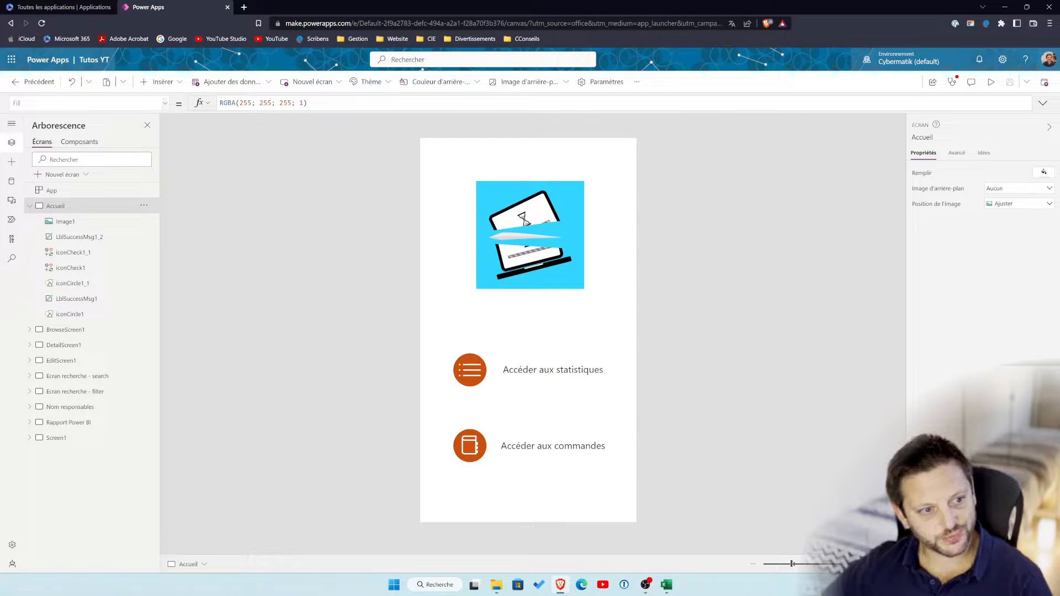
Look over the undo, redo and clipboard commands available for the Accueil screen
click(89, 82)
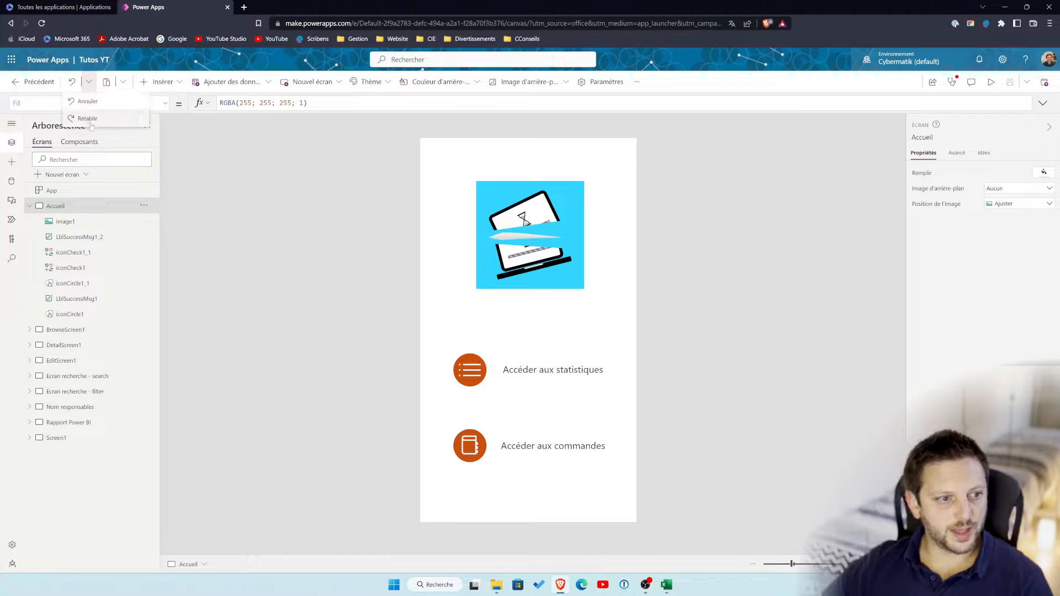
click(123, 83)
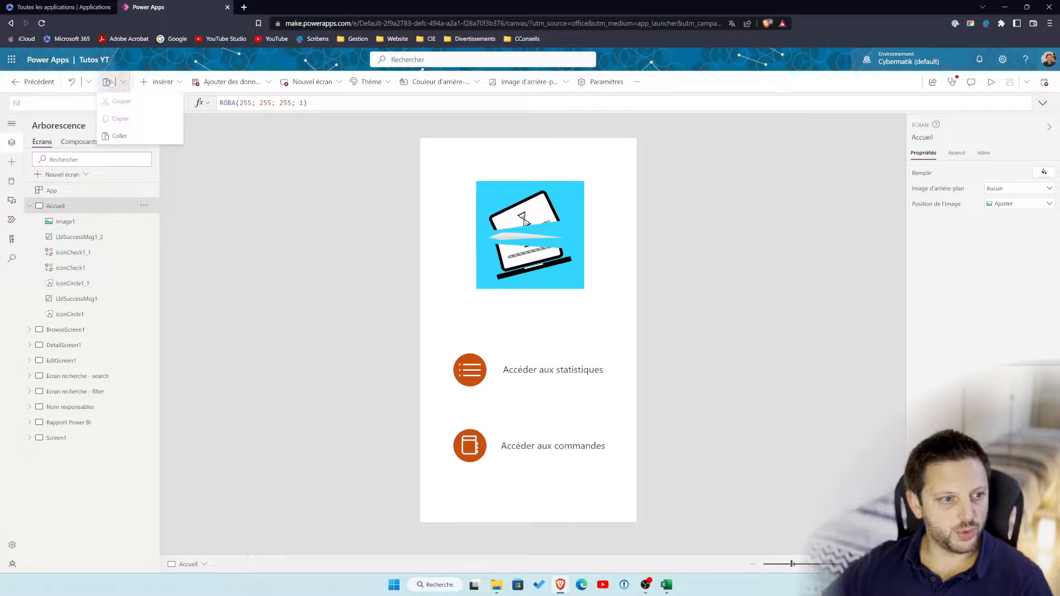
click(195, 158)
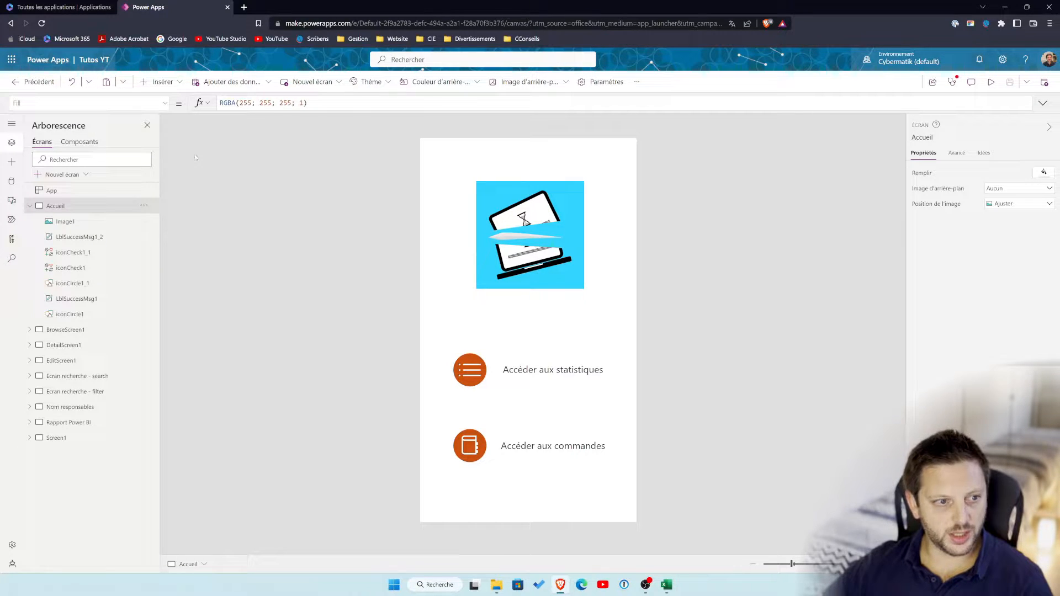
Examine the component categories that can be inserted on a screen, comparing the two places that offer them
click(178, 83)
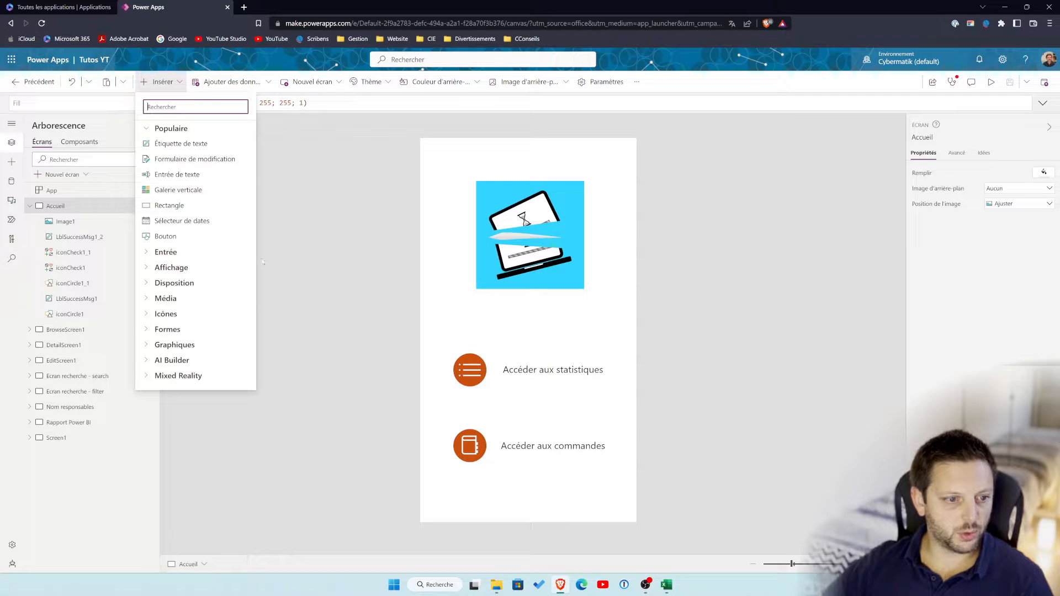
click(160, 82)
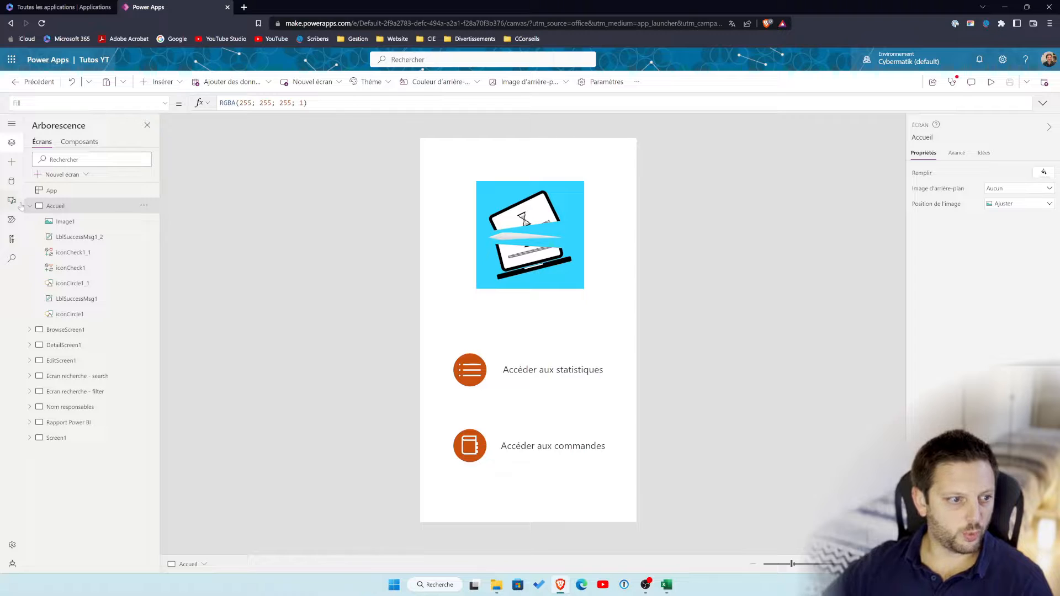
click(11, 162)
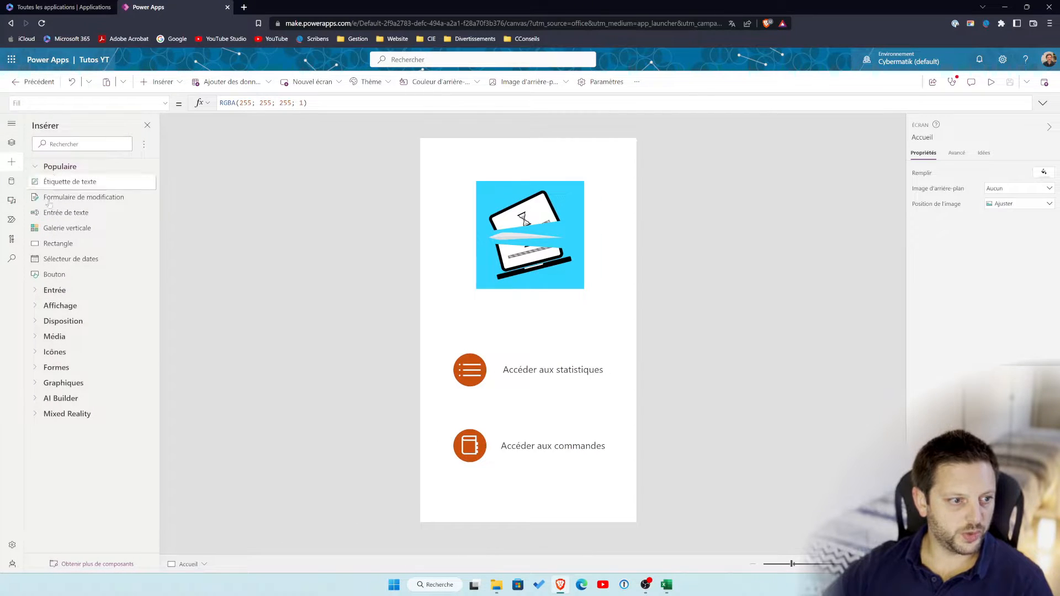
click(161, 82)
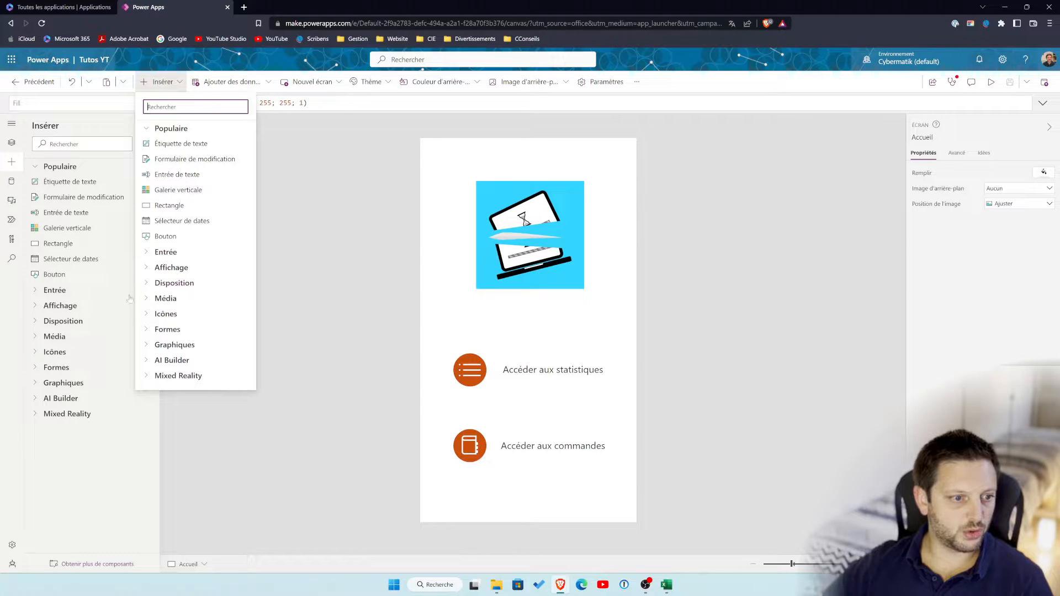
Examine the app's connected data sources and the Dataverse tables and connectors that can be added
click(264, 85)
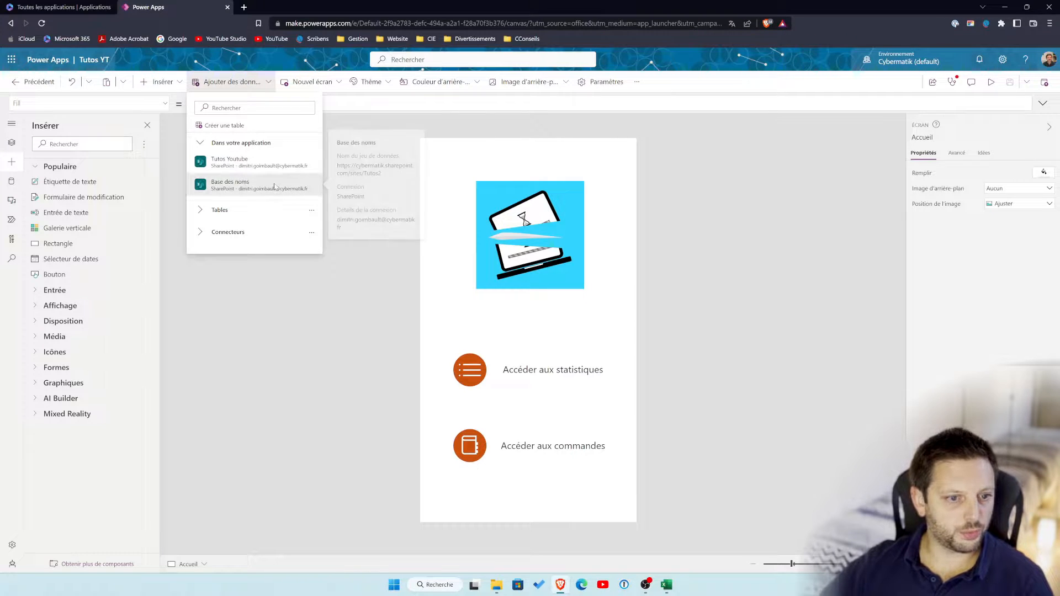
mouse_move(262, 170)
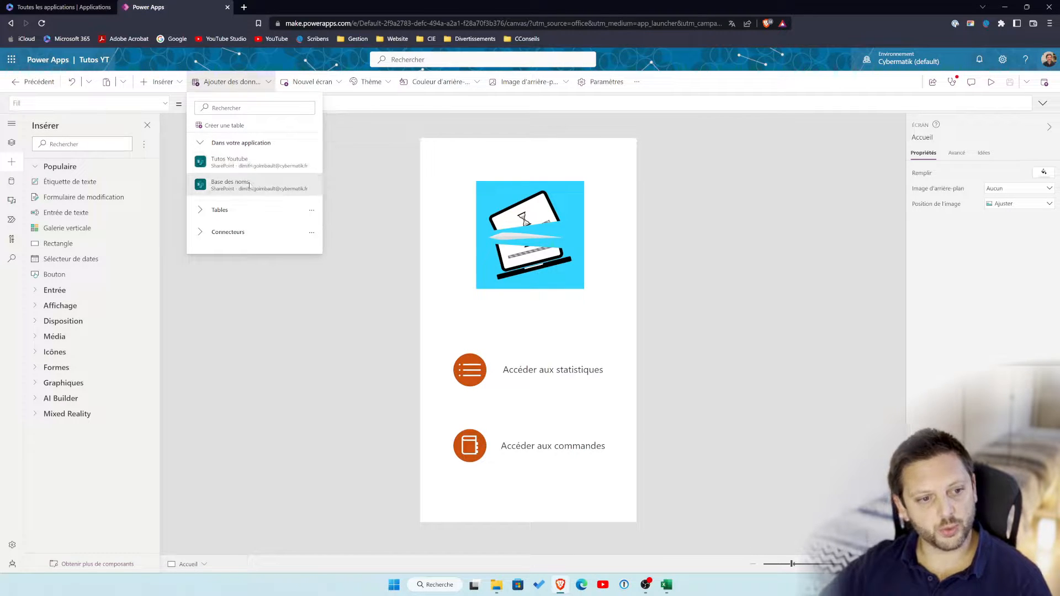
click(243, 211)
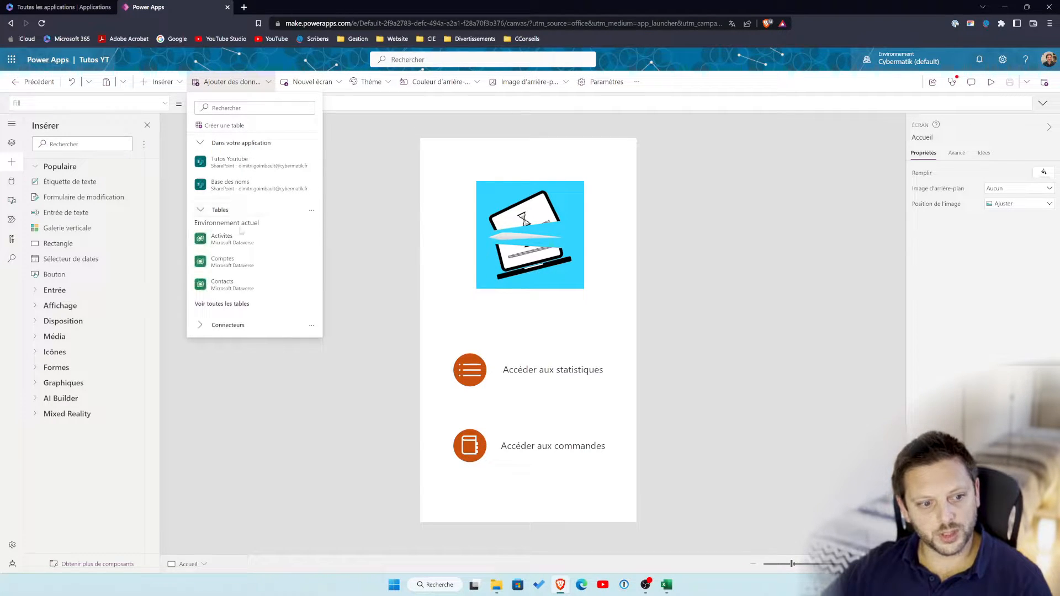
click(230, 304)
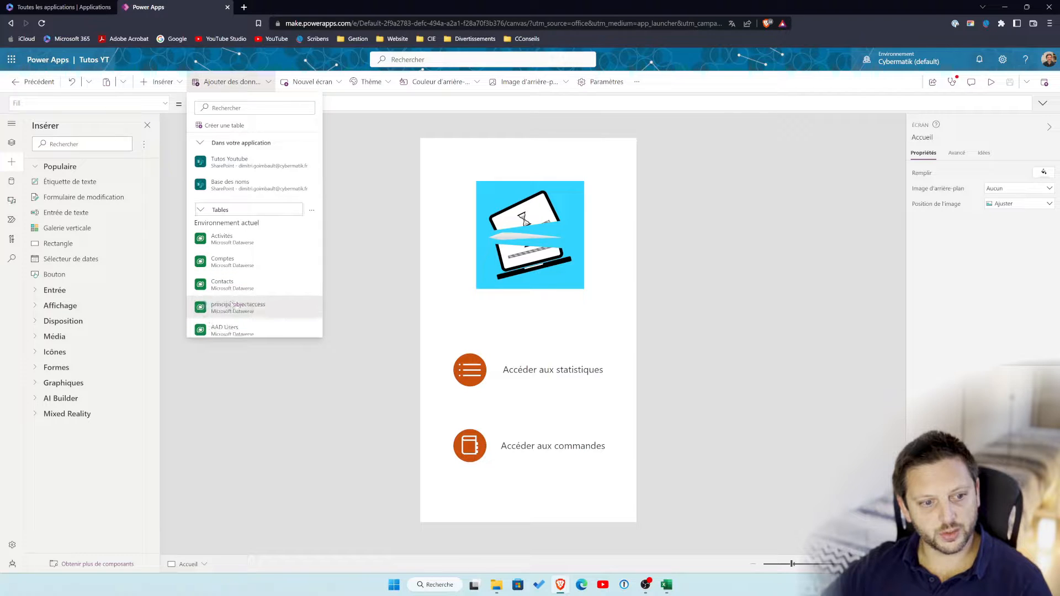
scroll(231, 304, down, 10)
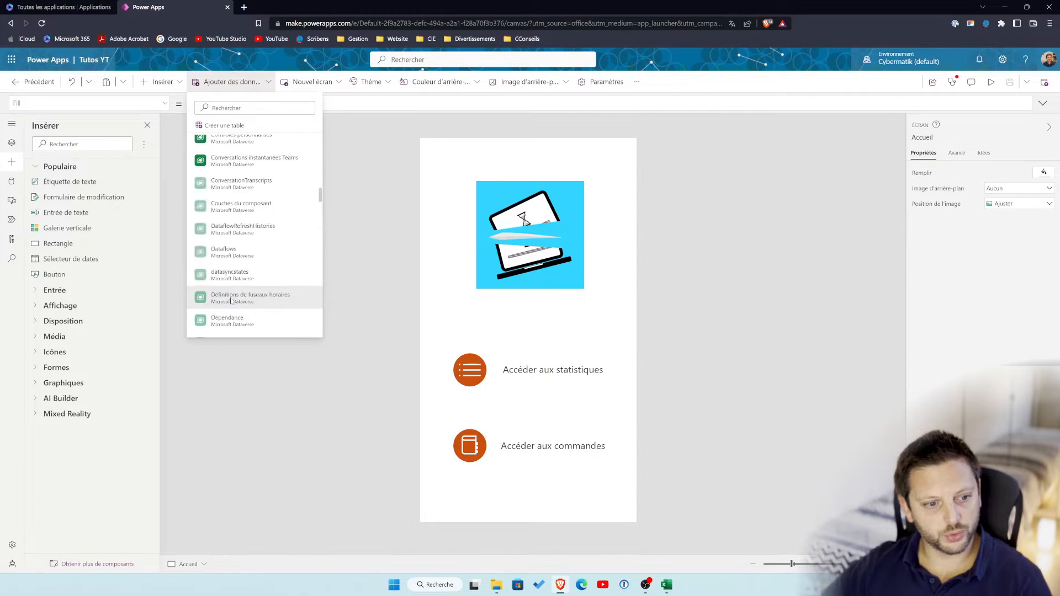
scroll(231, 301, down, 15)
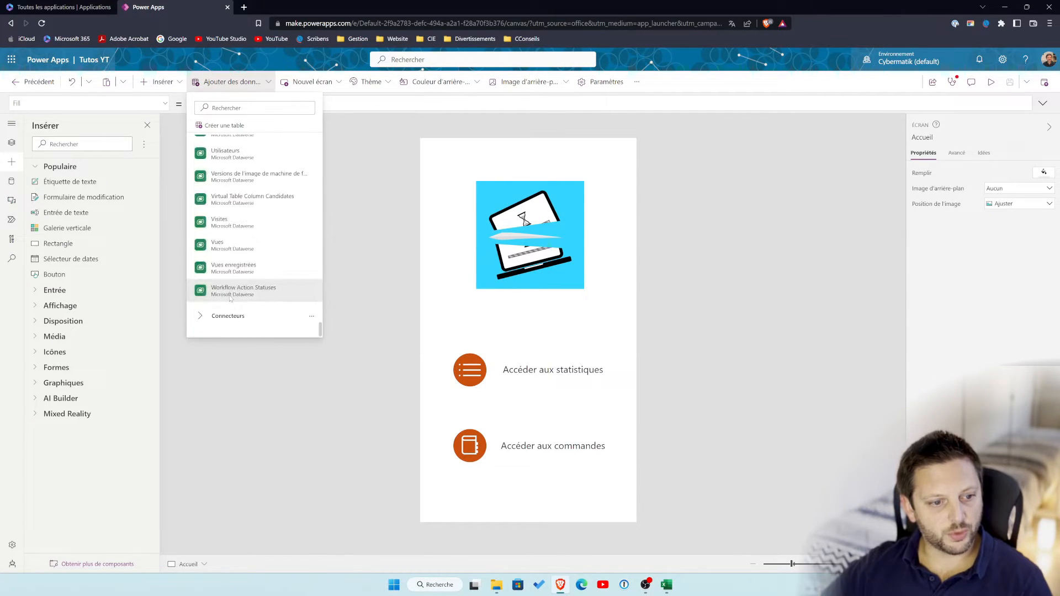
click(230, 317)
scroll(237, 293, down, 5)
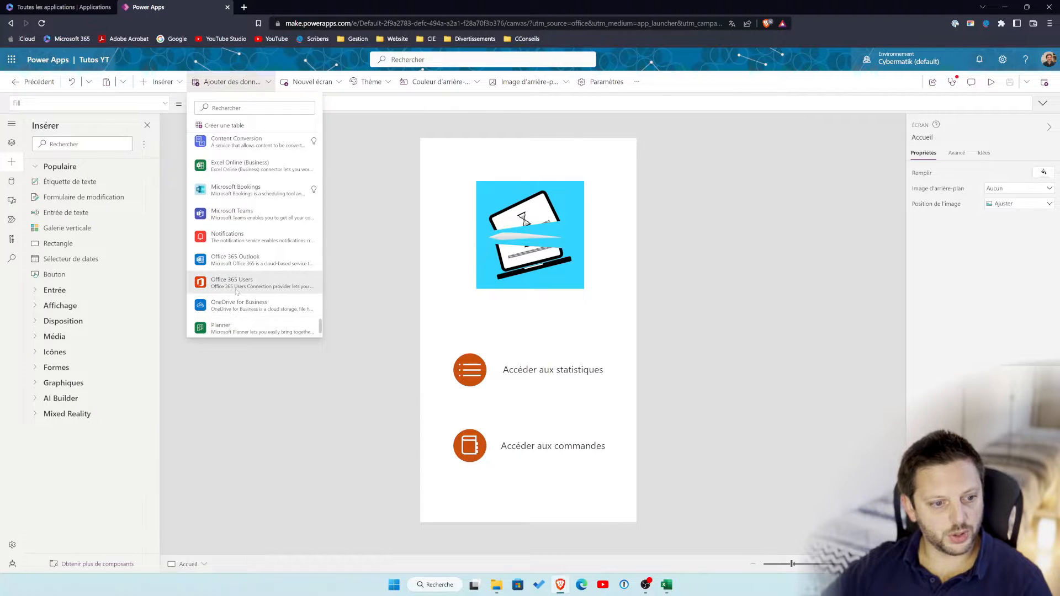
scroll(236, 292, up, 1)
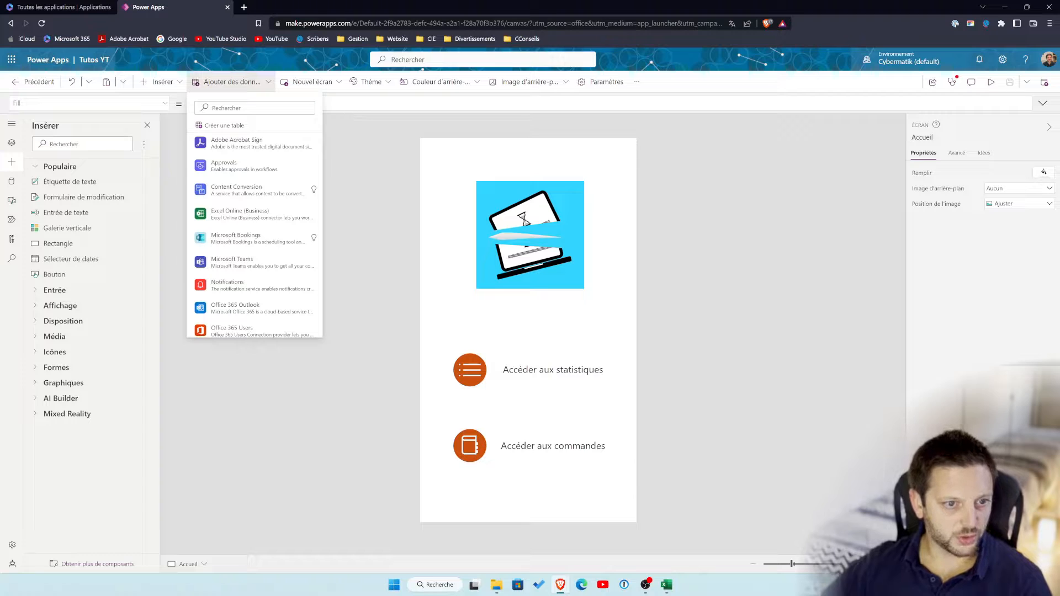
Examine the layouts and scenario templates offered for a new screen
click(311, 81)
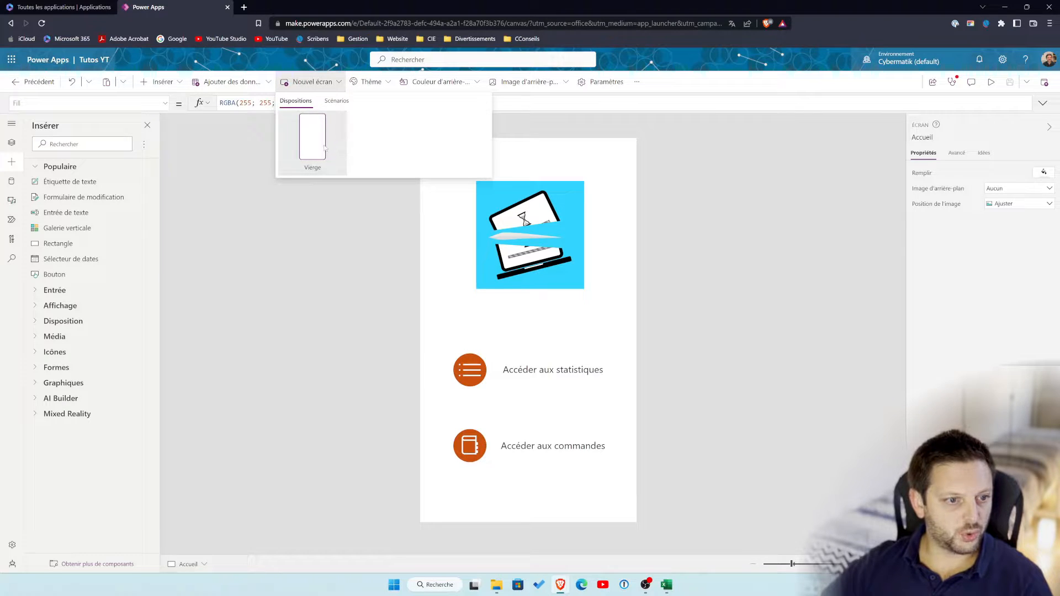
click(337, 101)
scroll(383, 253, down, 1)
scroll(383, 253, up, 1)
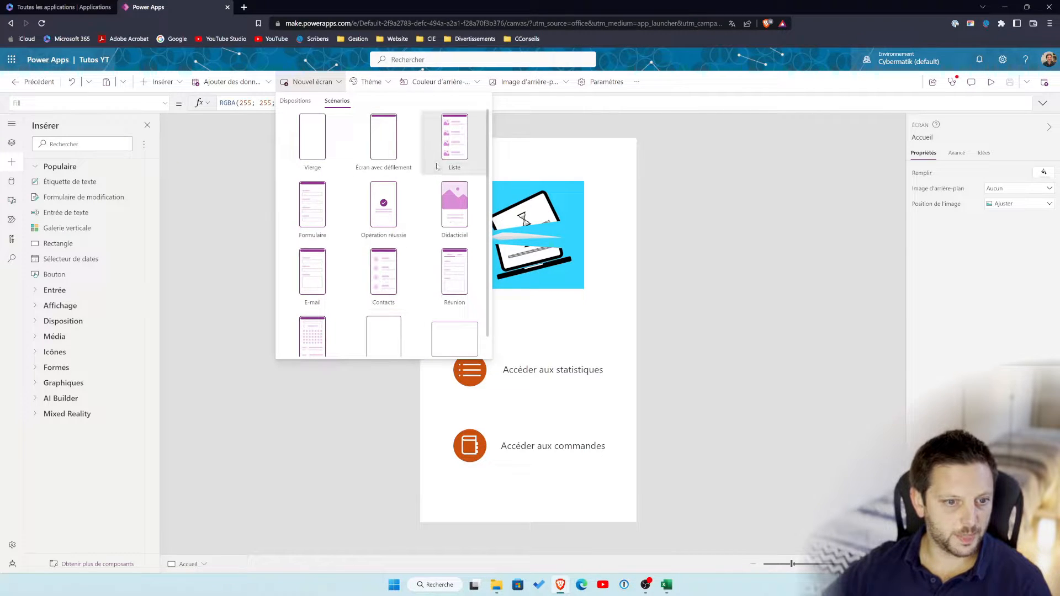
Browse the themes available for the app, including the Office colour themes
click(368, 82)
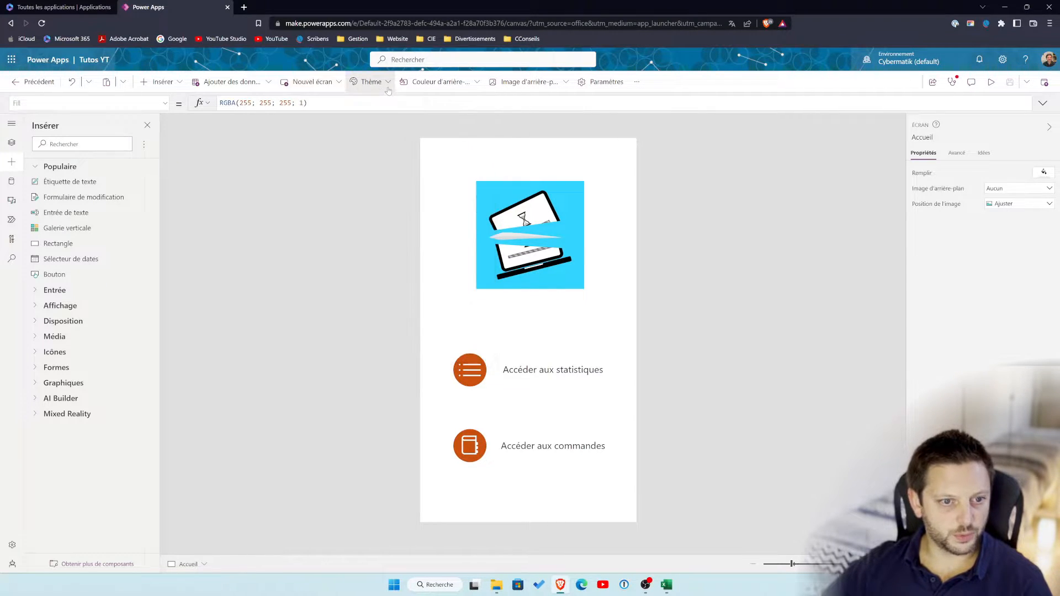
scroll(461, 227, down, 2)
scroll(461, 227, down, 1)
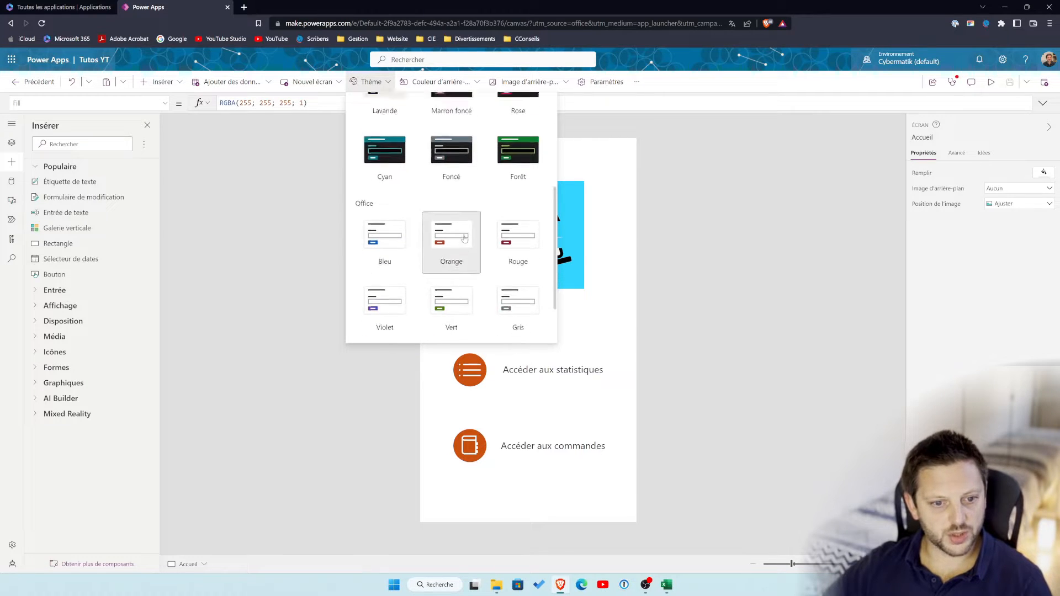
scroll(453, 232, up, 3)
Try light grey and white as the Accueil screen's background, and set it to light green, RGBA(232; 244; 217; 1)
click(475, 82)
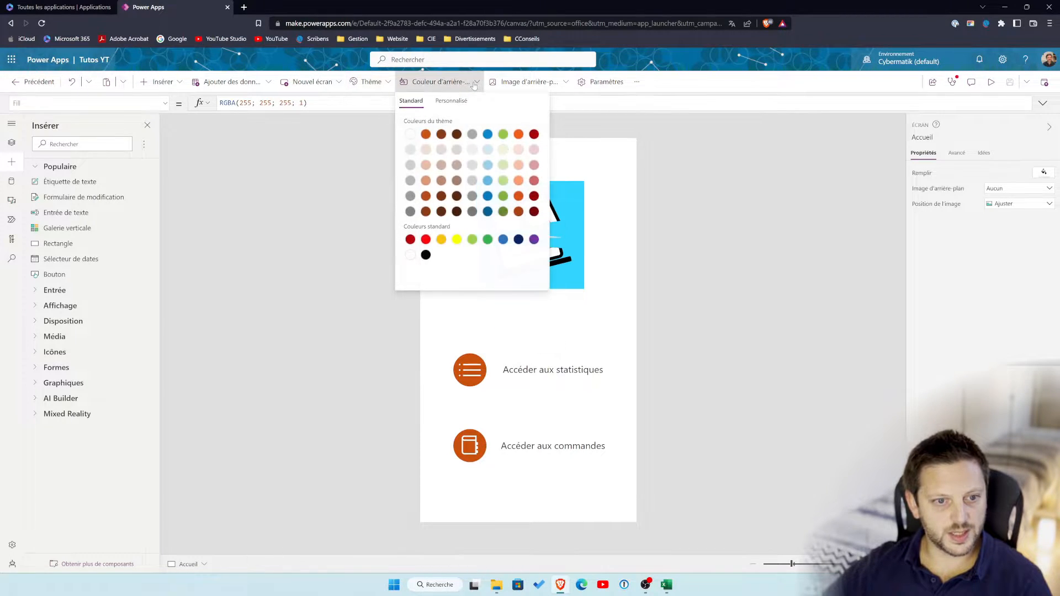
click(411, 150)
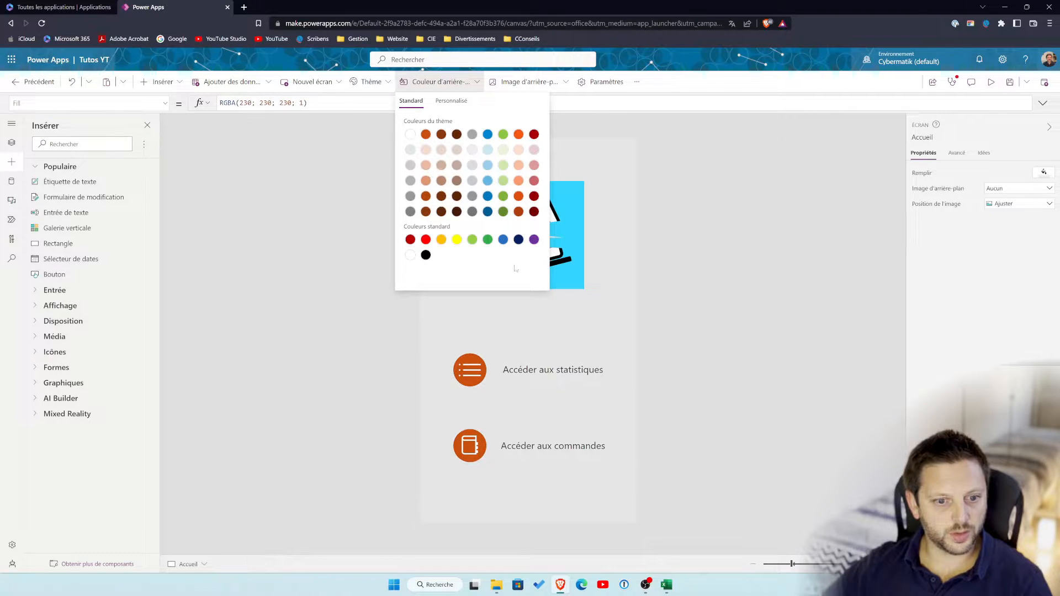
click(411, 134)
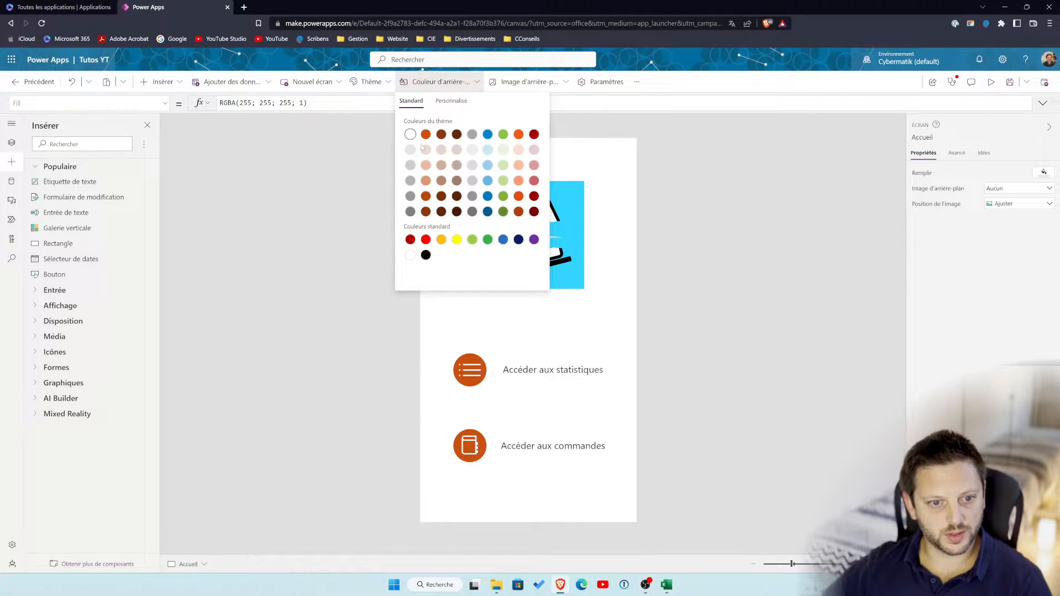
click(472, 150)
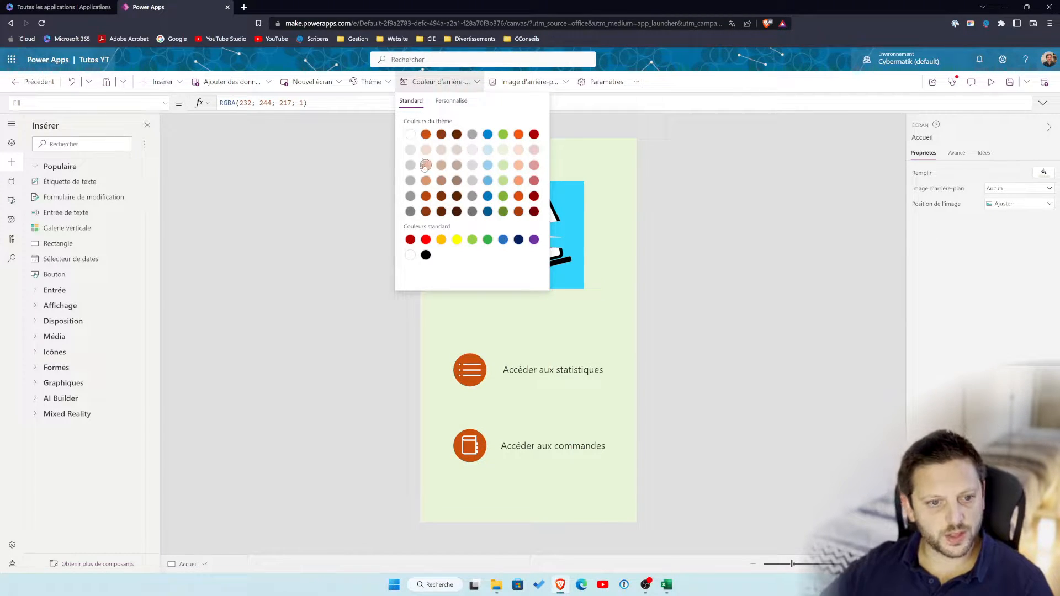
Close the background colour choices and examine the images offered as the Accueil screen's background
click(563, 175)
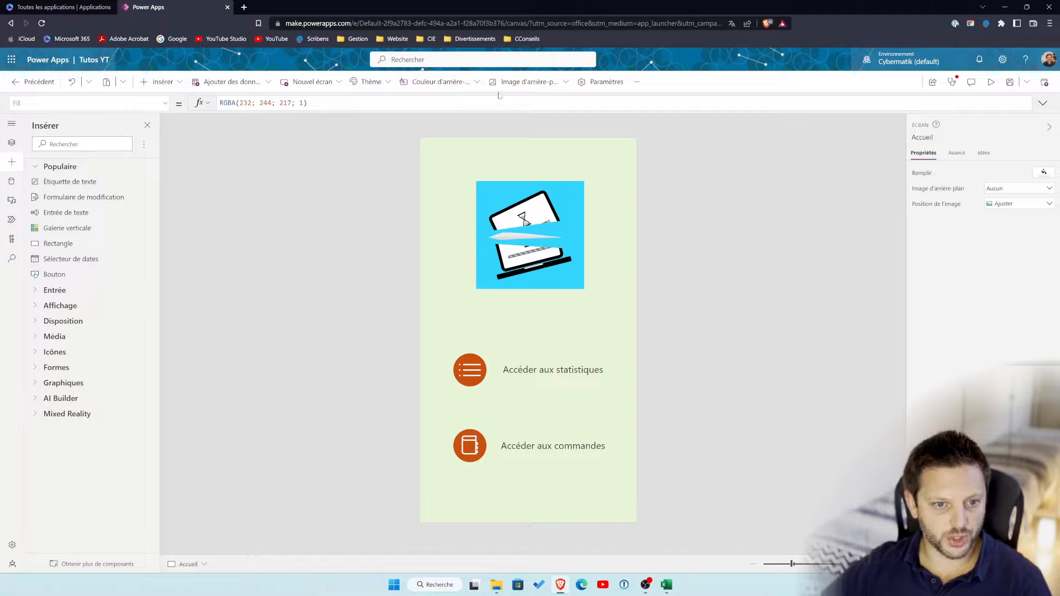
click(566, 83)
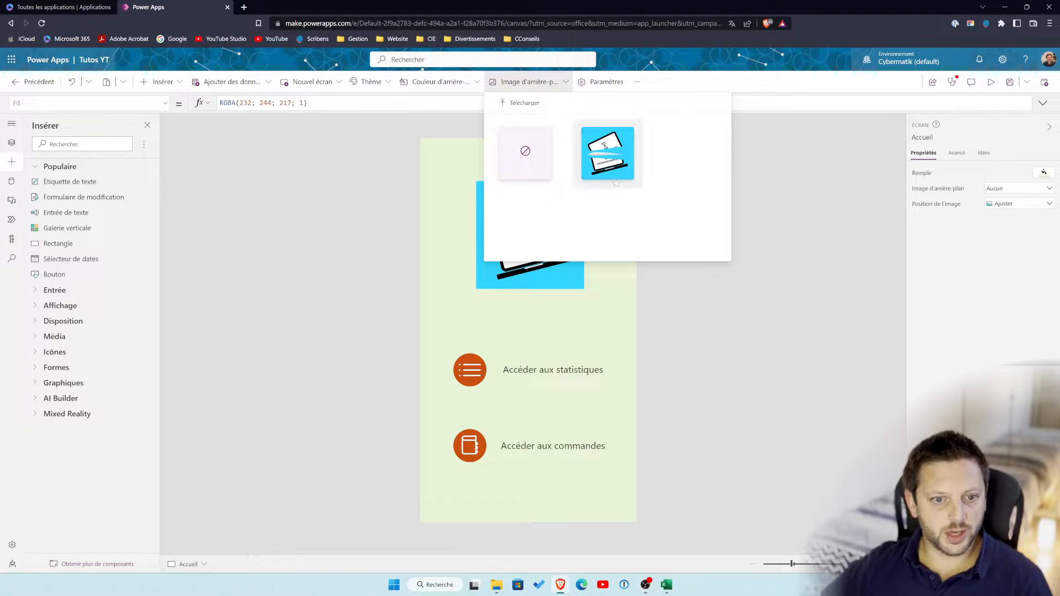
click(709, 315)
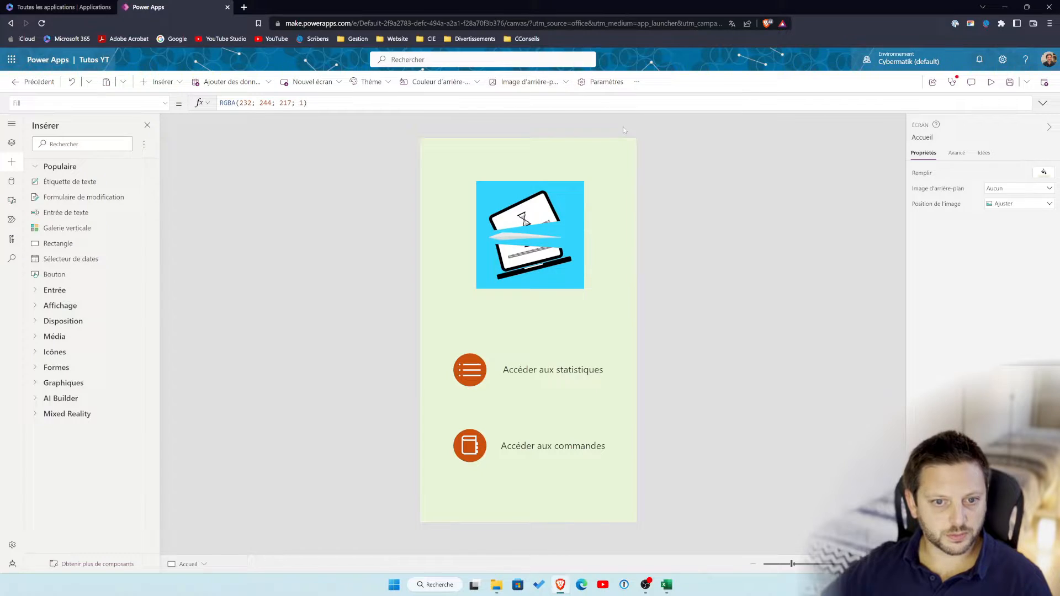
click(544, 82)
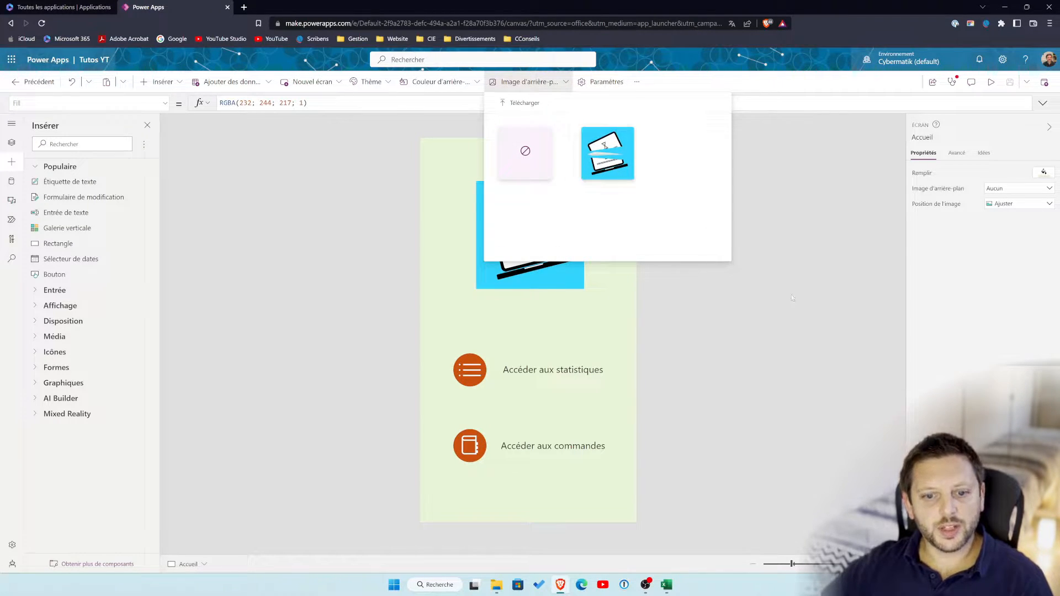
click(249, 127)
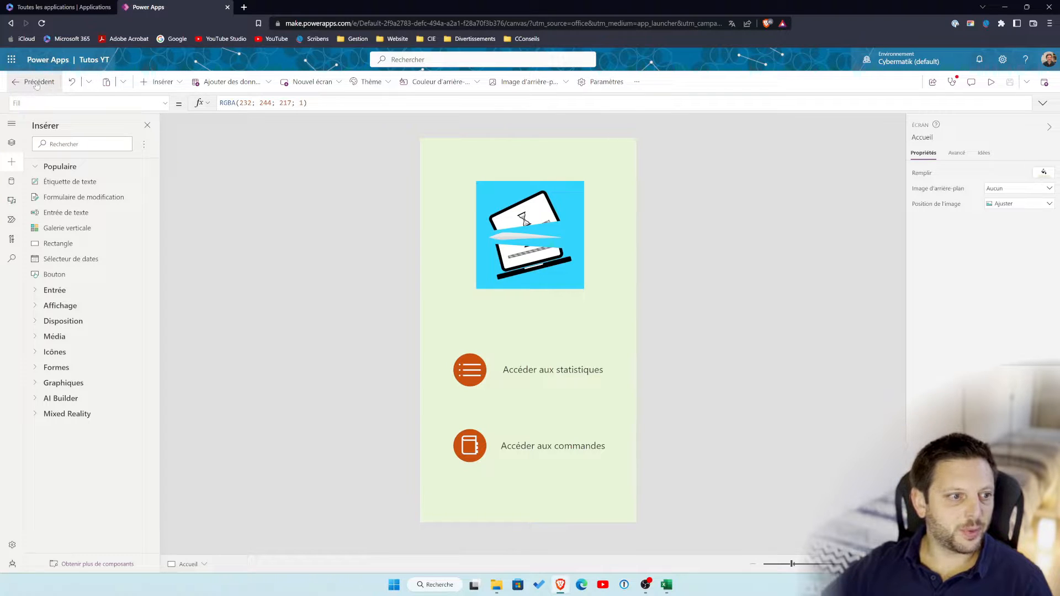
Change the app's icon to Étoile de notation in the general app settings
click(605, 84)
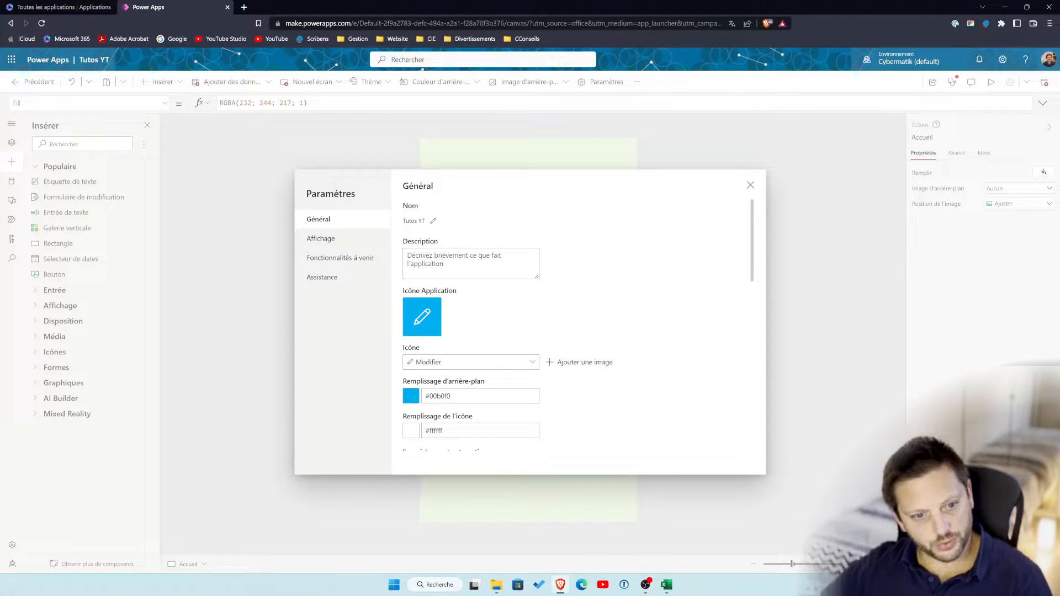
scroll(464, 331, down, 1)
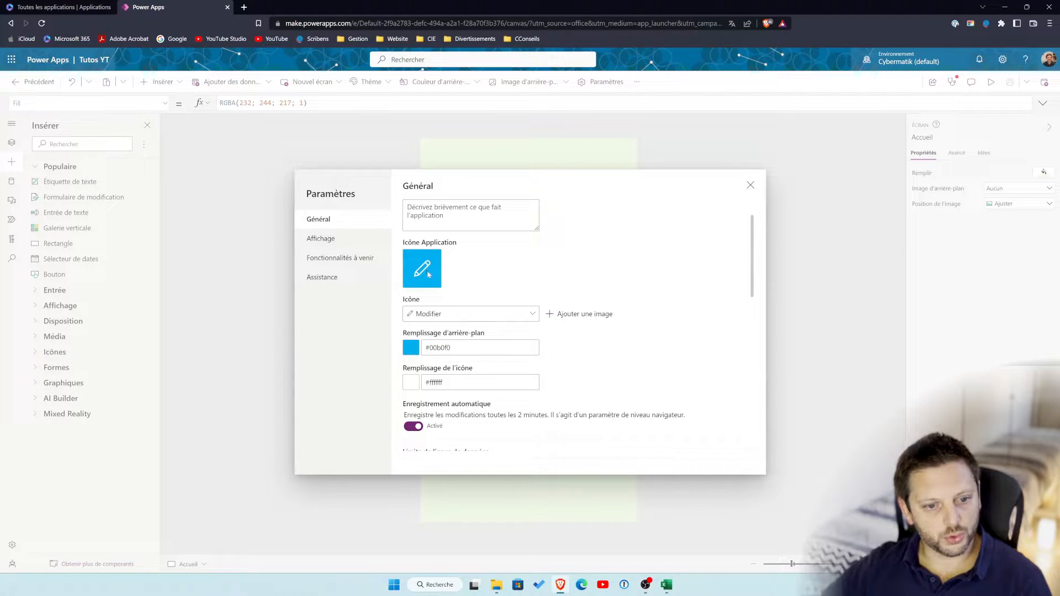
click(445, 314)
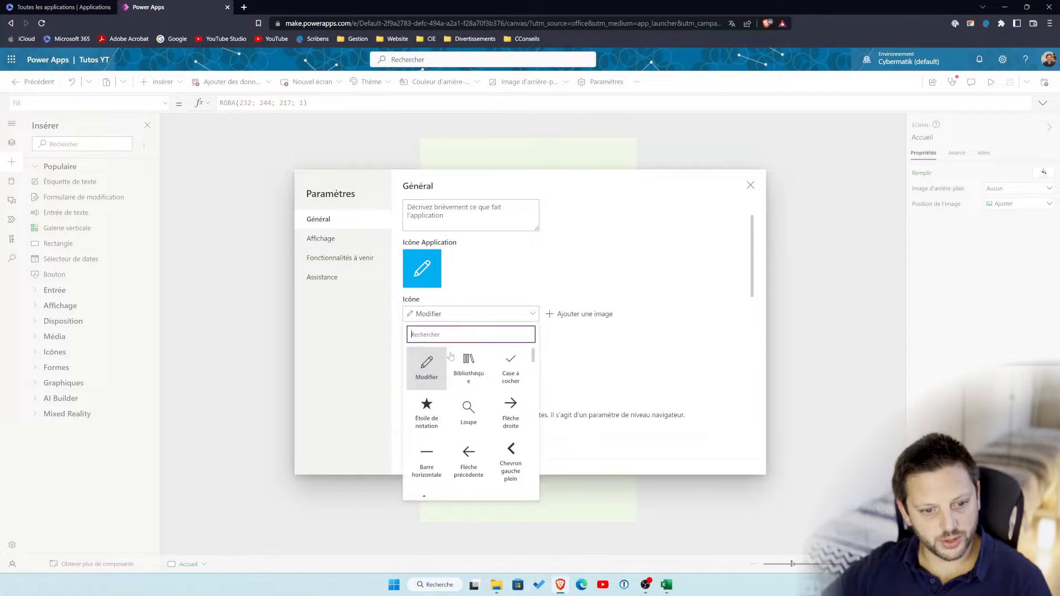
click(427, 412)
click(699, 317)
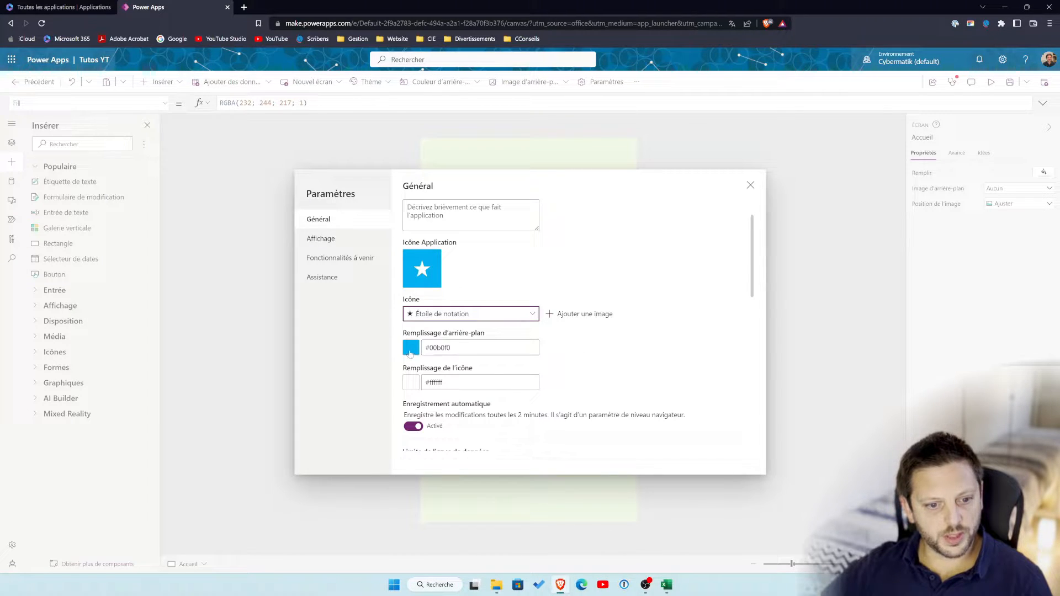
Set the app icon's background fill to light green #d1e8b2 and its icon fill to blue #0079bb
click(411, 349)
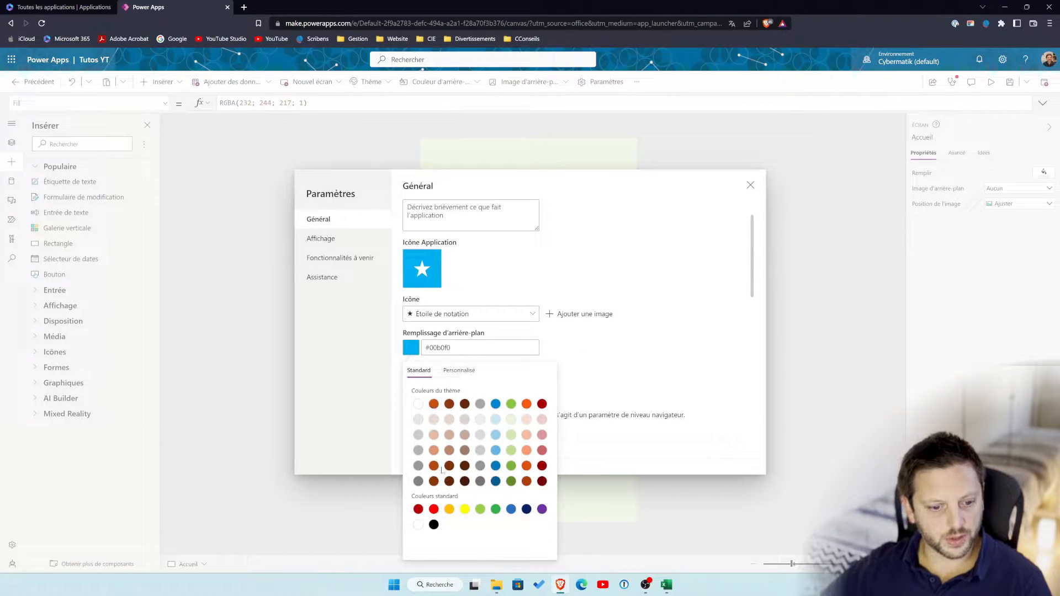
click(513, 437)
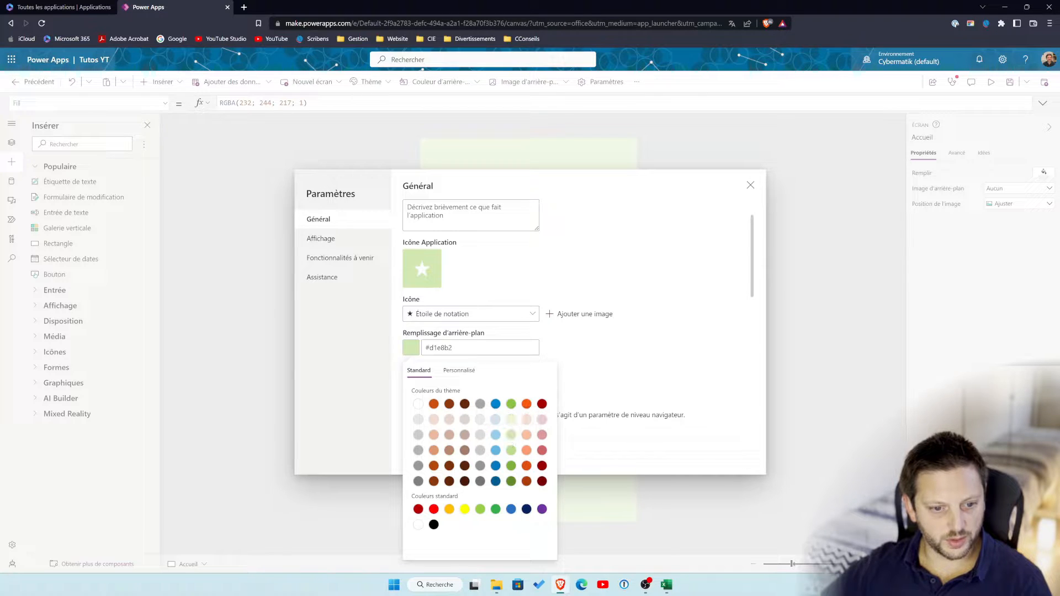
click(545, 354)
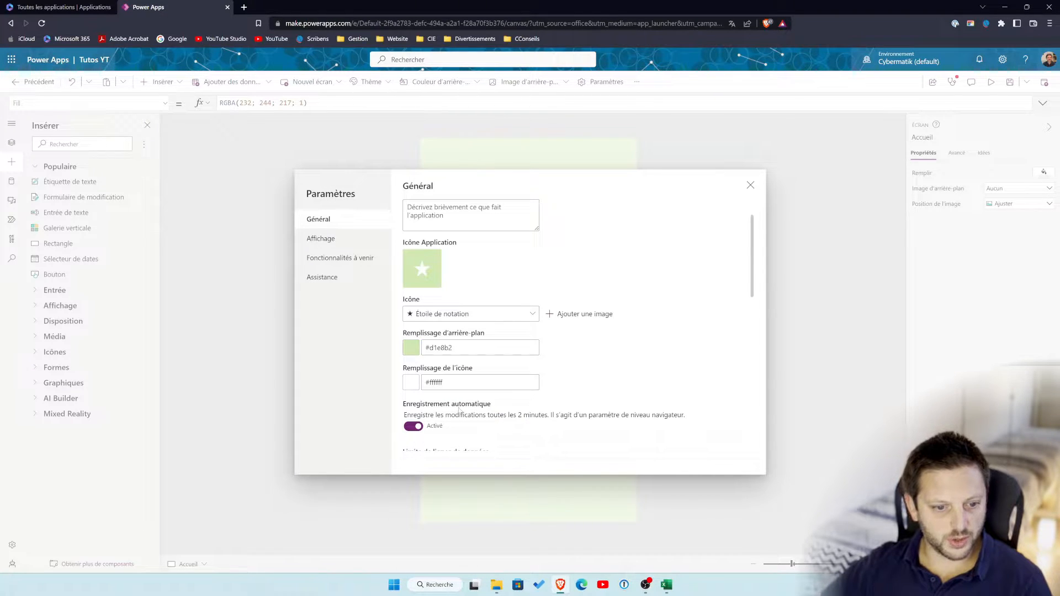
scroll(460, 410, down, 2)
click(411, 286)
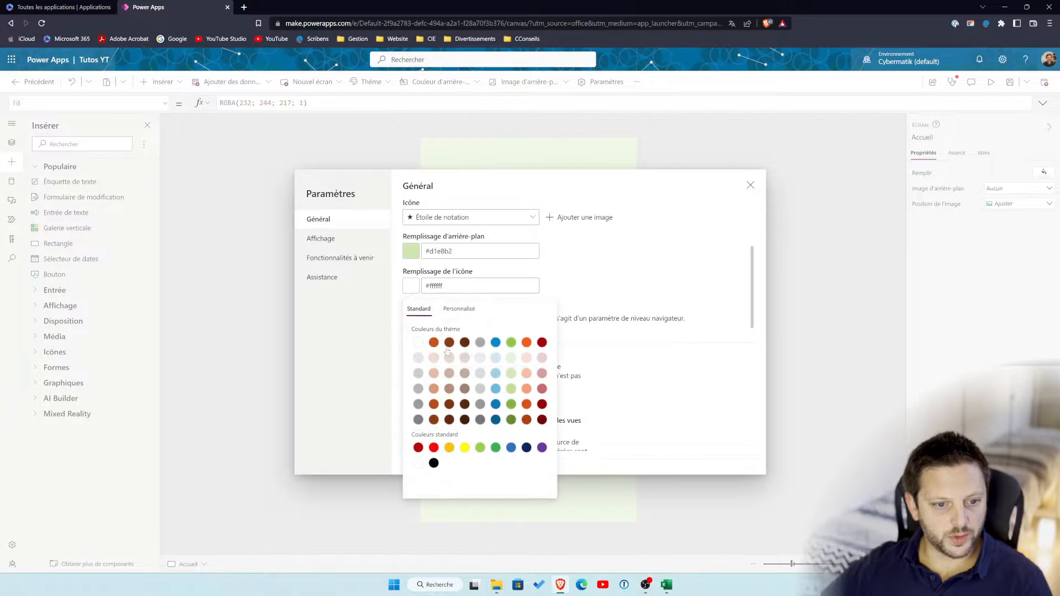
click(495, 404)
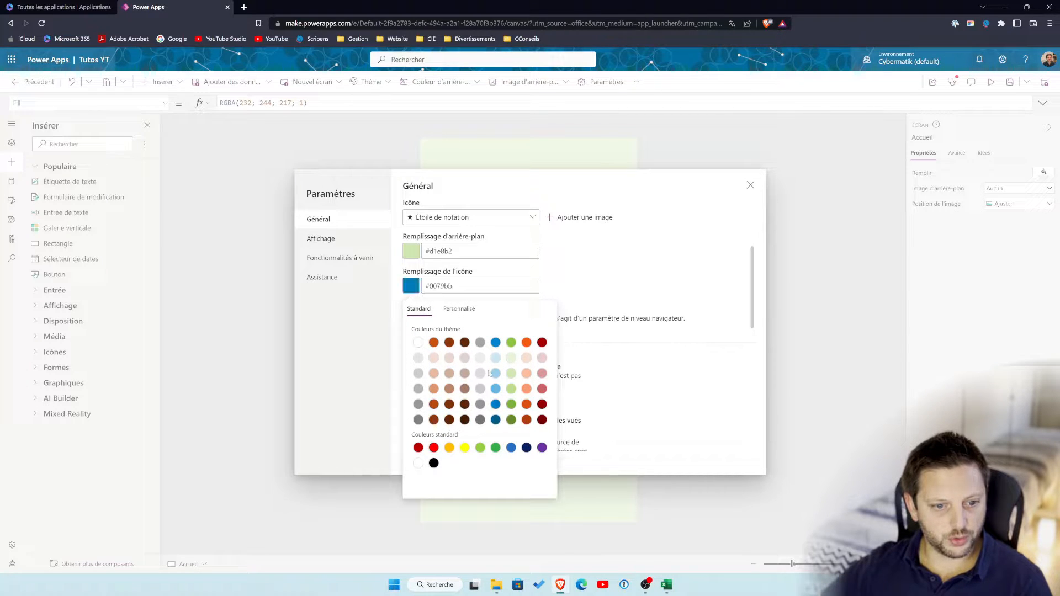
click(677, 418)
scroll(583, 342, up, 3)
scroll(499, 335, down, 2)
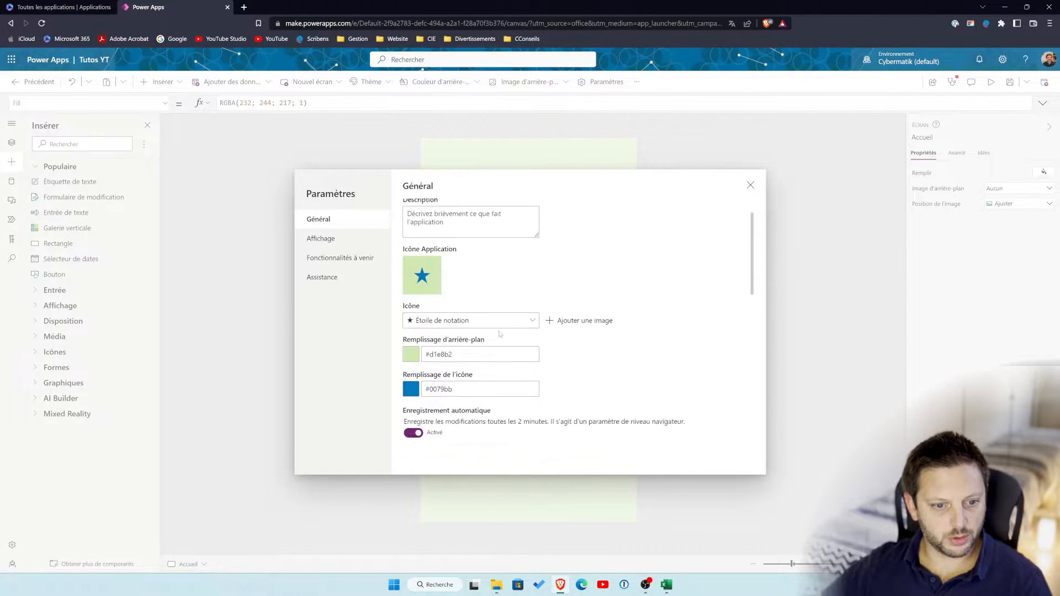
Examine the automatic saving and data row limit options in the general settings
scroll(473, 378, down, 1)
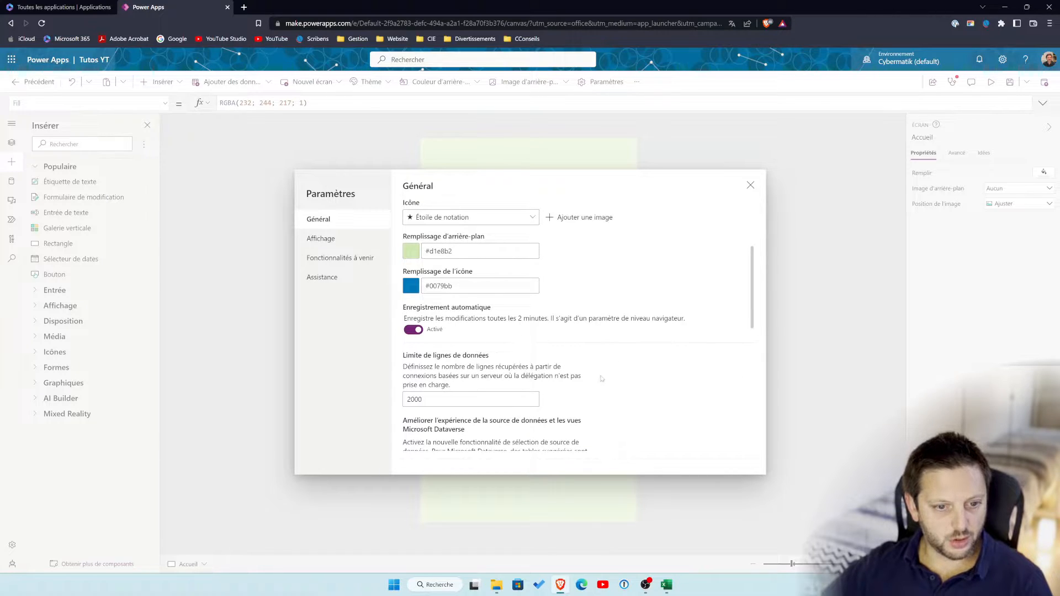
scroll(578, 326, down, 1)
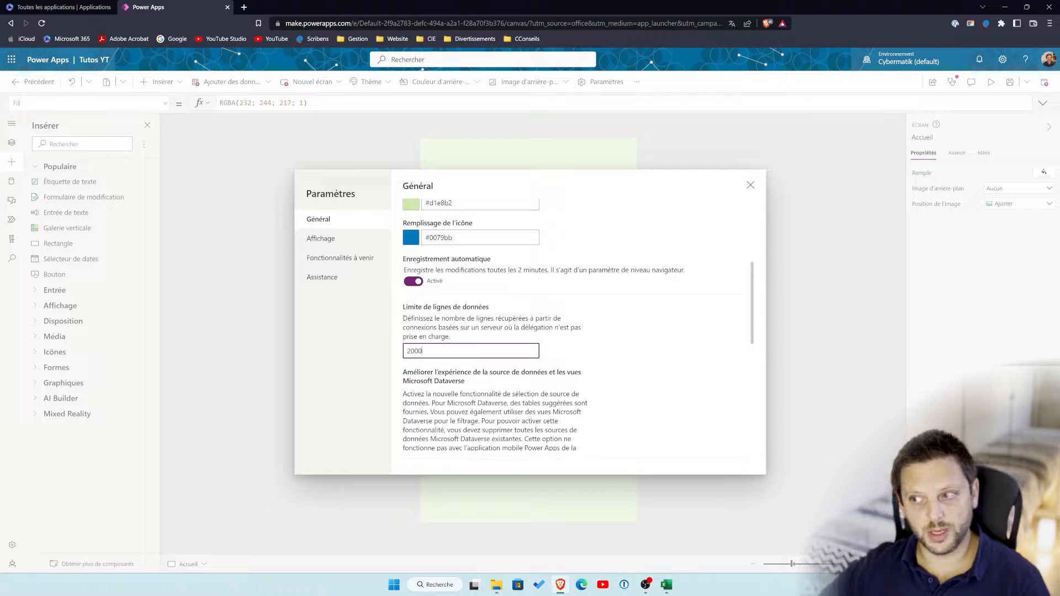
key(ctrl+a)
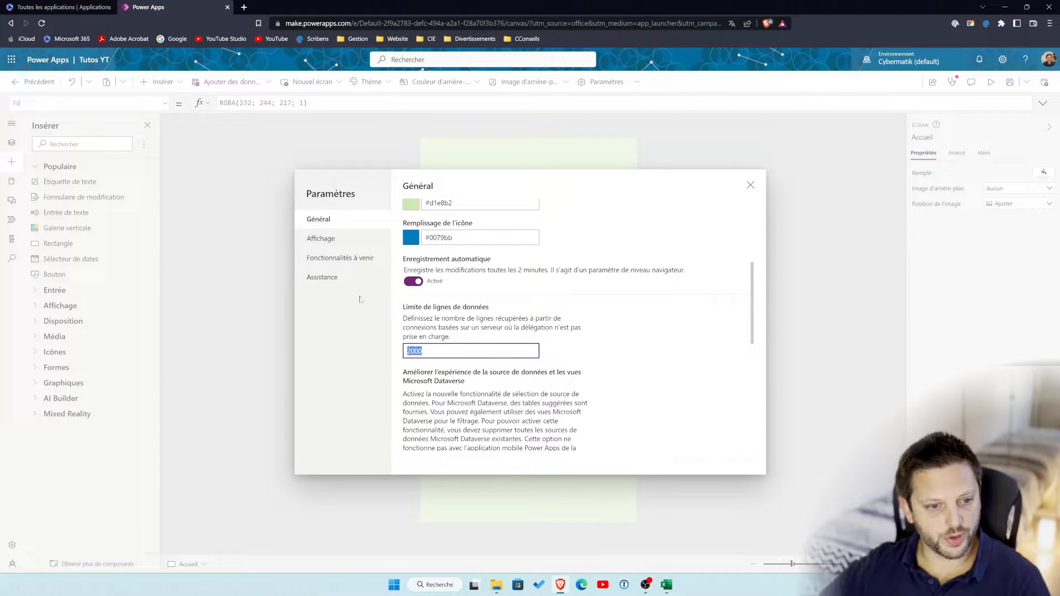
Look through the display, upcoming features and support settings, and return to the Accueil screen
click(334, 241)
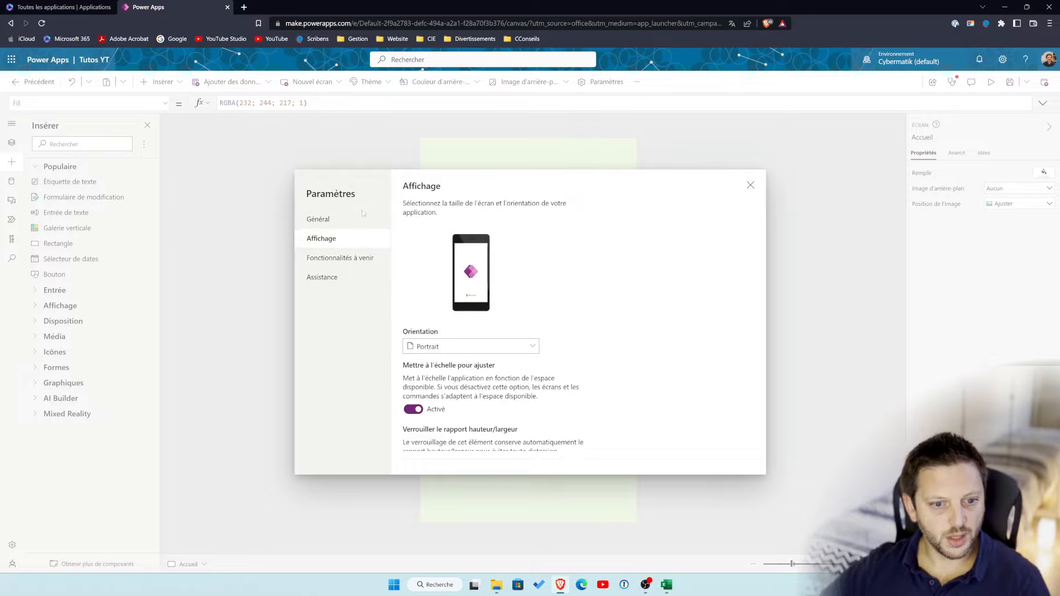
scroll(454, 298, down, 1)
click(340, 258)
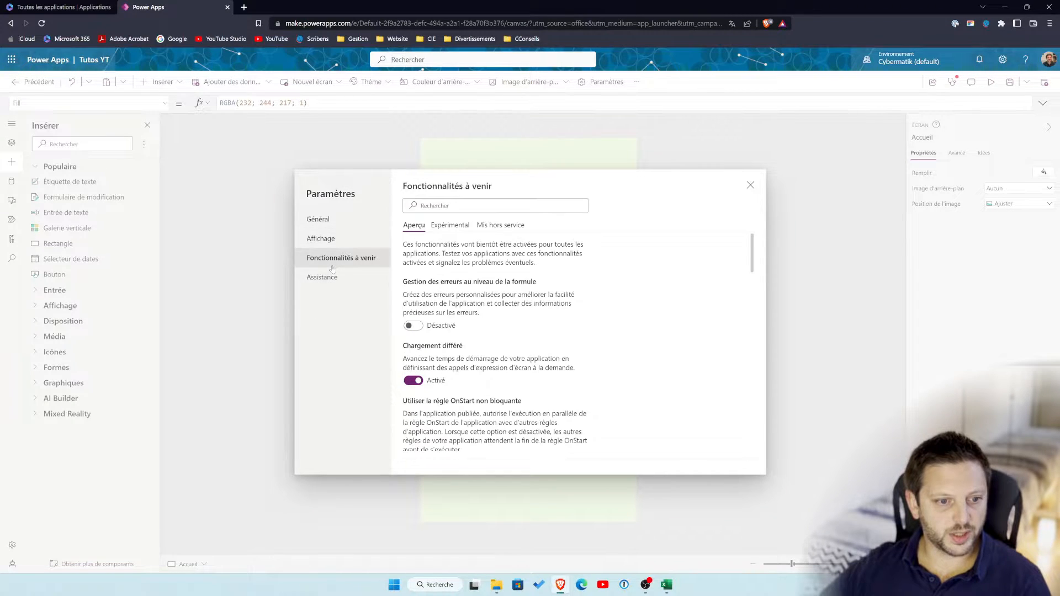
scroll(436, 313, down, 3)
click(323, 277)
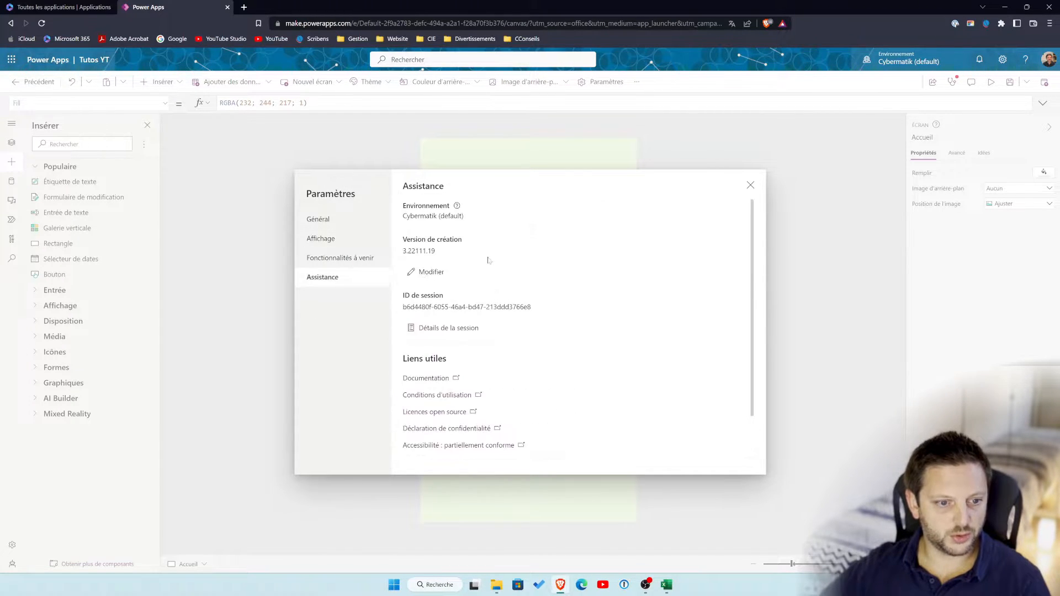
click(751, 185)
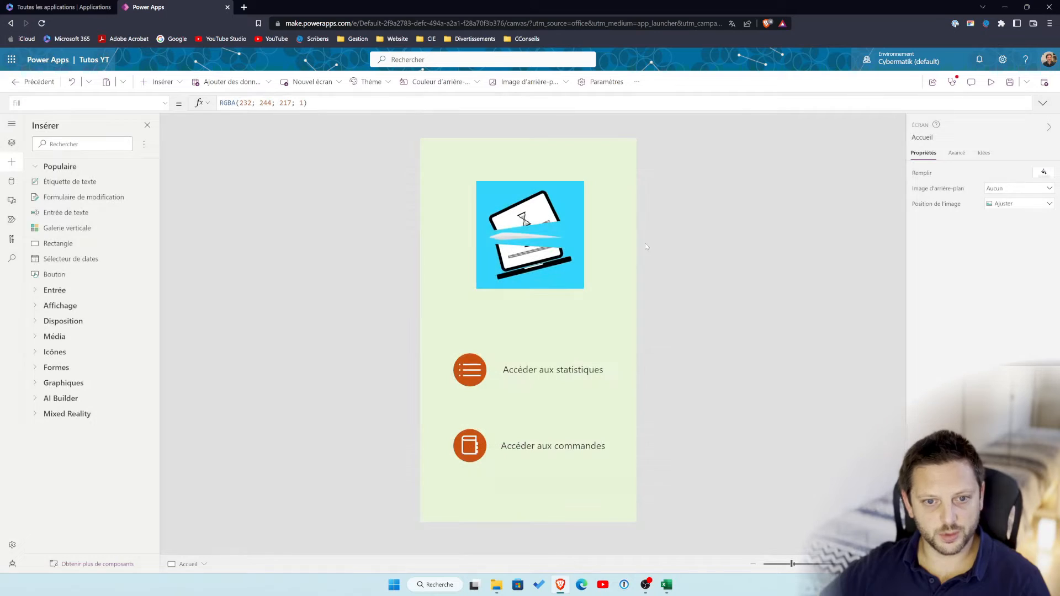
Examine the app's collections and its global variables, returning to the editor after each
click(637, 82)
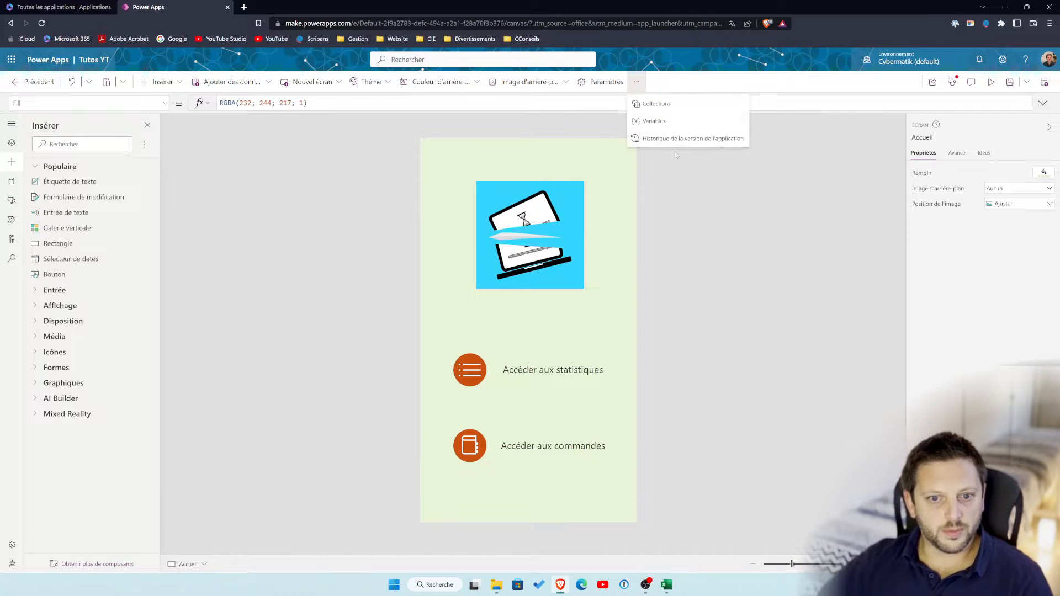
click(678, 111)
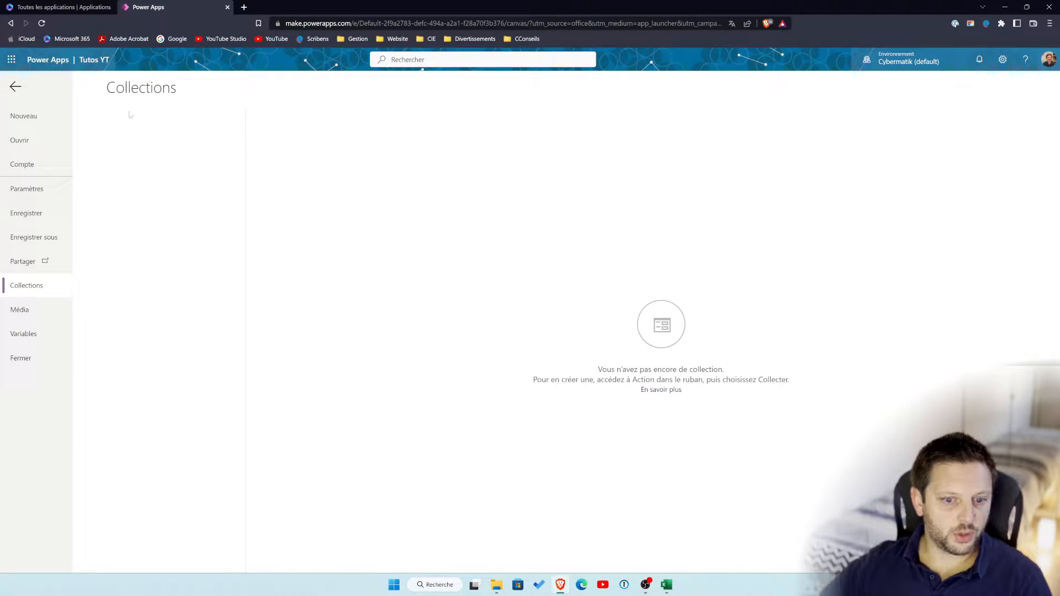
click(16, 87)
click(641, 84)
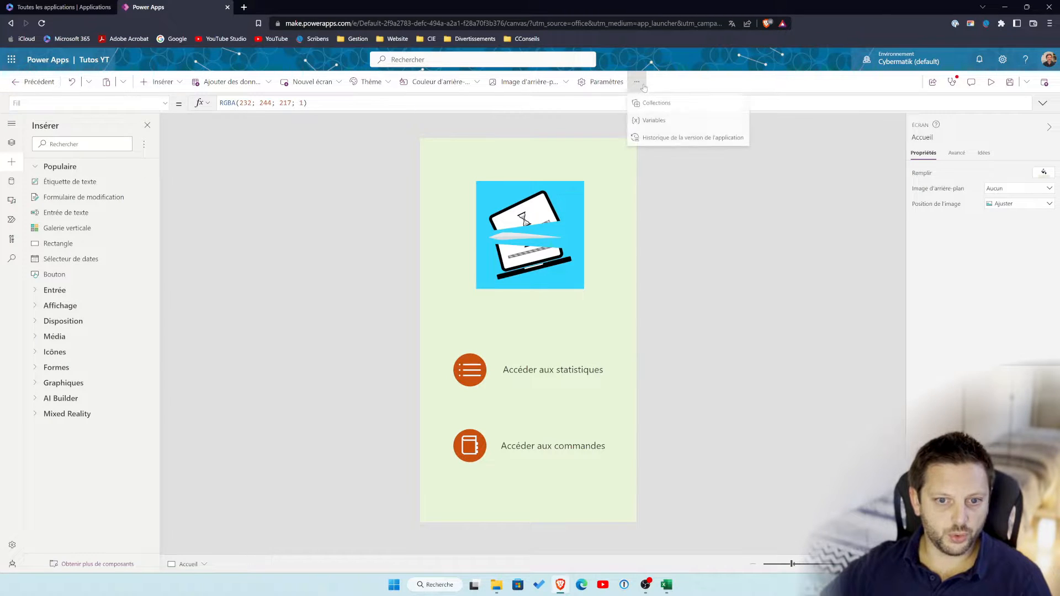
click(655, 120)
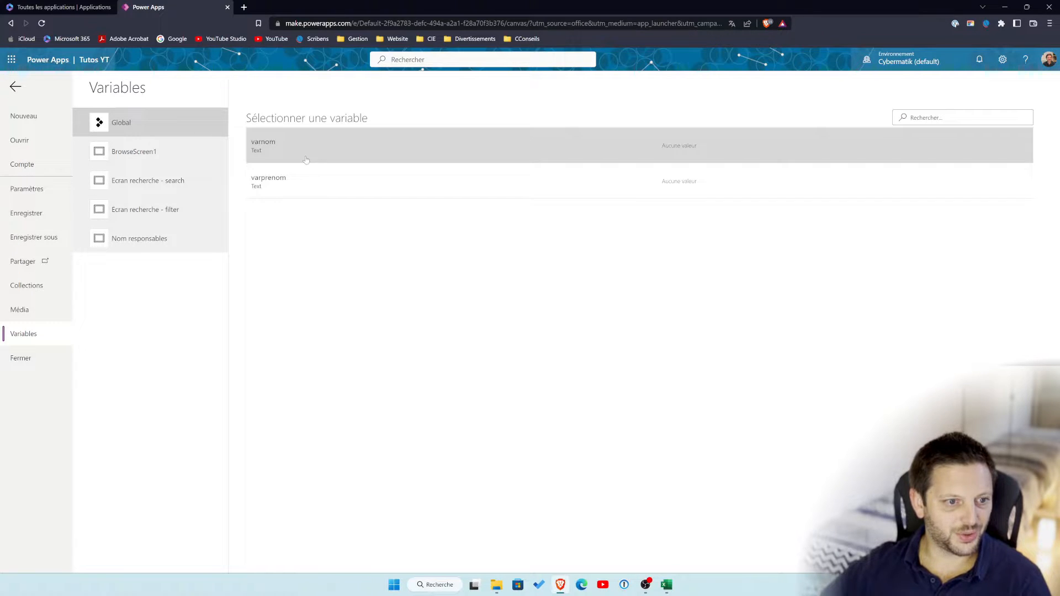
click(15, 87)
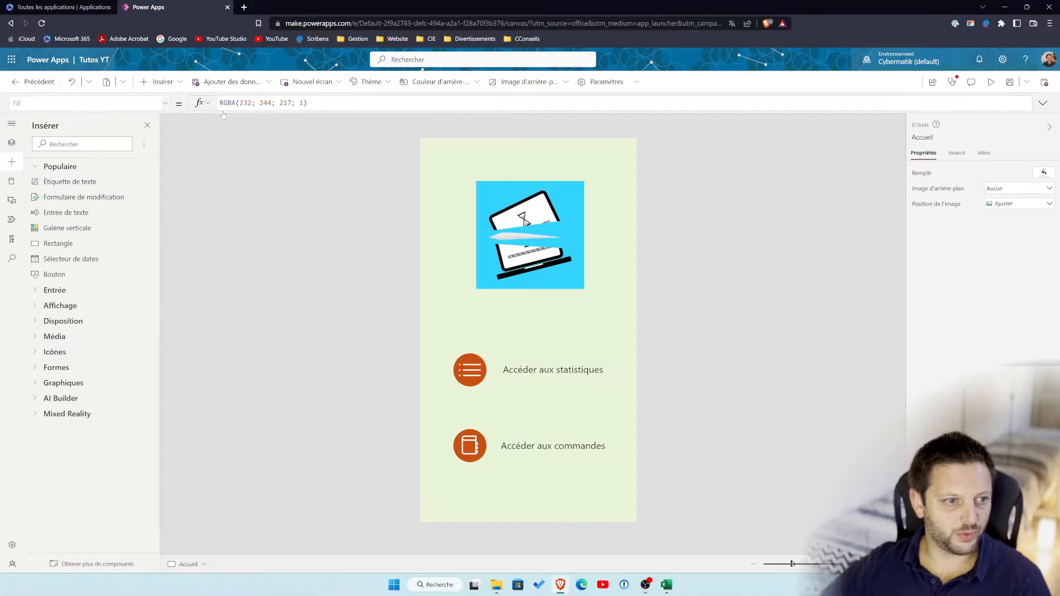
Review the version history of the app and return to the editor
click(637, 82)
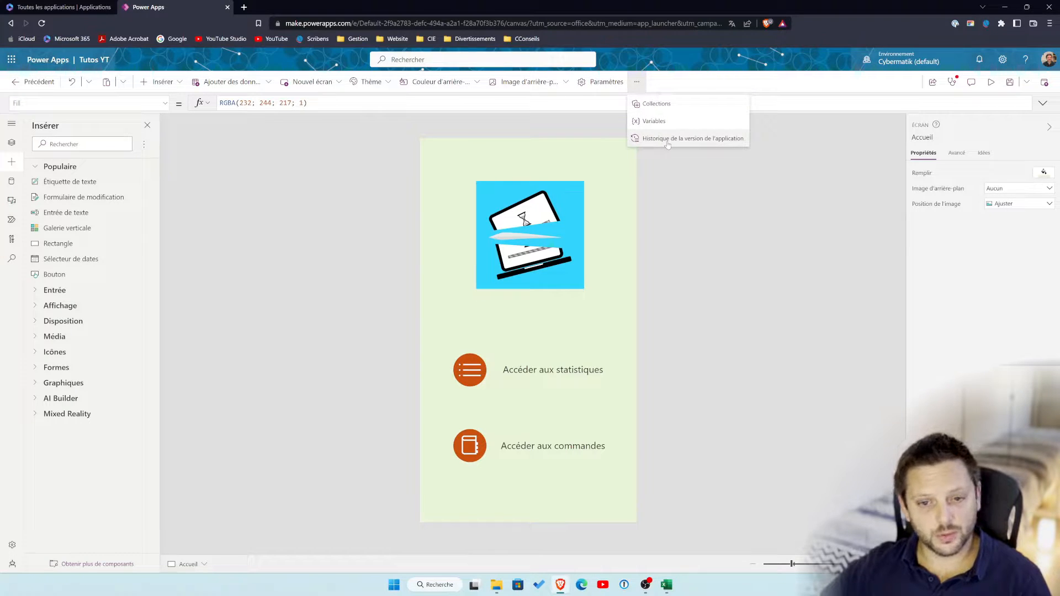
click(669, 142)
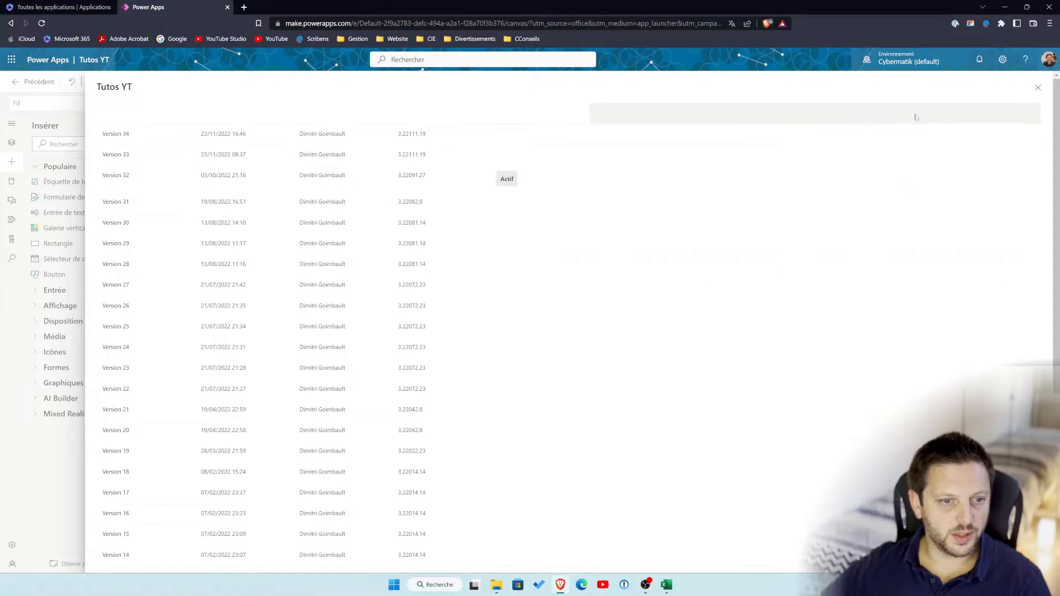
click(1037, 89)
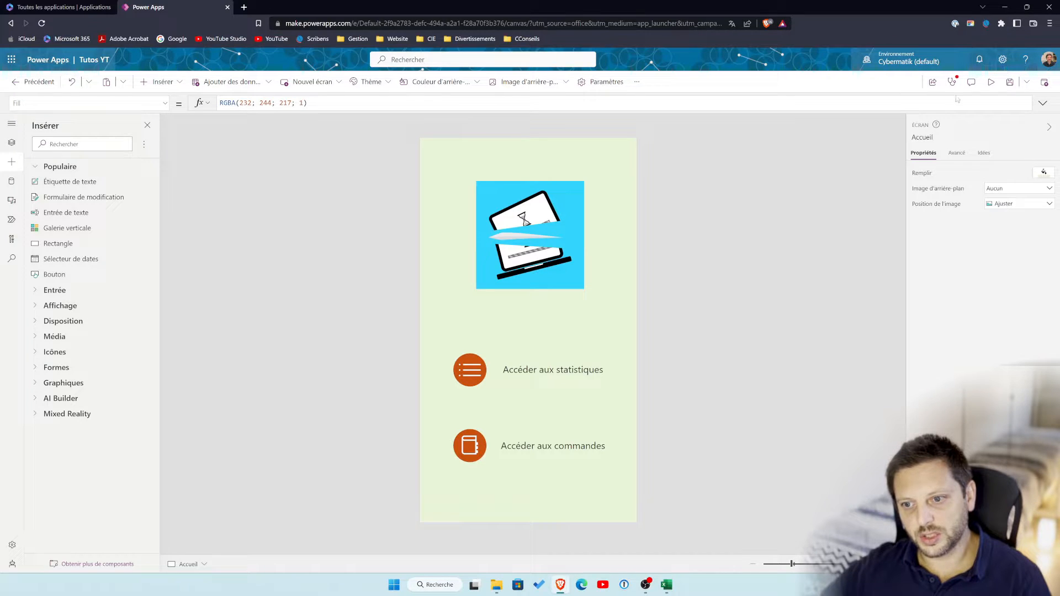
Preview the running app from its Accueil screen twice, exiting to the editor each time
click(992, 83)
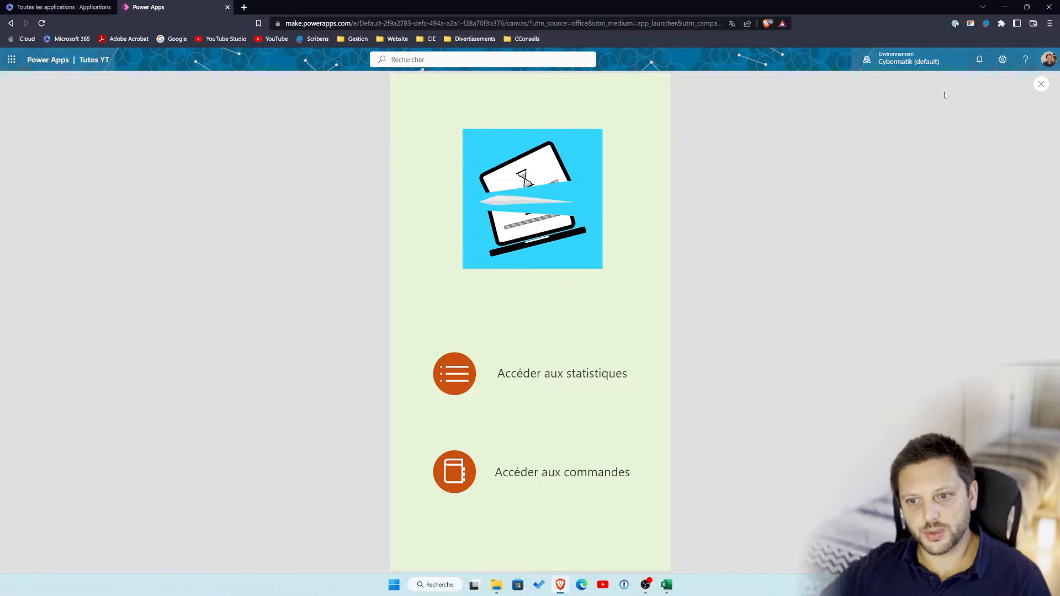
key(Escape)
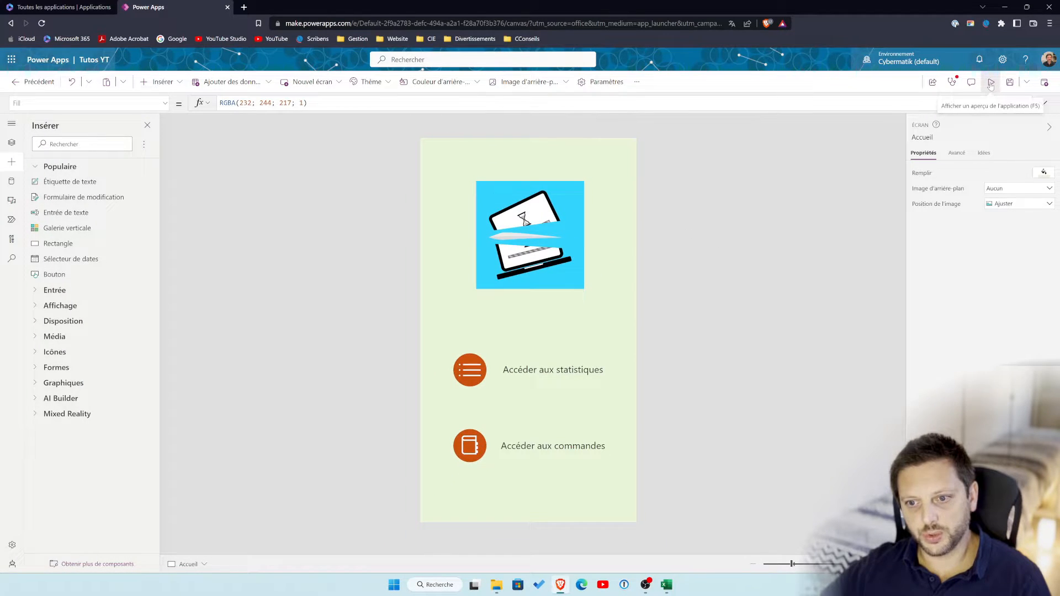
click(992, 84)
click(1042, 86)
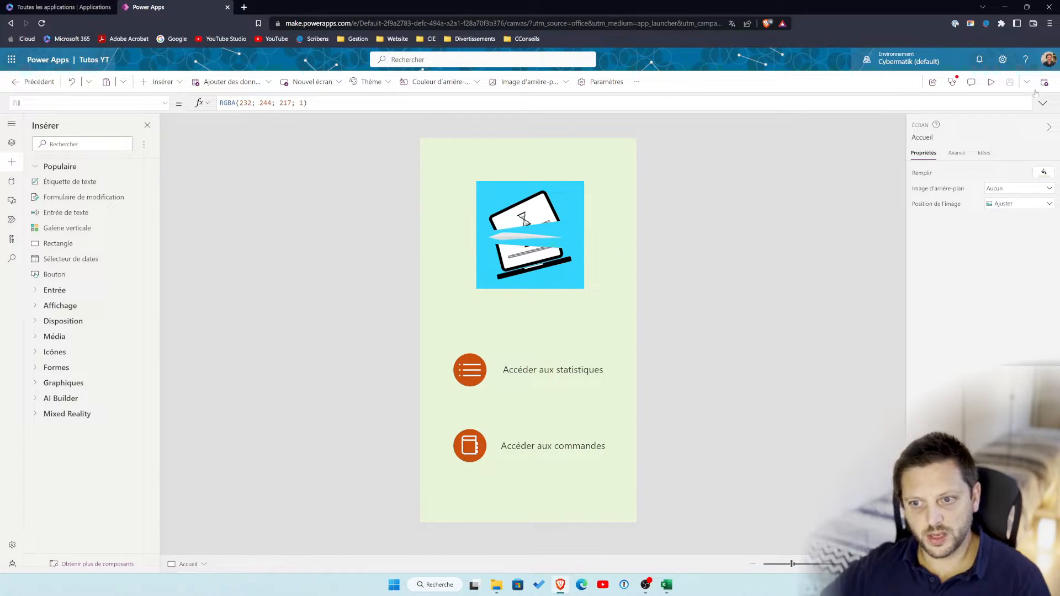
Publish the current version of the Tutos YT app to the Cybermatik environment
click(1027, 83)
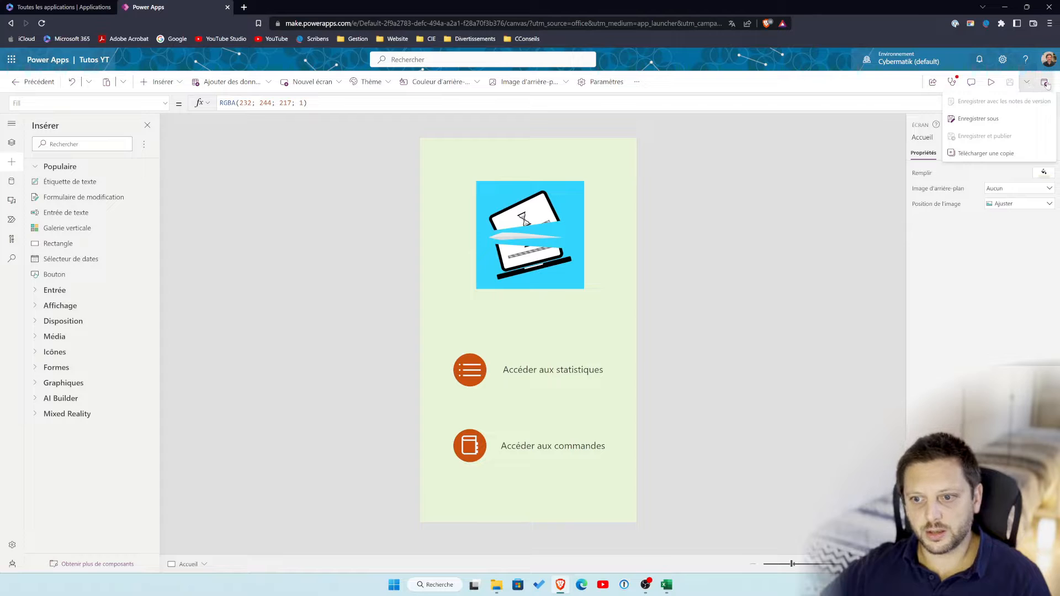
click(1049, 101)
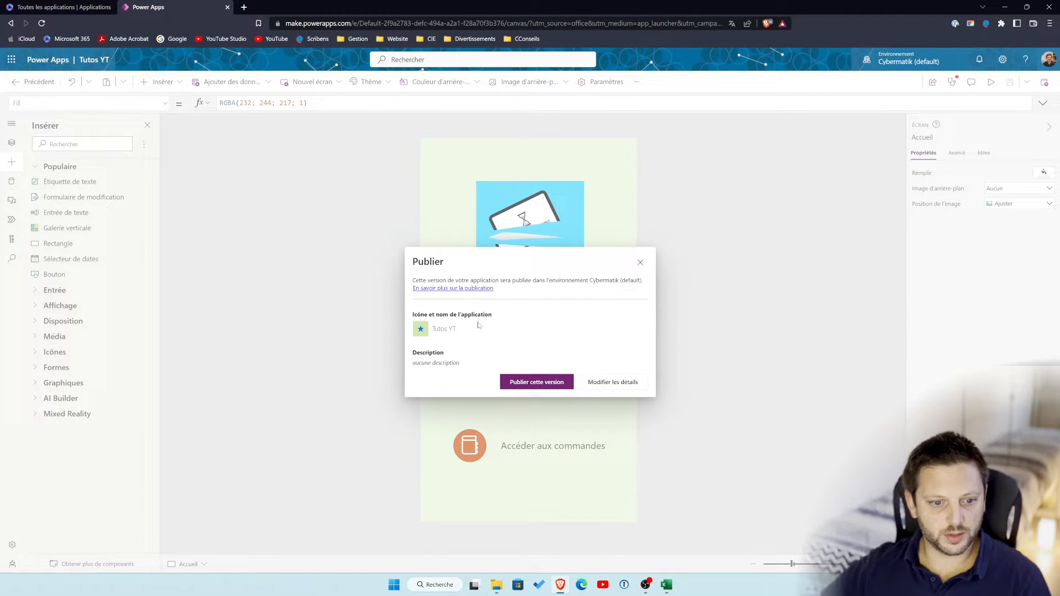
click(517, 380)
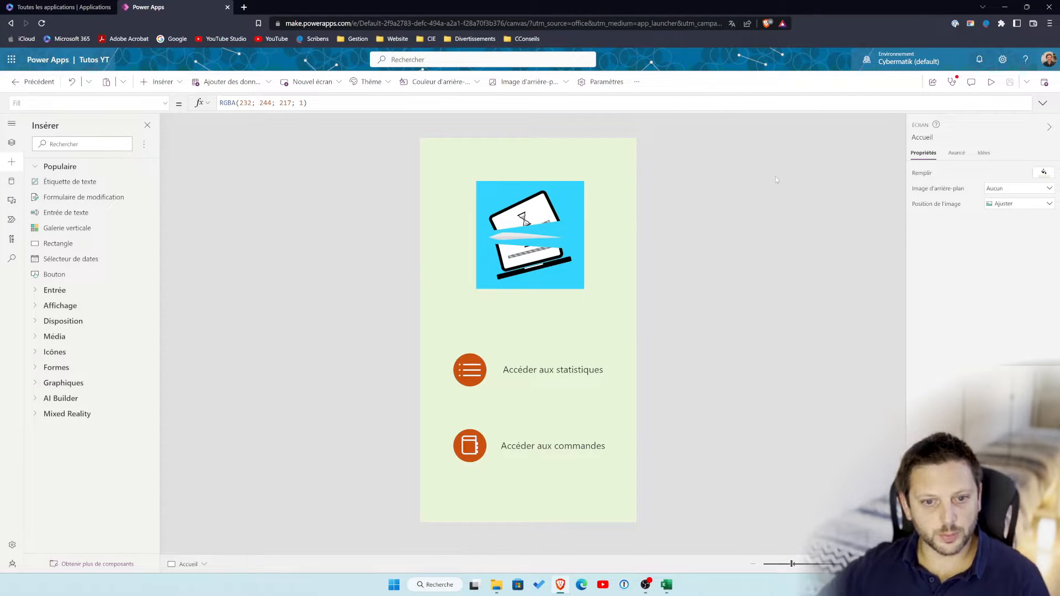
Look over the app's save and download options and its sharing page, and return to the editor
click(1026, 82)
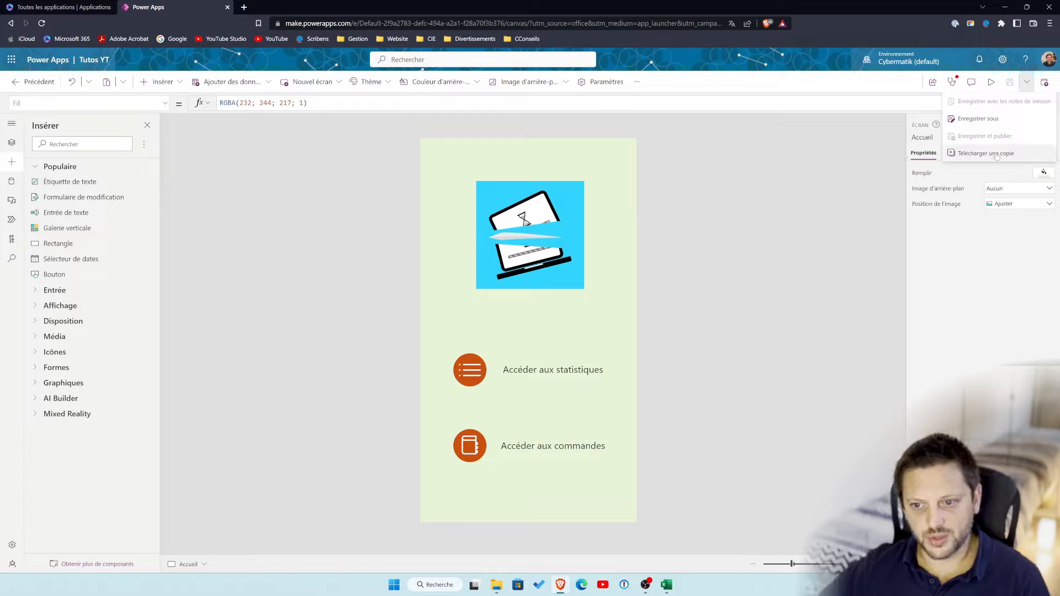
click(914, 89)
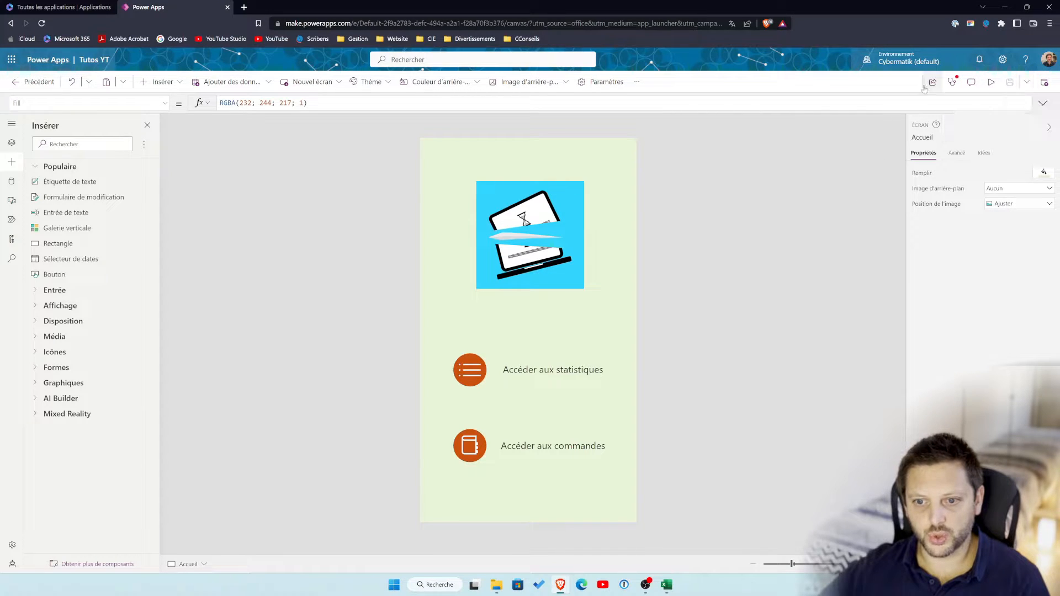
click(933, 82)
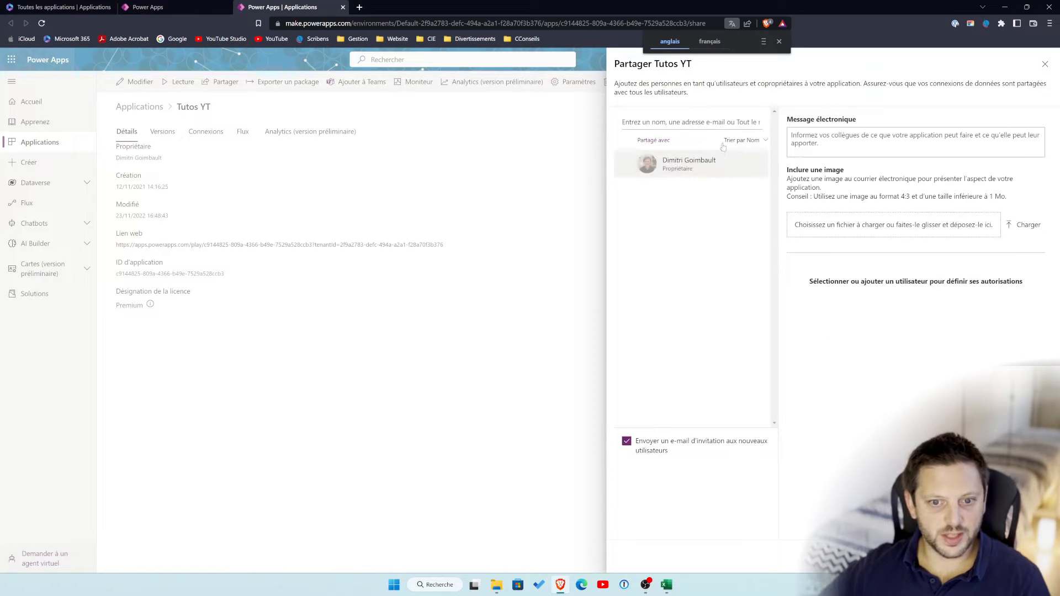
click(1045, 64)
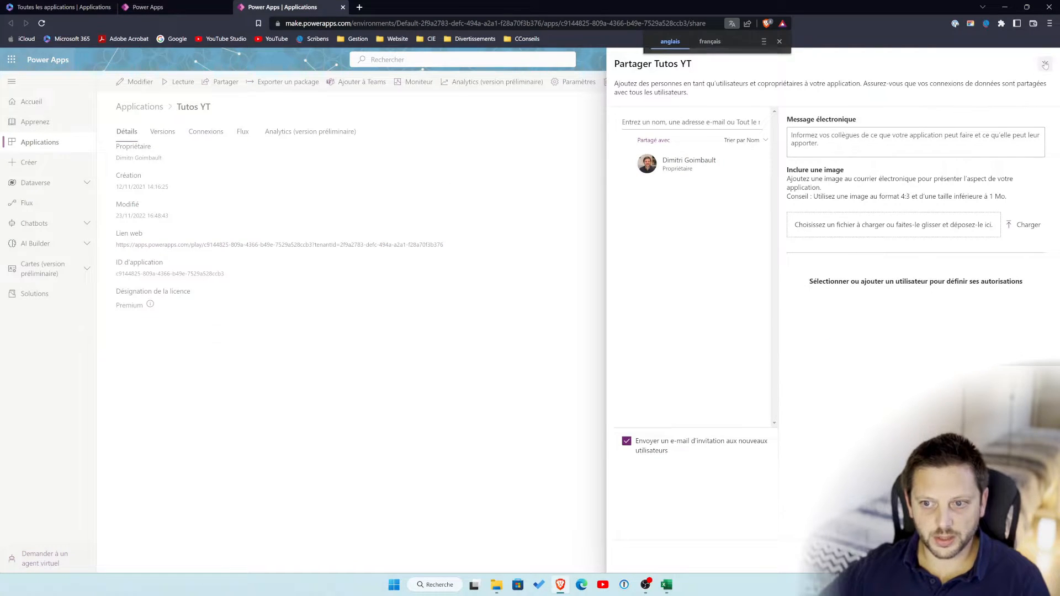
click(343, 7)
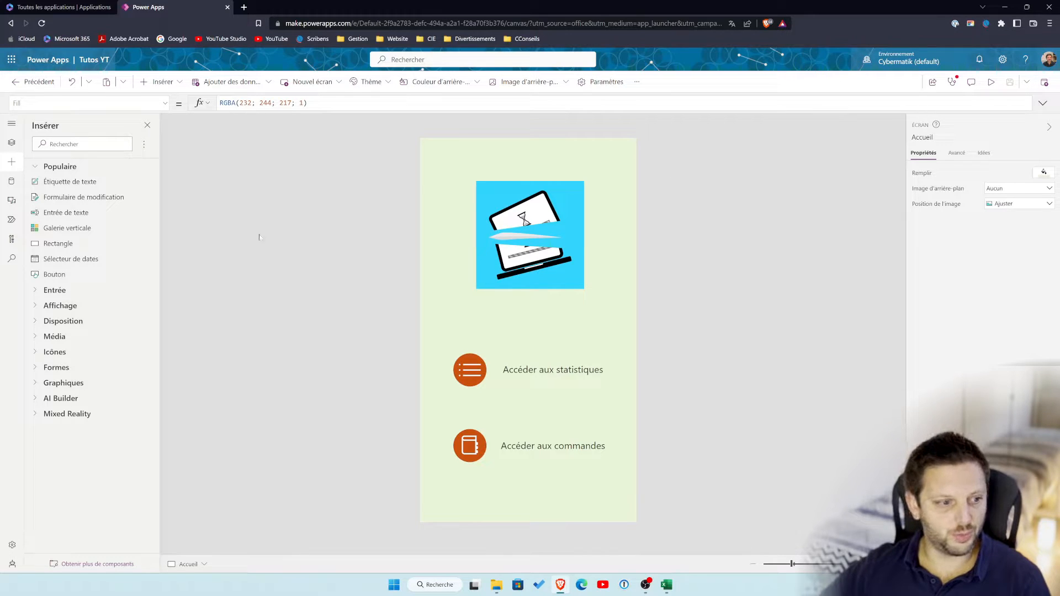
Show the screen tree, open BrowseScreen1 and inspect the arrow icon in its first gallery row
click(11, 143)
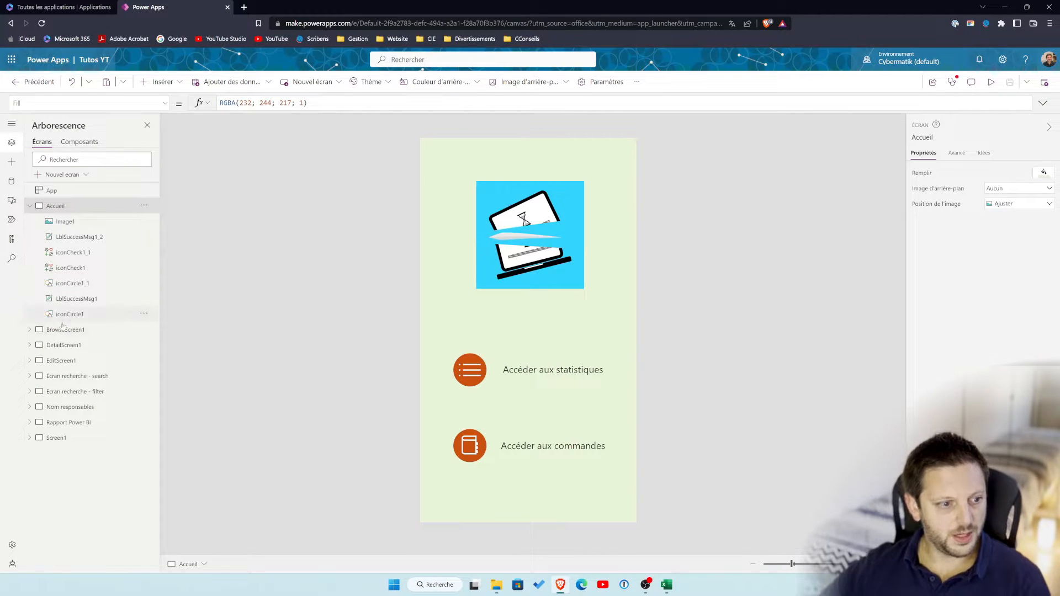
click(96, 330)
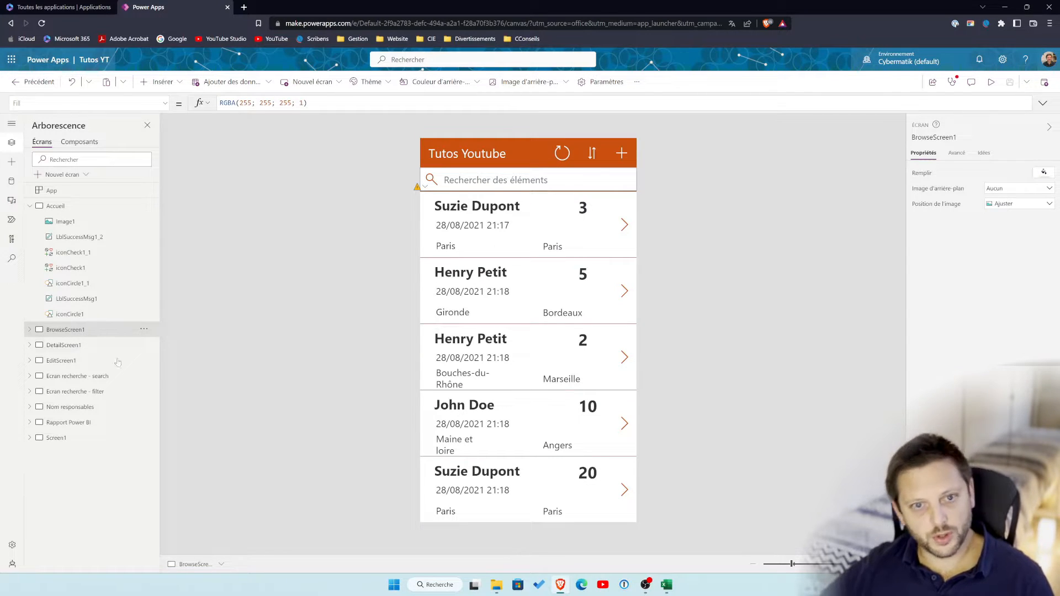
click(625, 224)
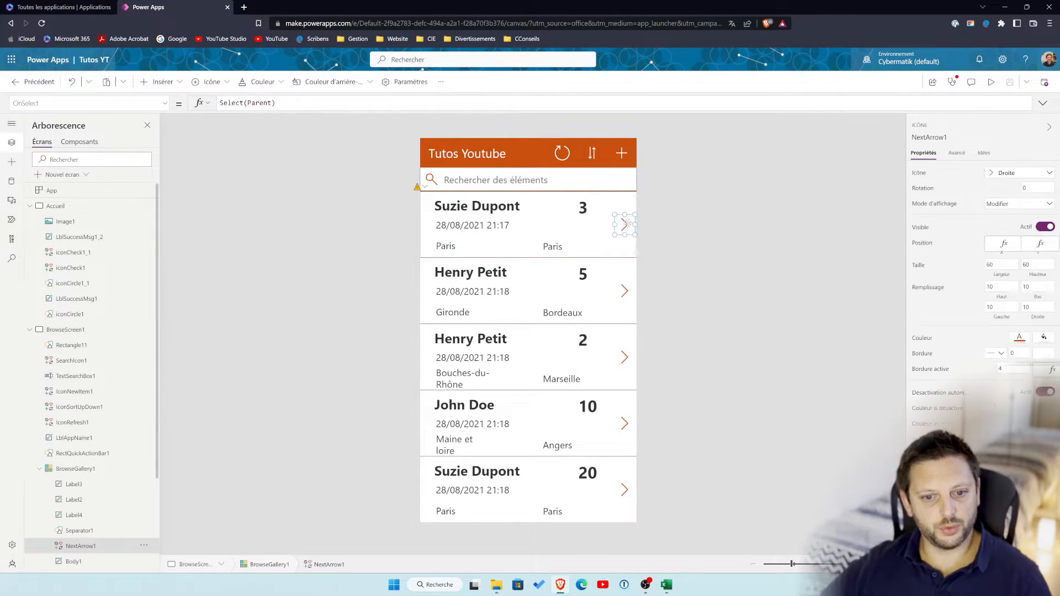
click(712, 219)
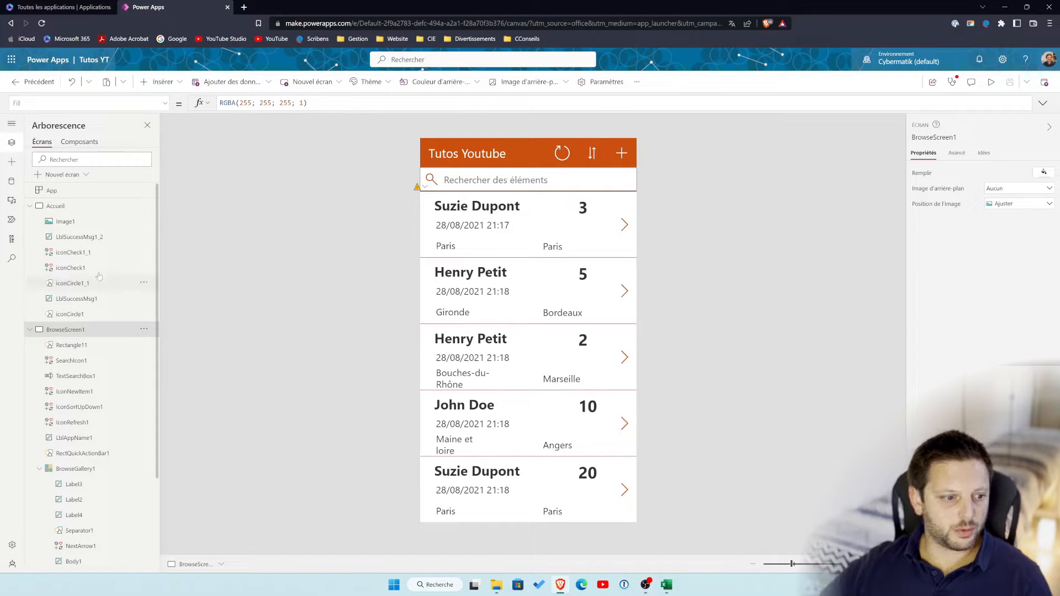
click(30, 330)
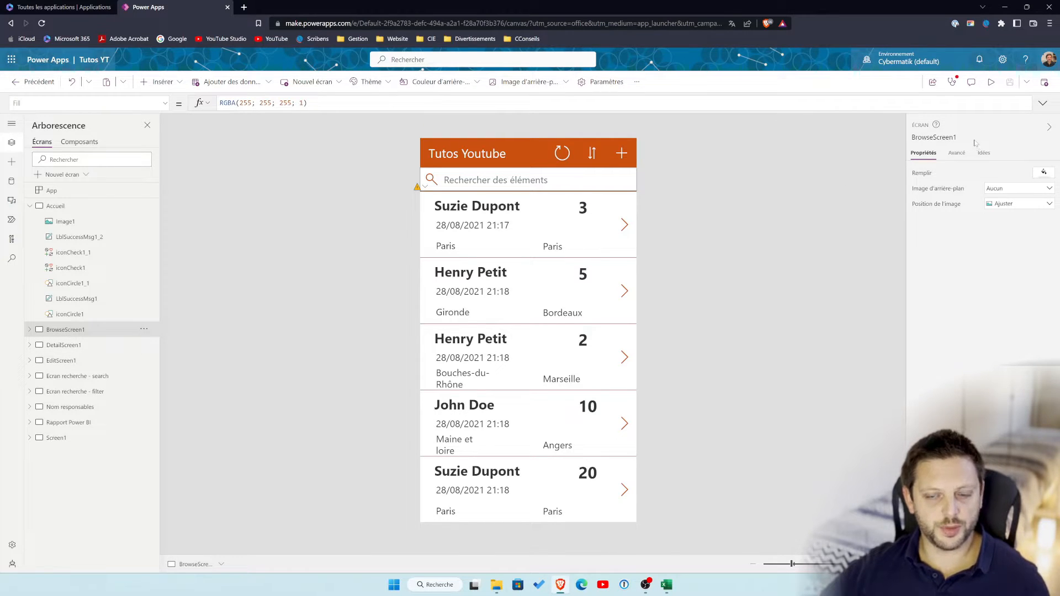
Preview the app from BrowseScreen1, view the first order's details, go back to the list and exit the preview
click(992, 82)
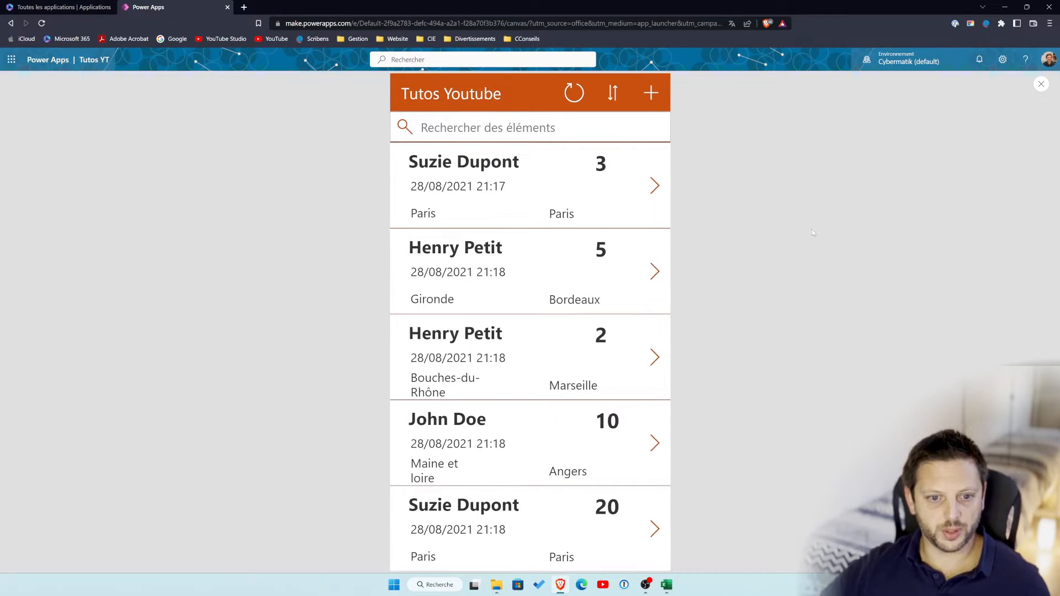
click(656, 187)
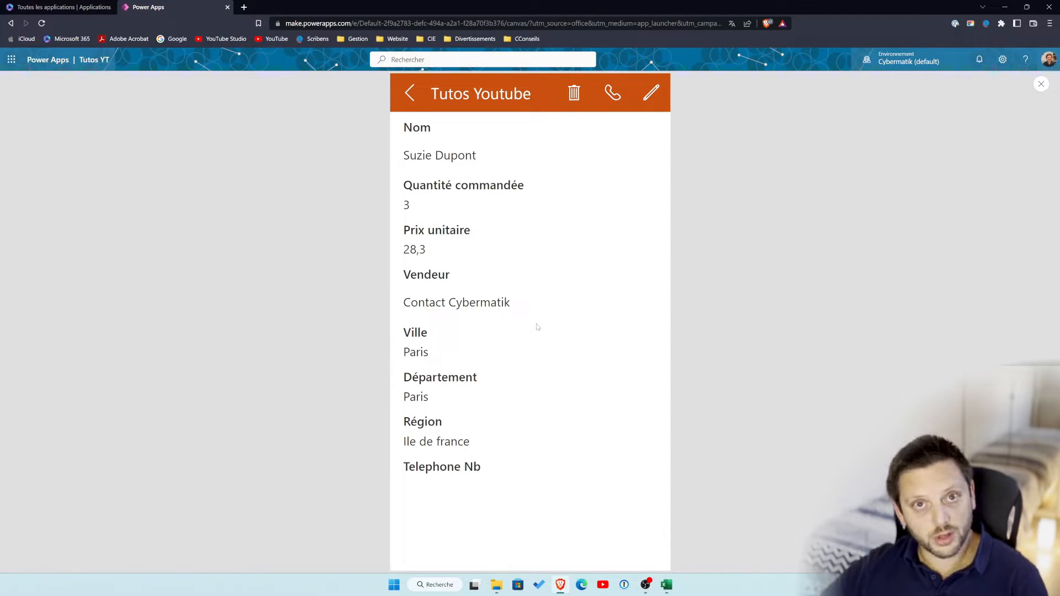
click(410, 92)
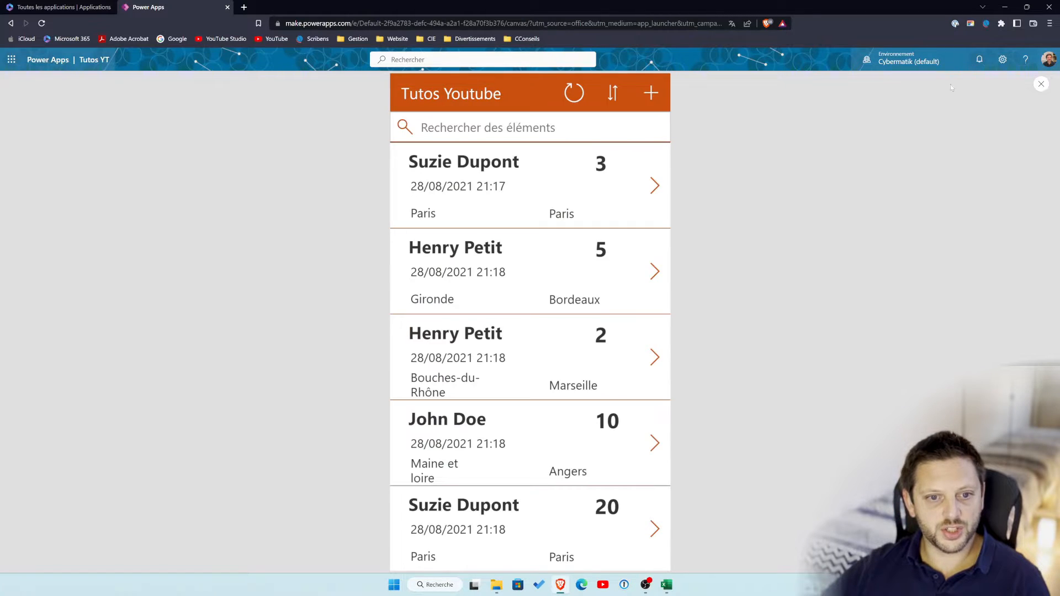
click(1043, 85)
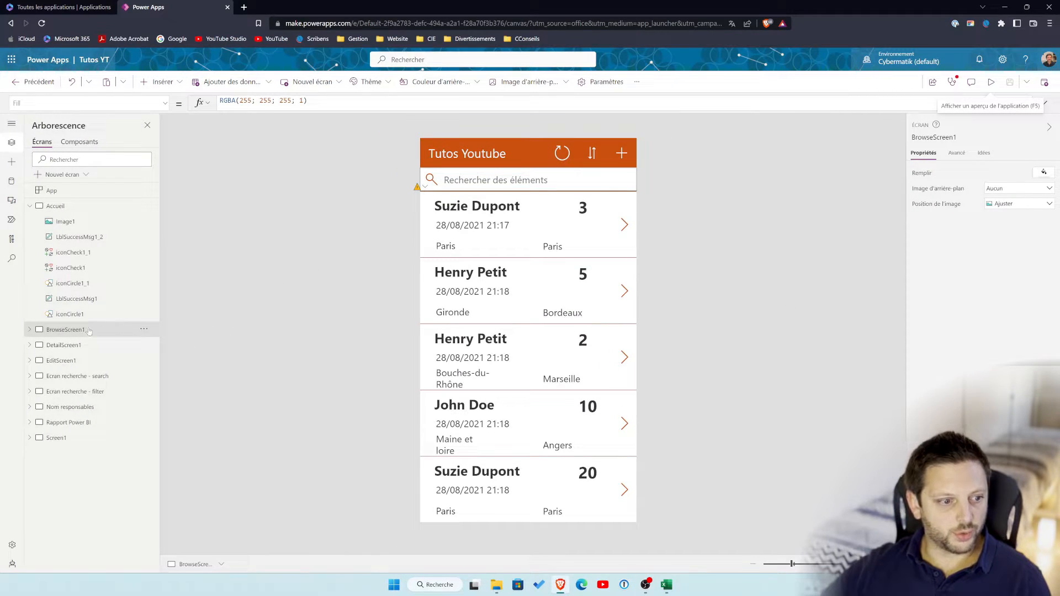
Examine the OnSelect formula of the NextArrow1 icon in the BrowseScreen1 gallery
click(30, 330)
click(436, 269)
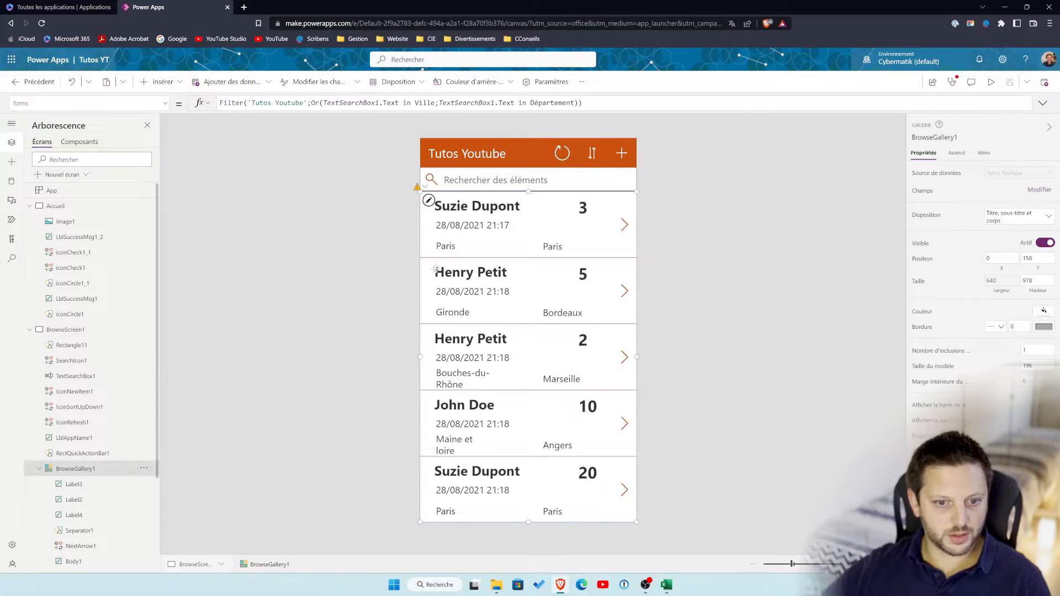
click(625, 224)
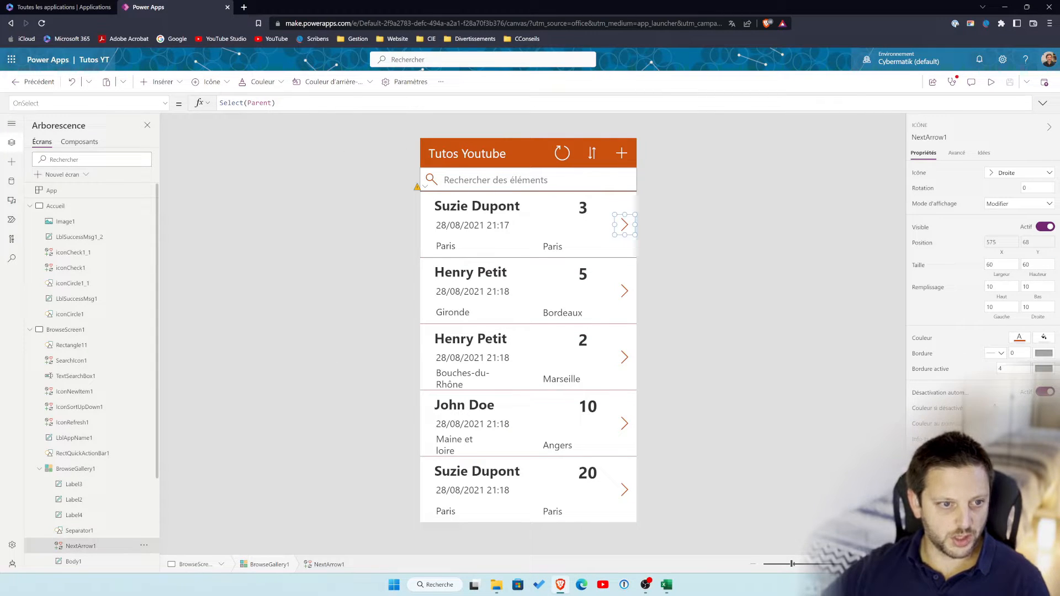
click(276, 103)
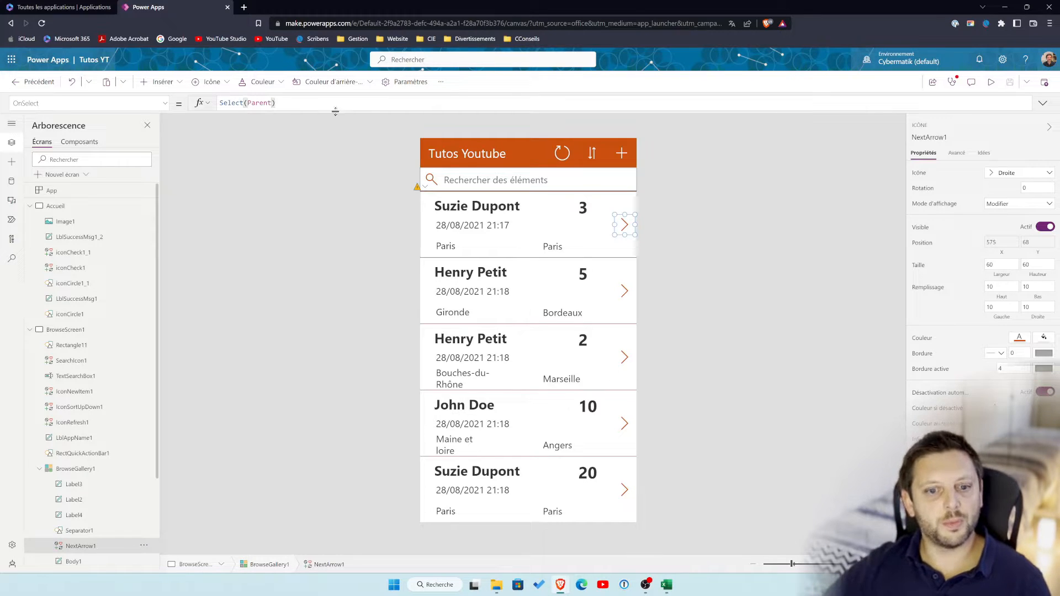
click(753, 238)
click(624, 225)
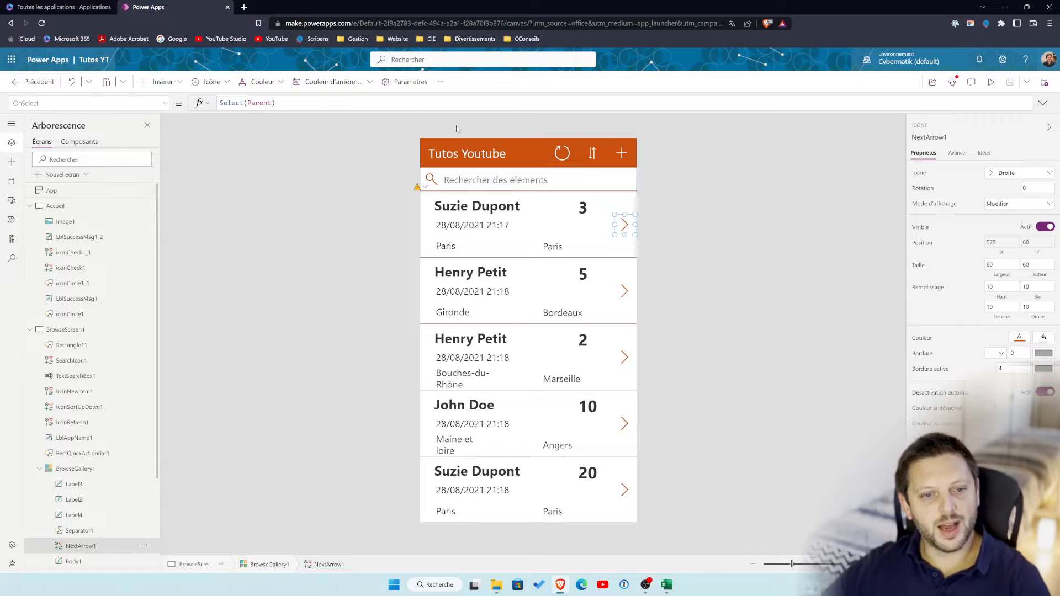
click(449, 104)
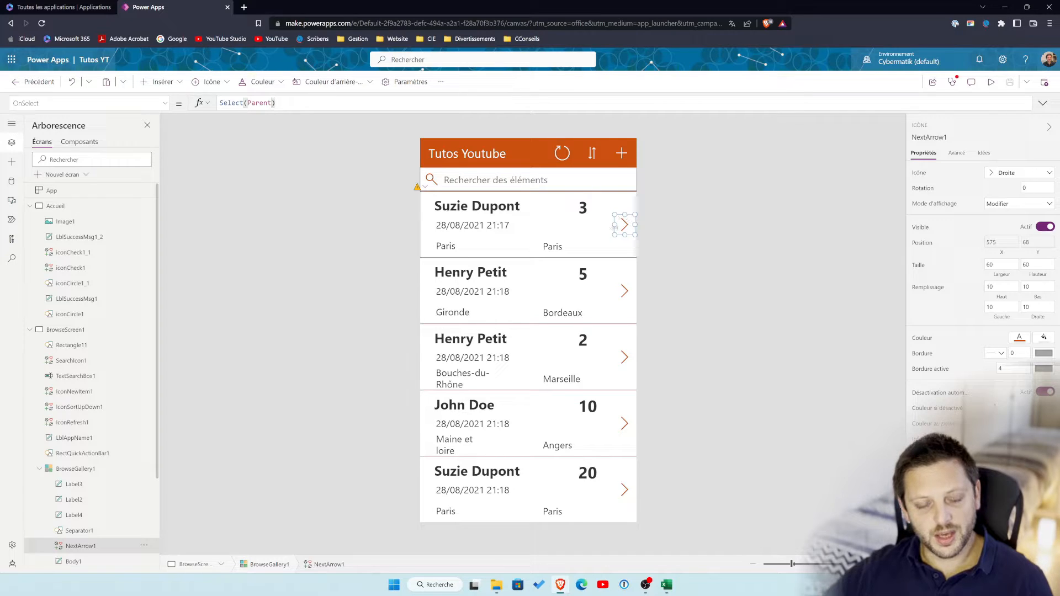
click(686, 223)
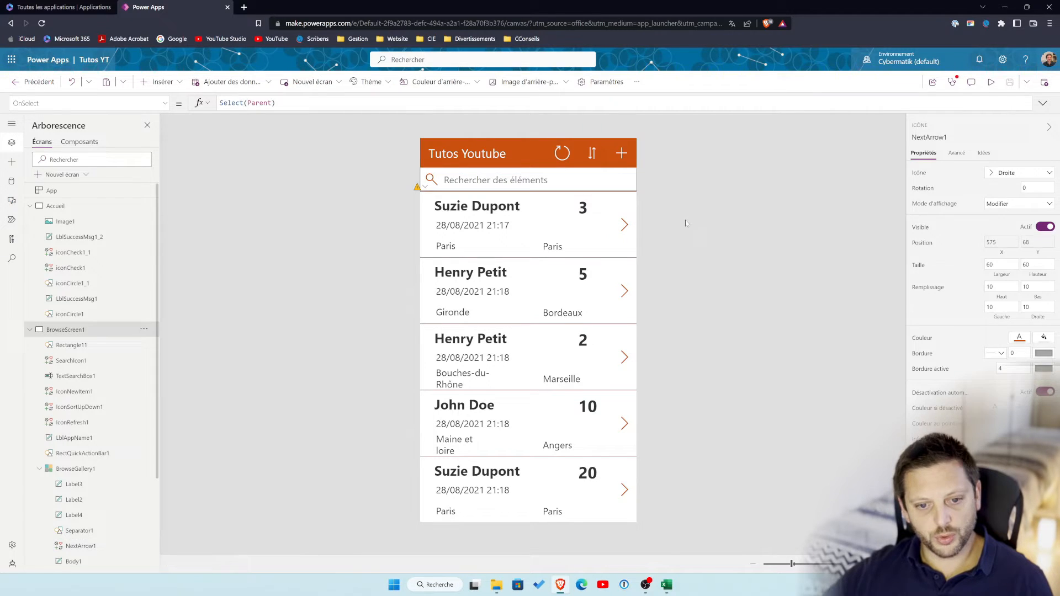
click(628, 229)
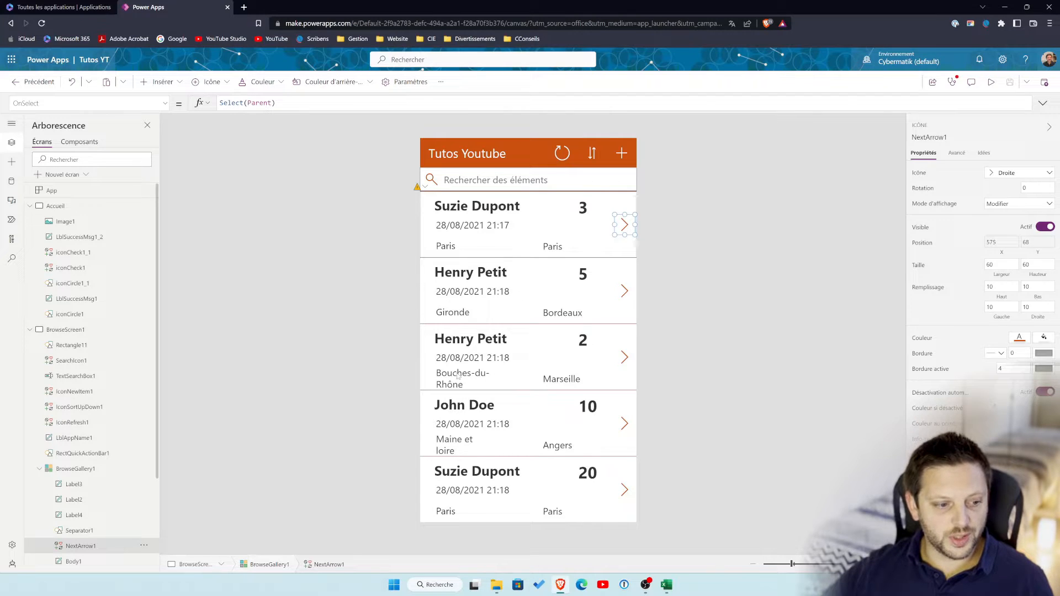
Display the OnSelect formula of BrowseGallery1, the parent of the arrow icon
click(69, 469)
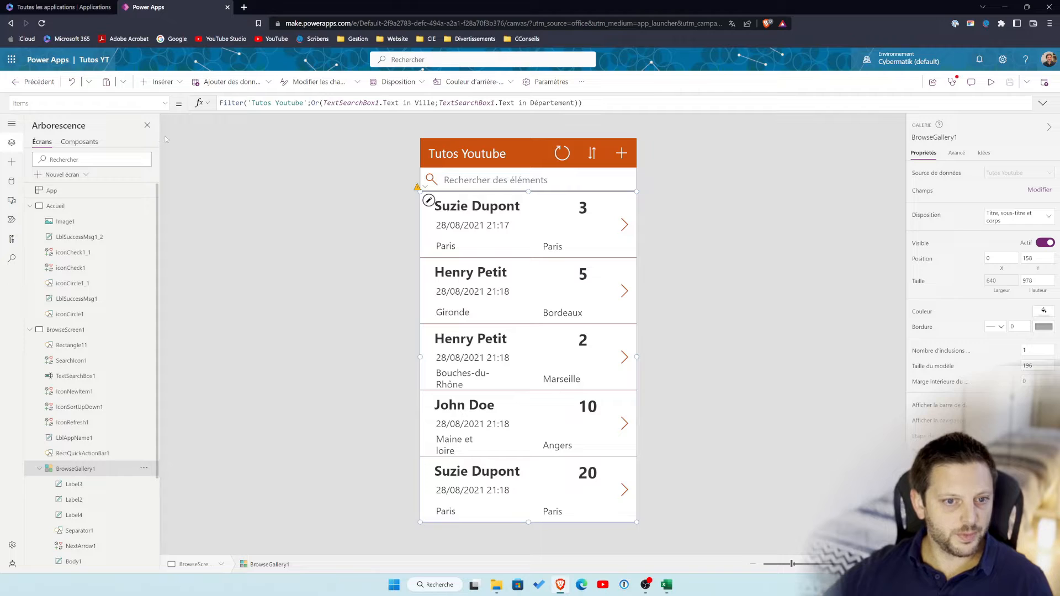
click(165, 103)
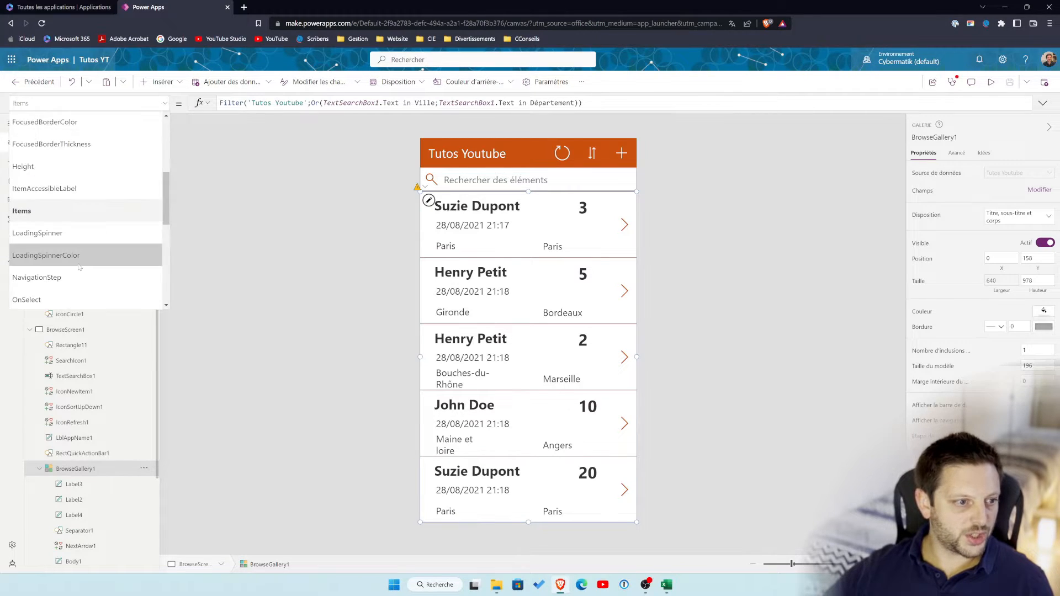
scroll(79, 267, down, 2)
click(79, 156)
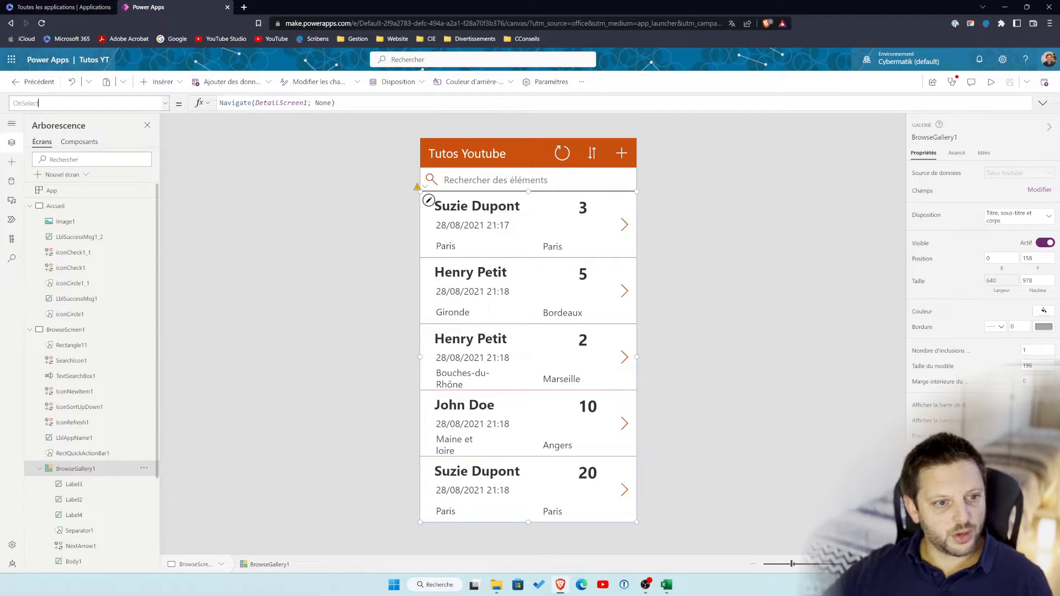
click(155, 103)
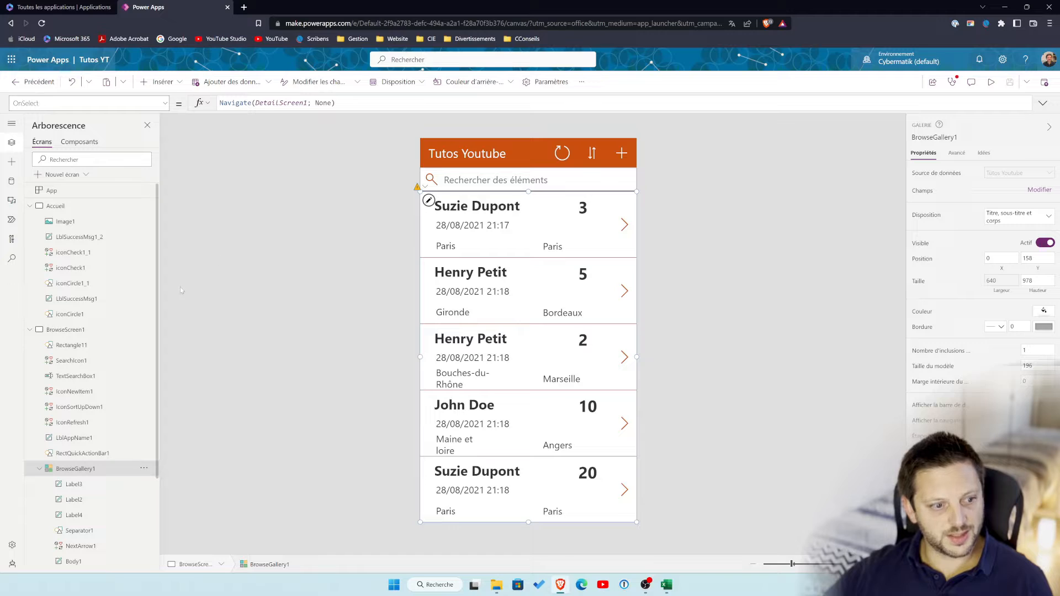
View DetailScreen1, the target of the gallery's navigation, and return to BrowseGallery1 and its arrow icon
scroll(99, 431, down, 3)
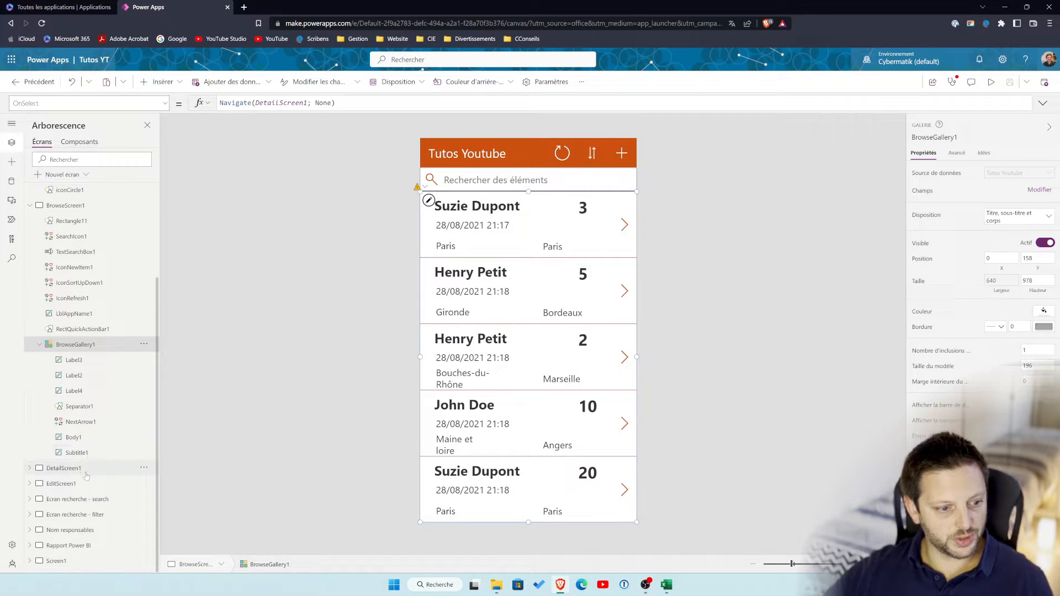
click(80, 471)
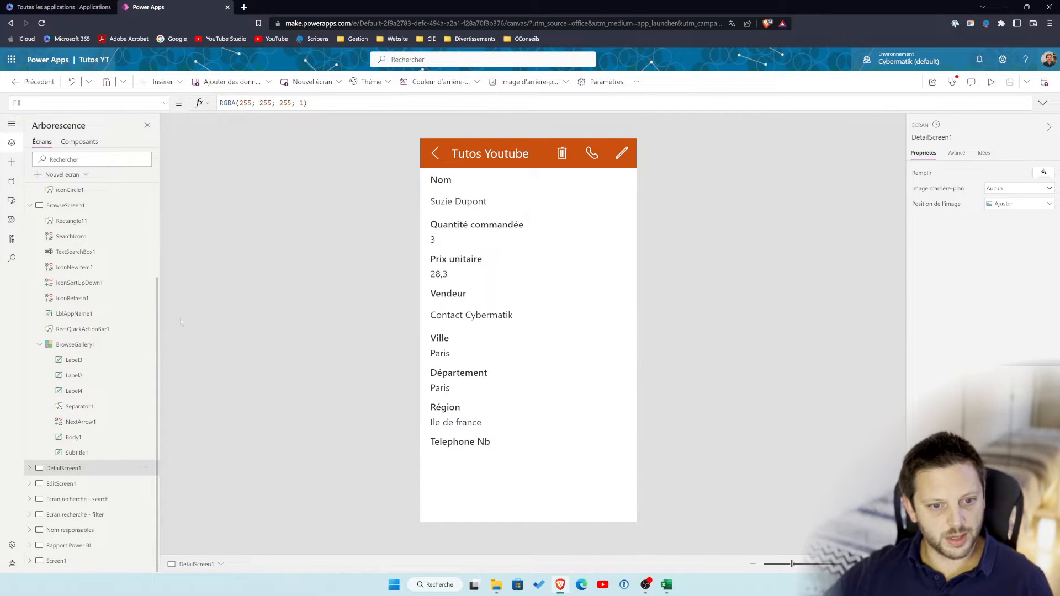
click(89, 346)
click(625, 224)
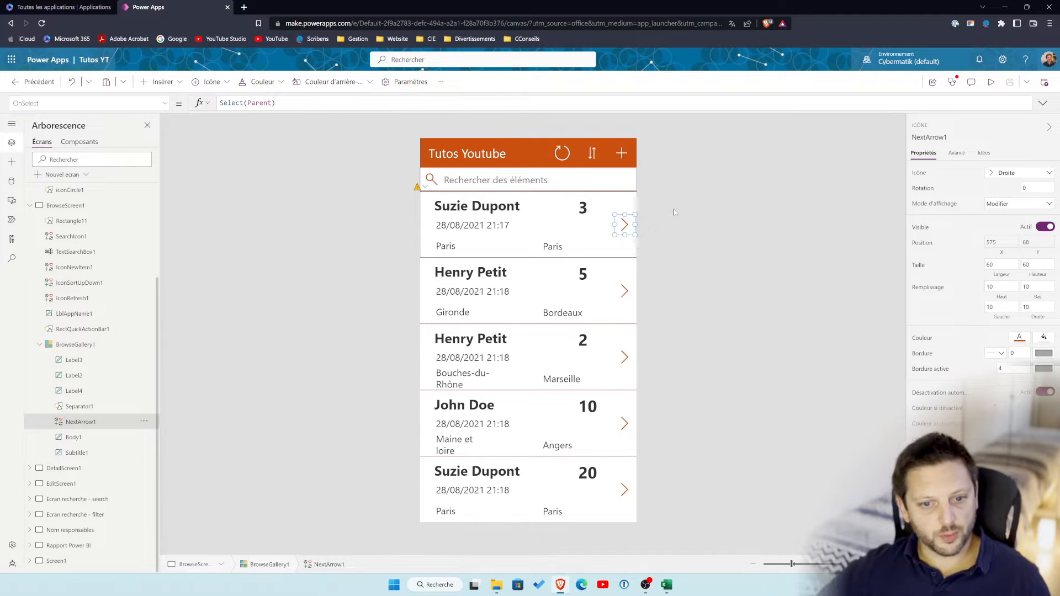
click(763, 185)
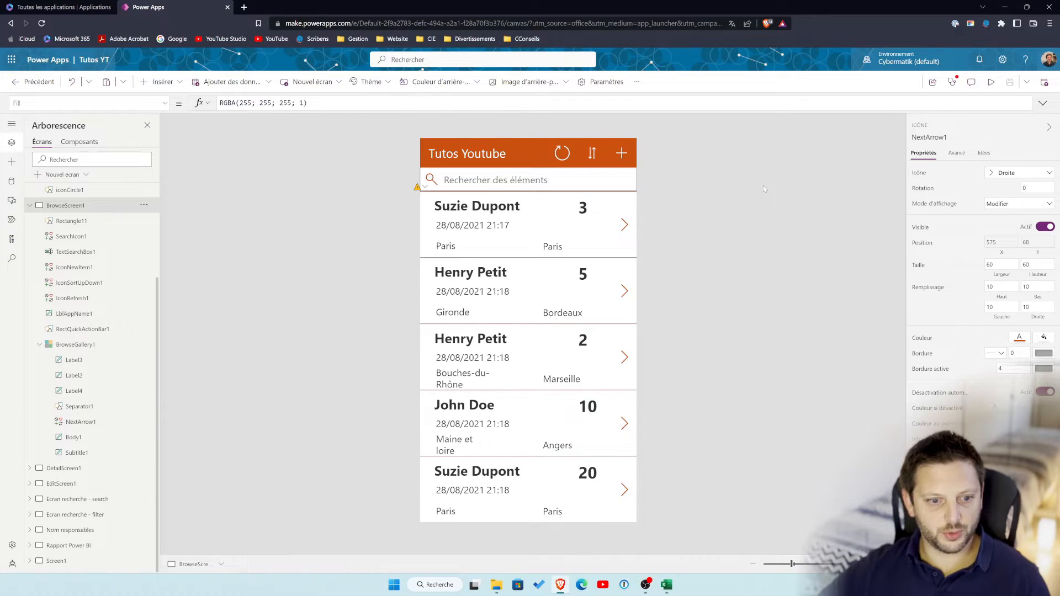
click(130, 346)
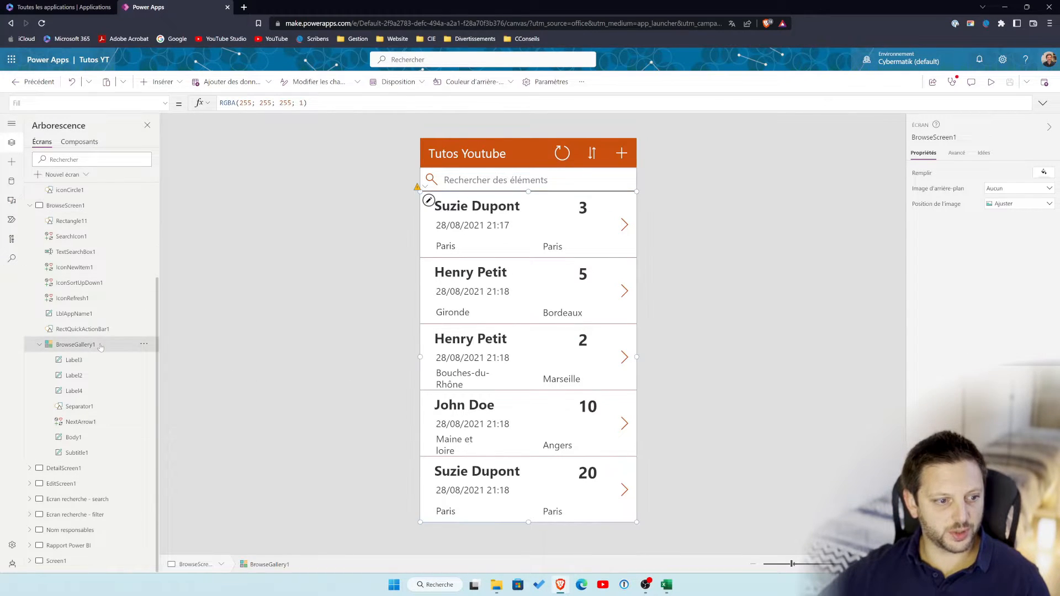
View Screen1 and the Rapport Power BI screen from the screen tree
click(70, 563)
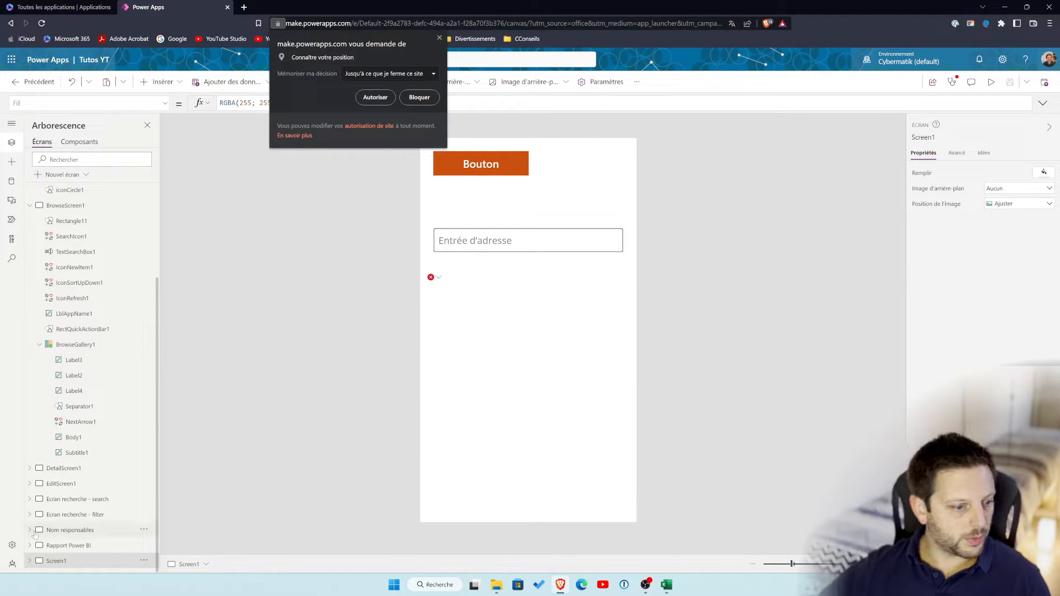
click(74, 545)
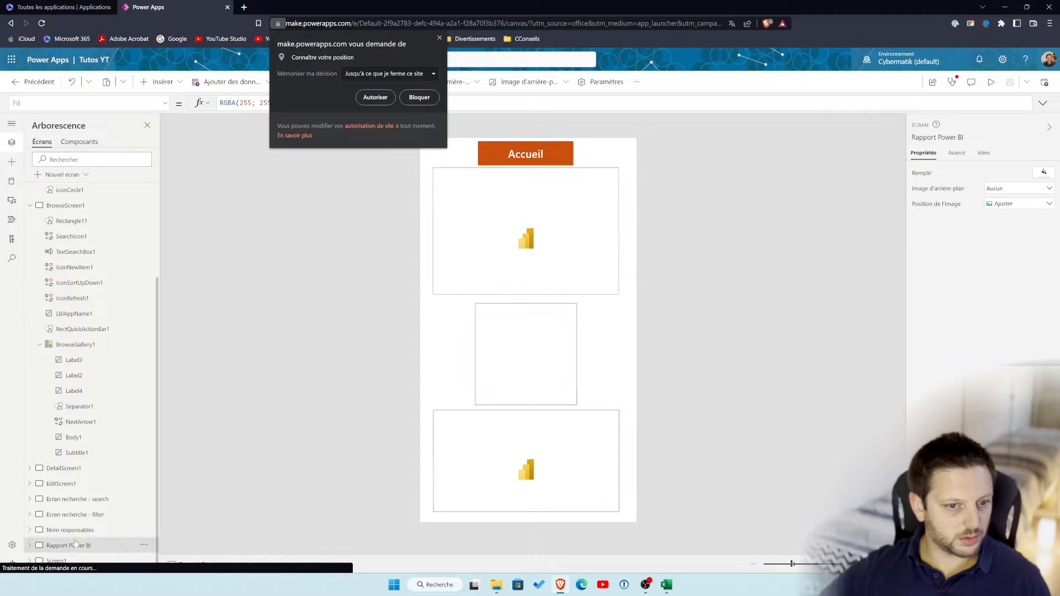
Change the navigation target in BrowseGallery1's OnSelect formula to 'Rapport Power BI'
click(440, 37)
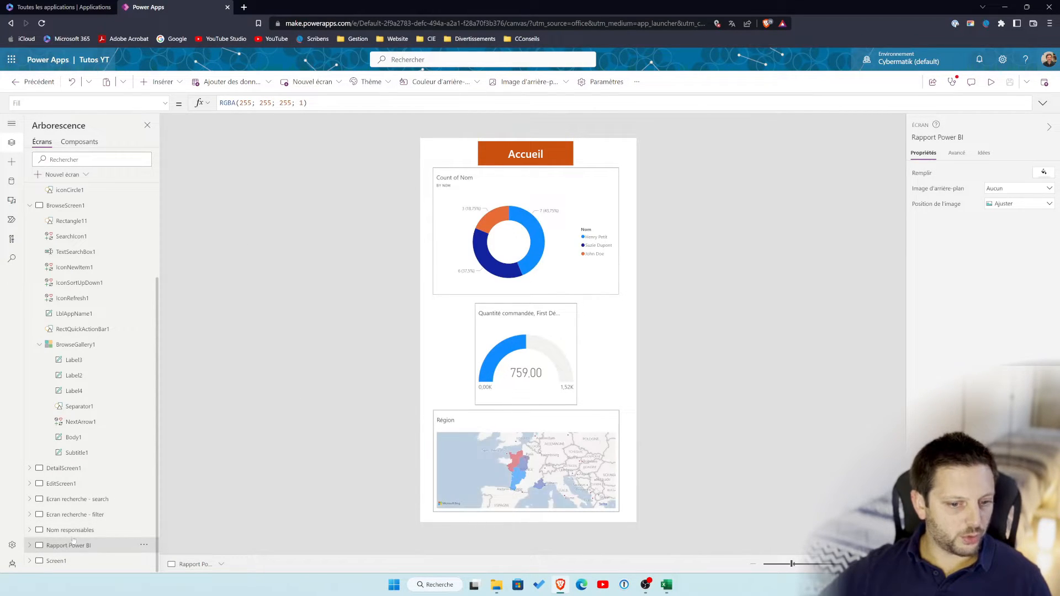
scroll(83, 481, up, 3)
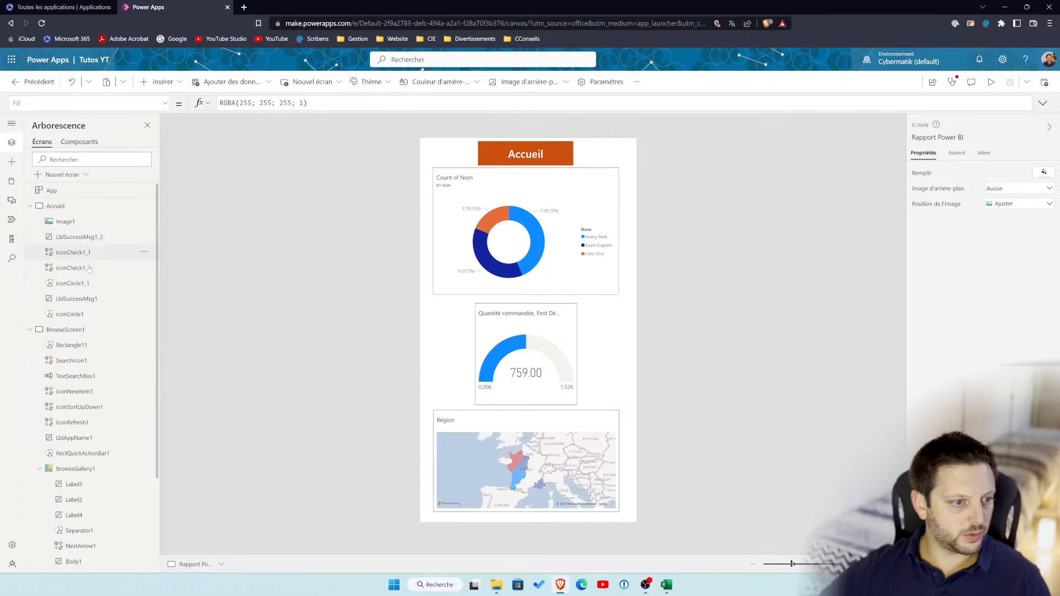
click(88, 468)
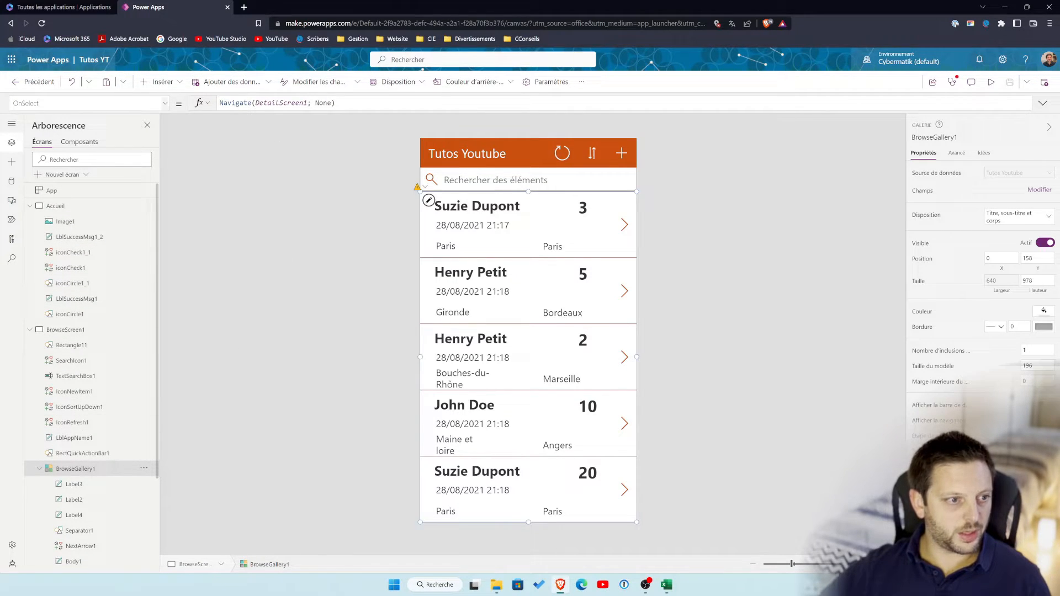
drag(308, 104, 255, 103)
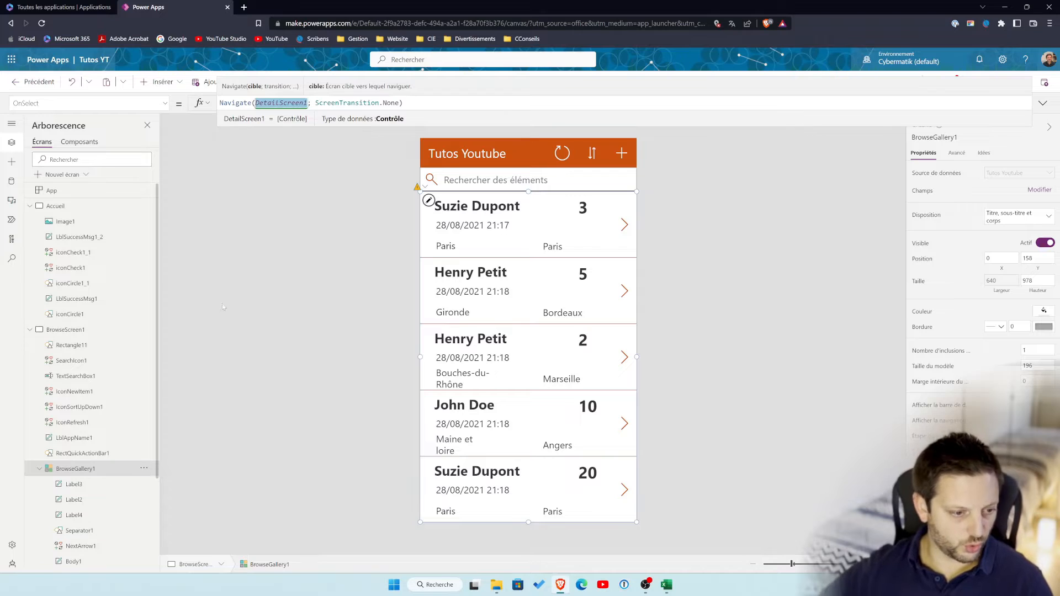
scroll(135, 356, down, 3)
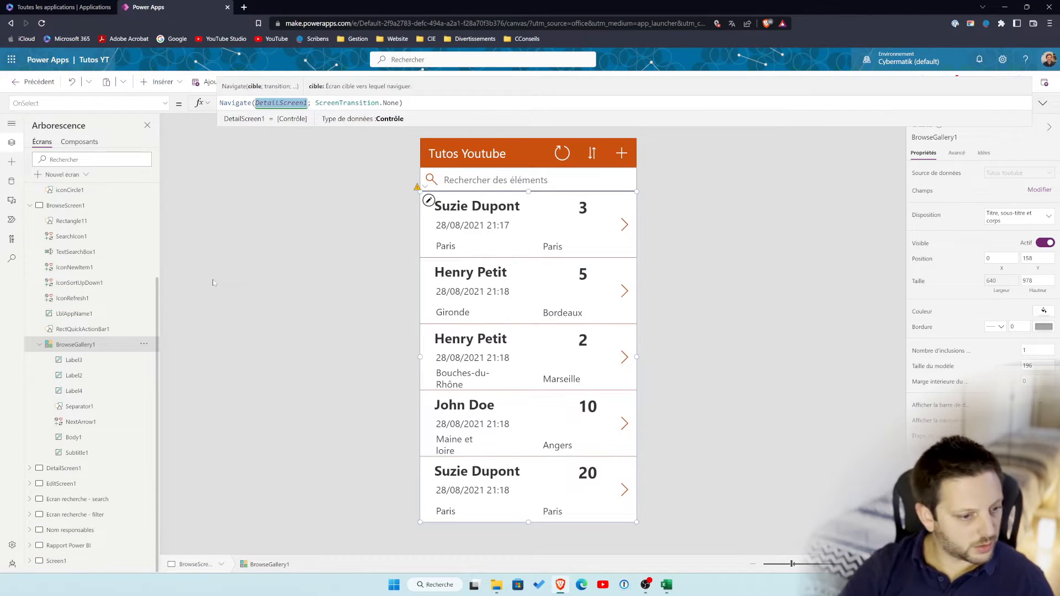
text(ra)
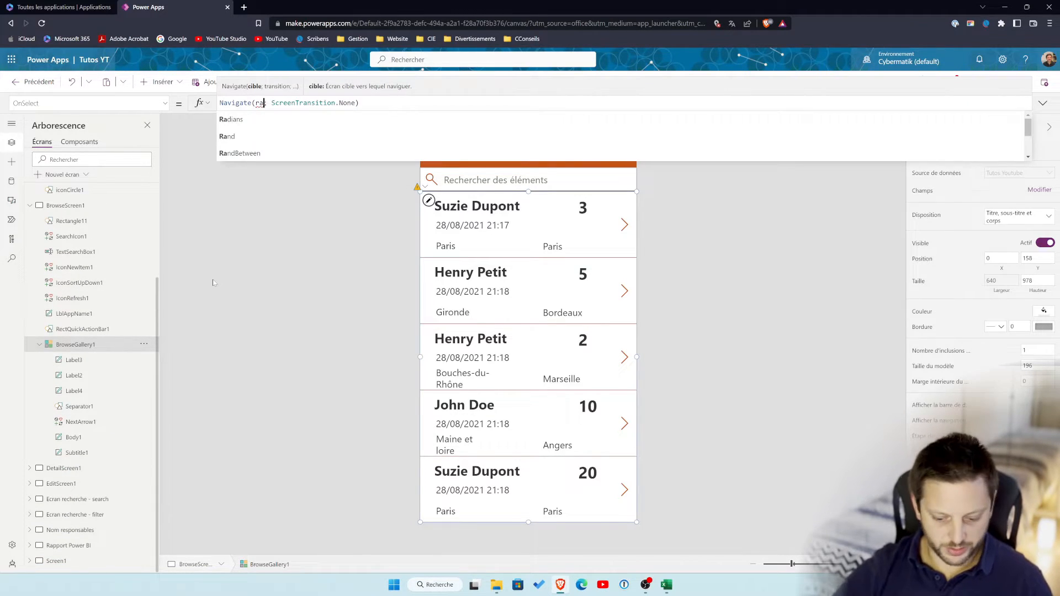
text(pport)
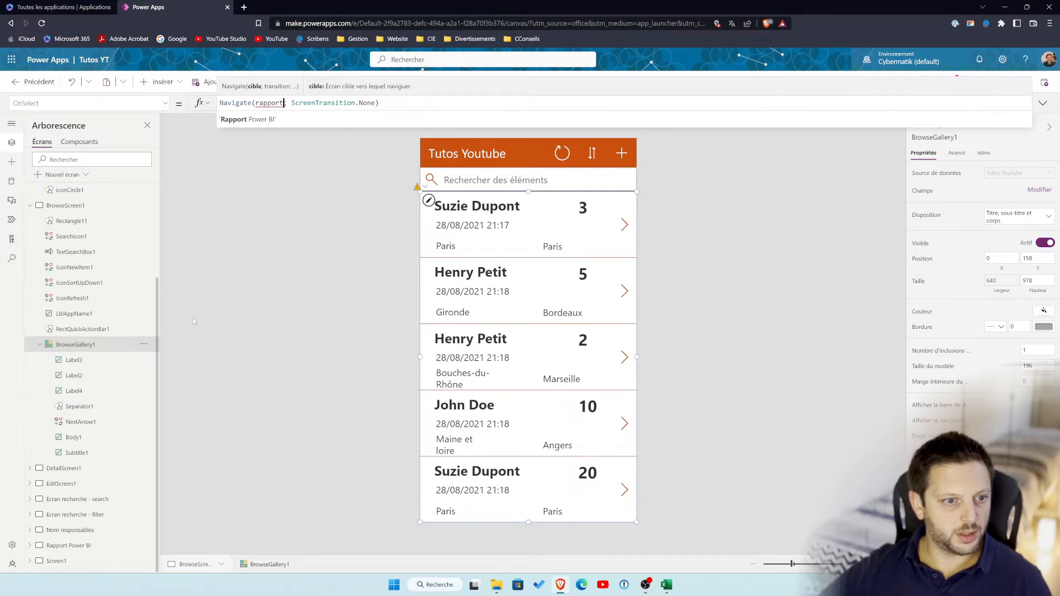
click(347, 119)
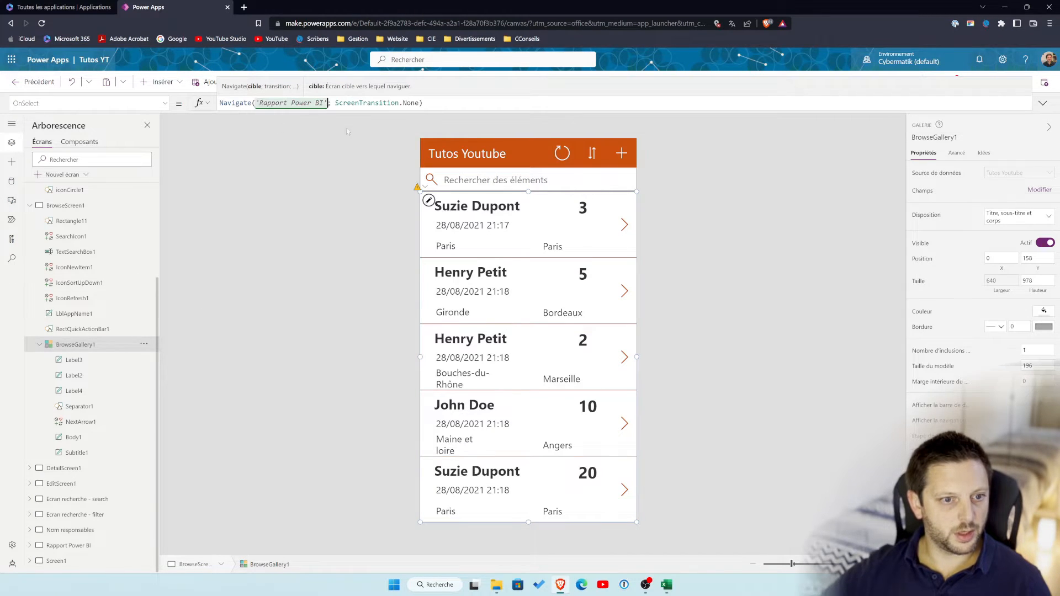
click(827, 216)
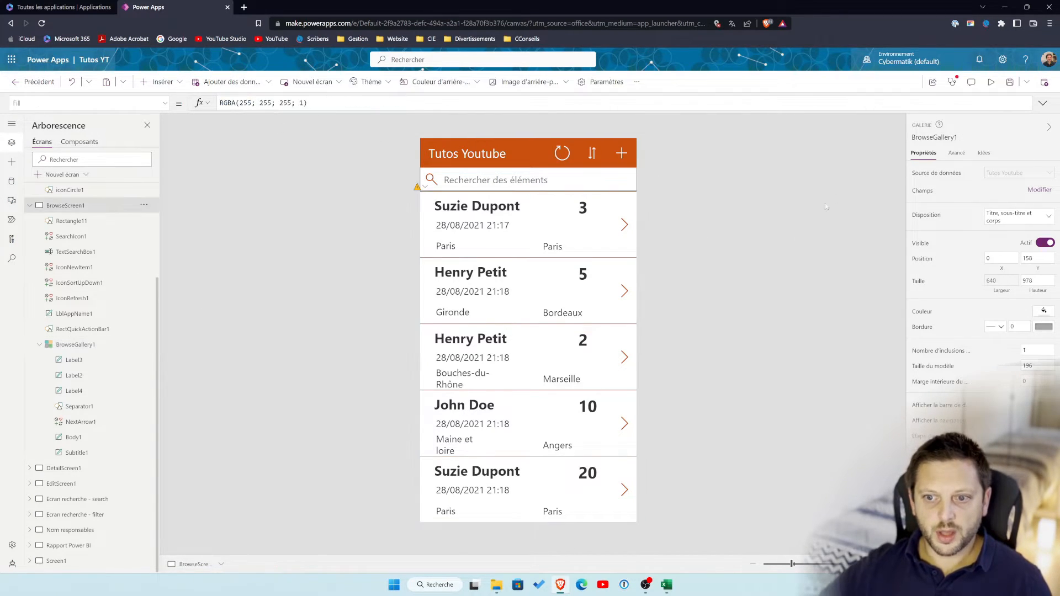
Preview the app, follow the arrow of the first gallery item, and close the preview
click(991, 82)
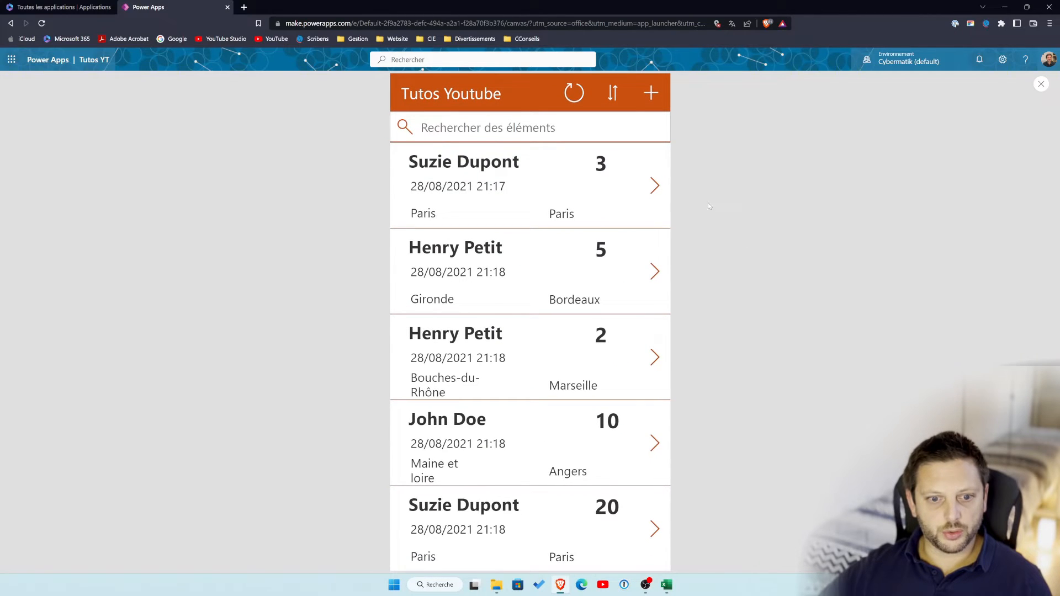
click(655, 188)
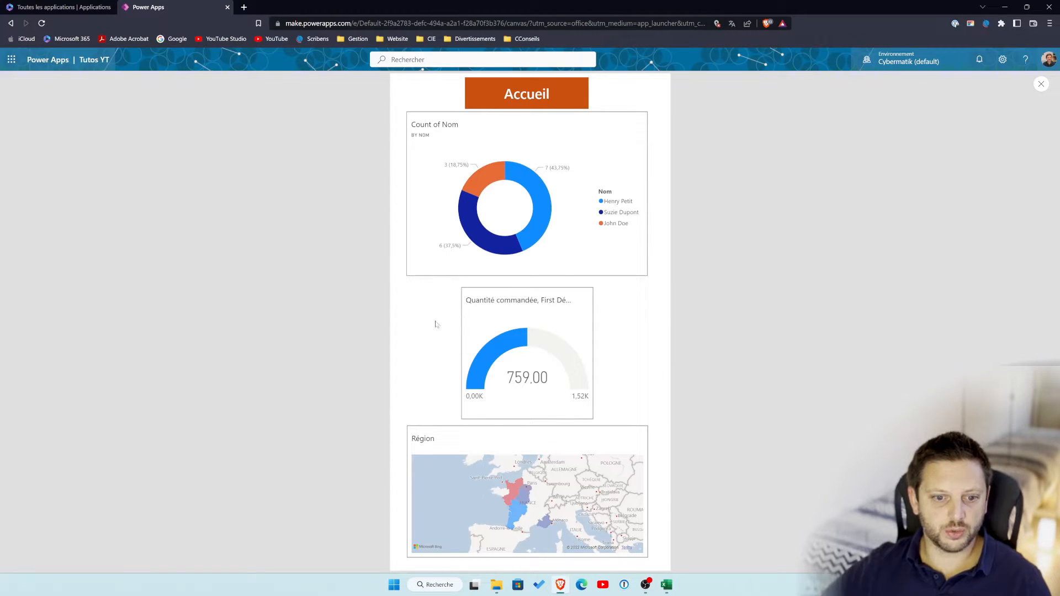
click(1041, 84)
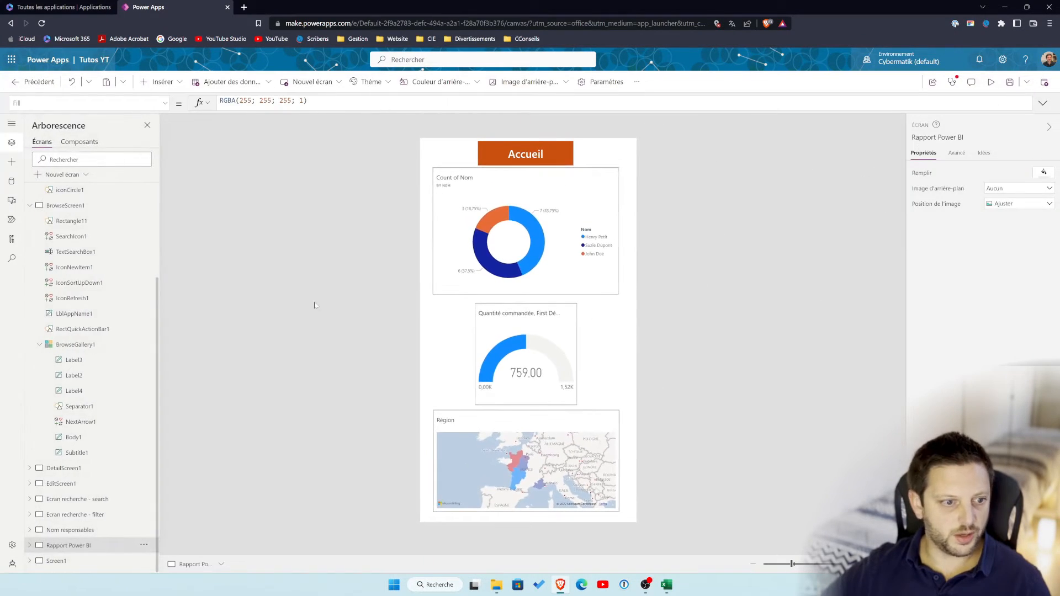
Set the navigation target in BrowseGallery1's OnSelect formula back to DetailScreen1
click(77, 346)
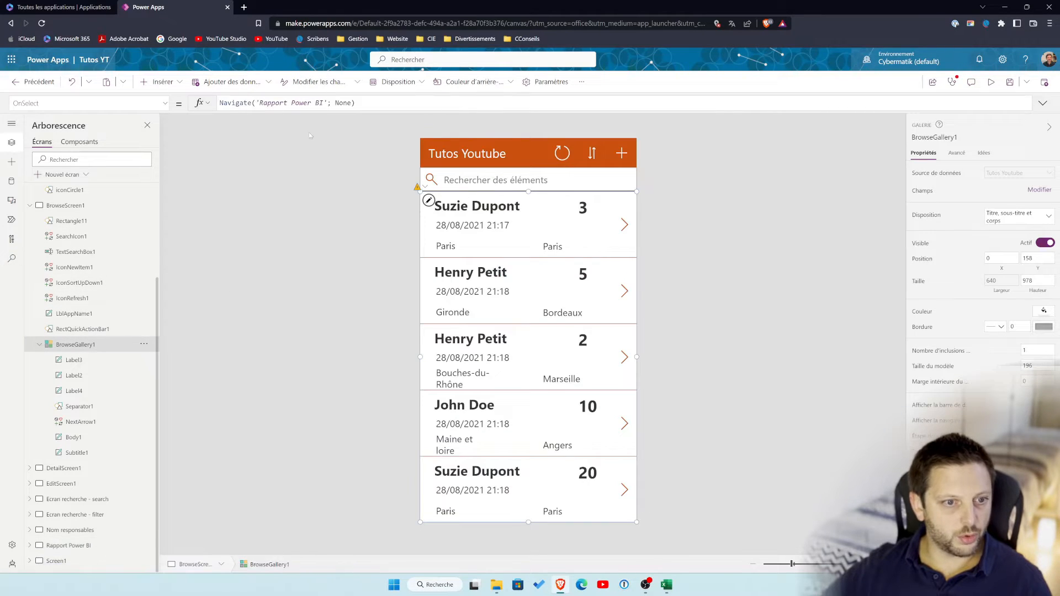
click(318, 103)
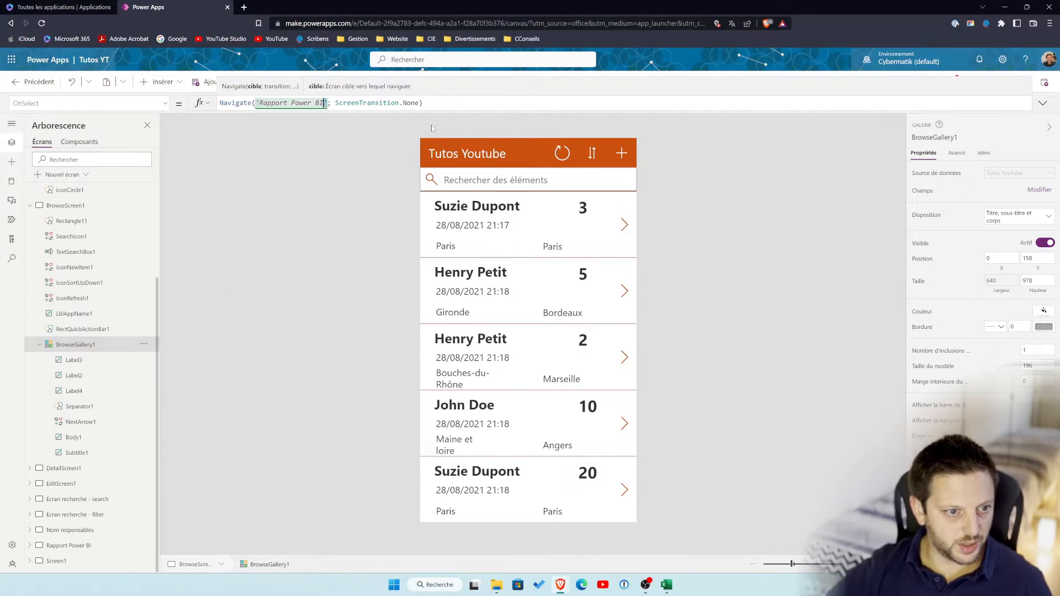
key(ctrl+shift+Left)
key(ctrl+shift+Left)
key(ctrl+shift+Left)
key(shift+Right)
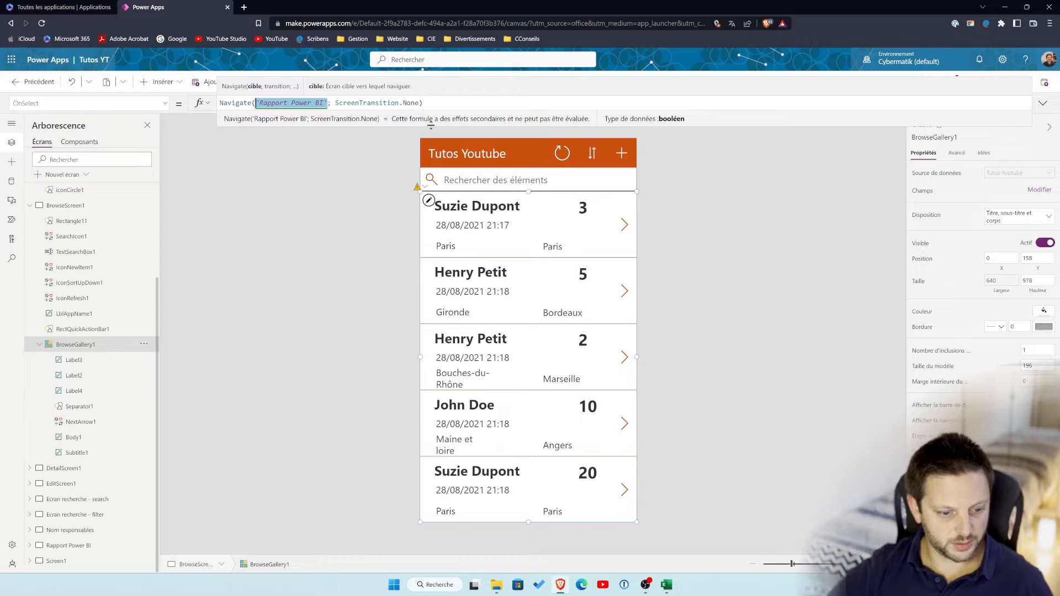
text(detailscre)
click(359, 120)
click(352, 185)
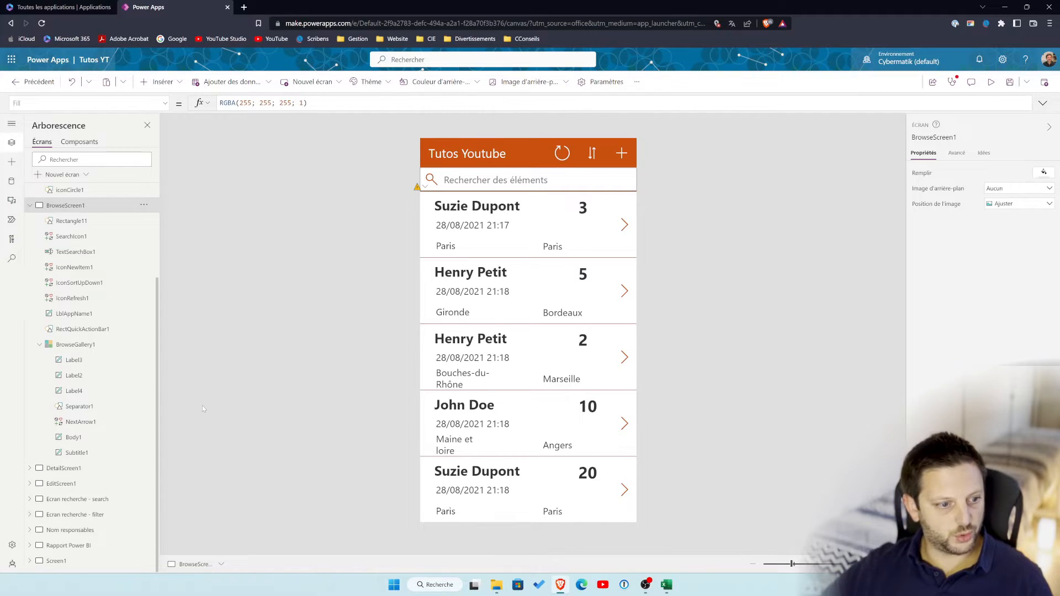
Collapse BrowseScreen1 in the screen tree, preview the app from that screen and open the new record form
click(30, 206)
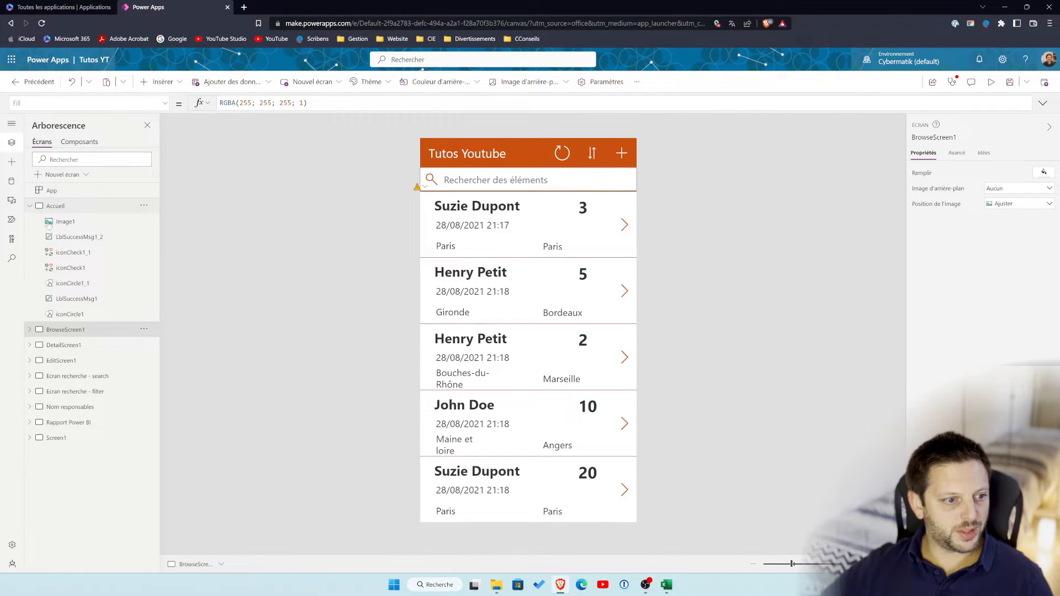
click(63, 344)
click(66, 329)
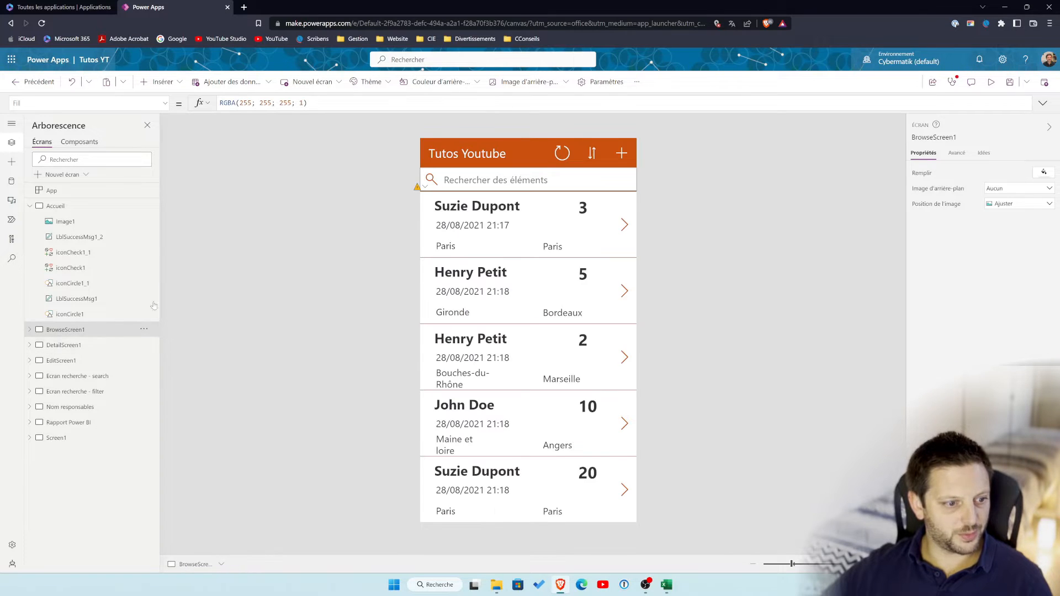
click(991, 82)
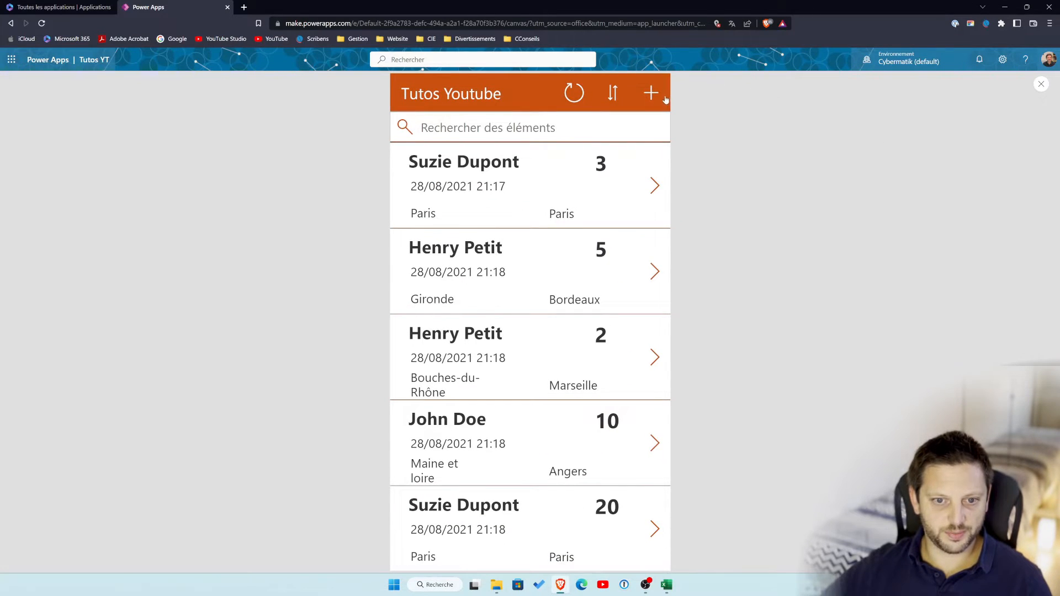
click(655, 95)
Choose the second listed customer as Nom, enter the phone number, and set Quantité commandée to 2000 and Prix unitaire to 2
click(619, 155)
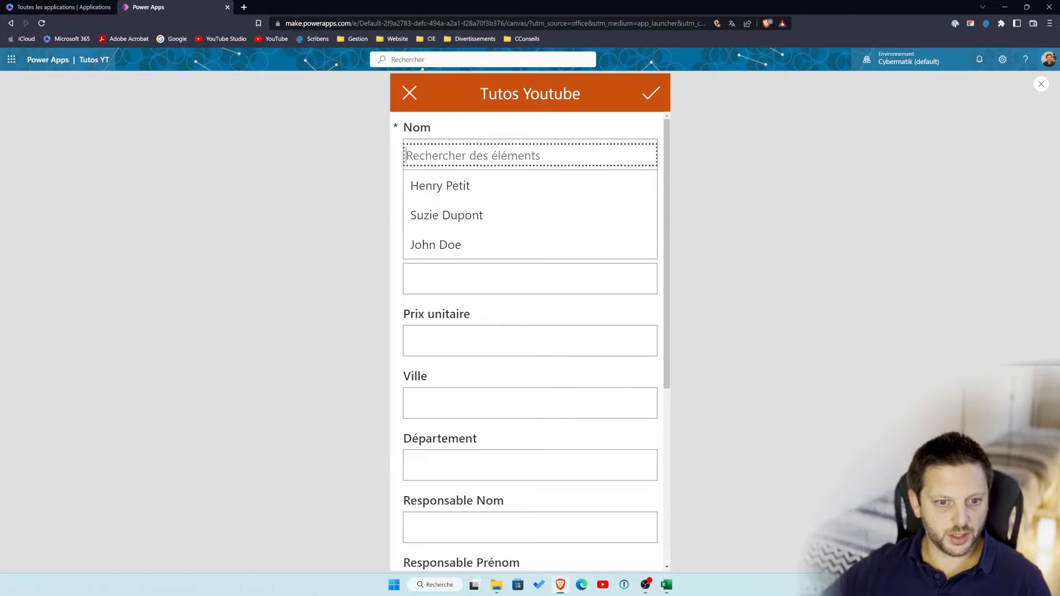
click(447, 216)
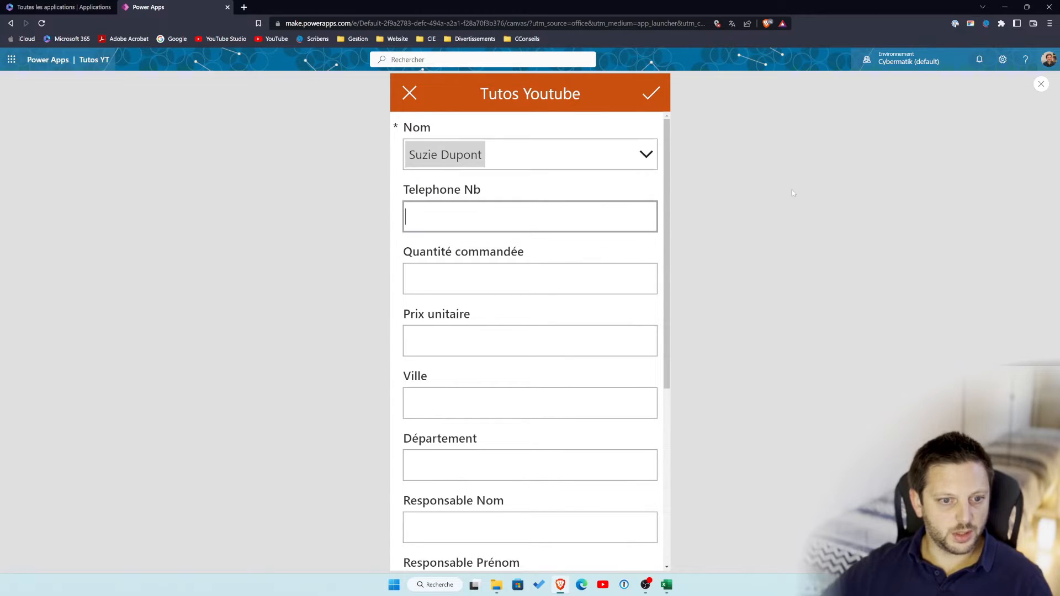
text(064555)
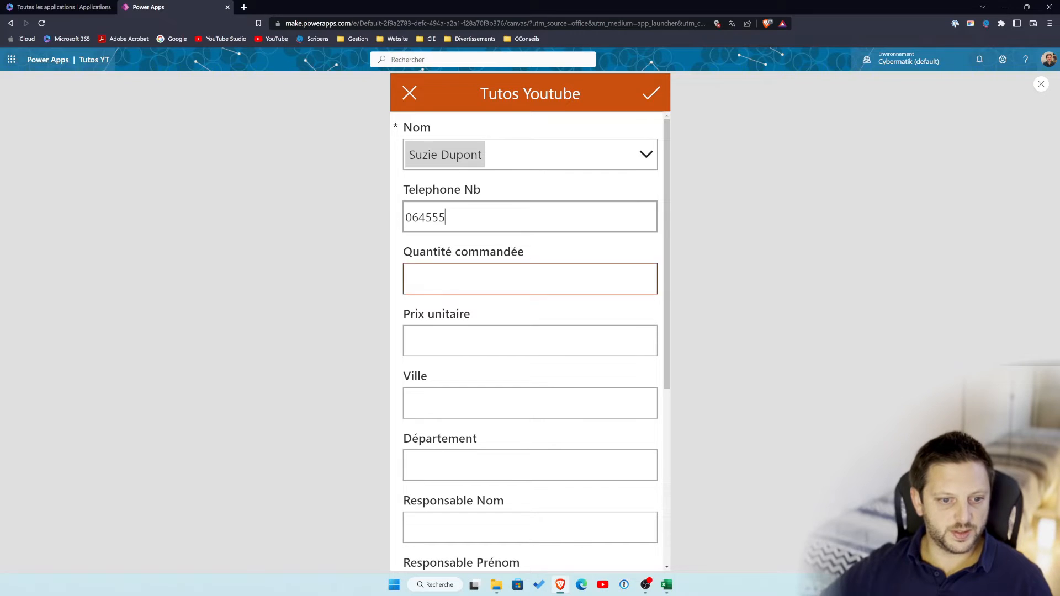
key(Tab)
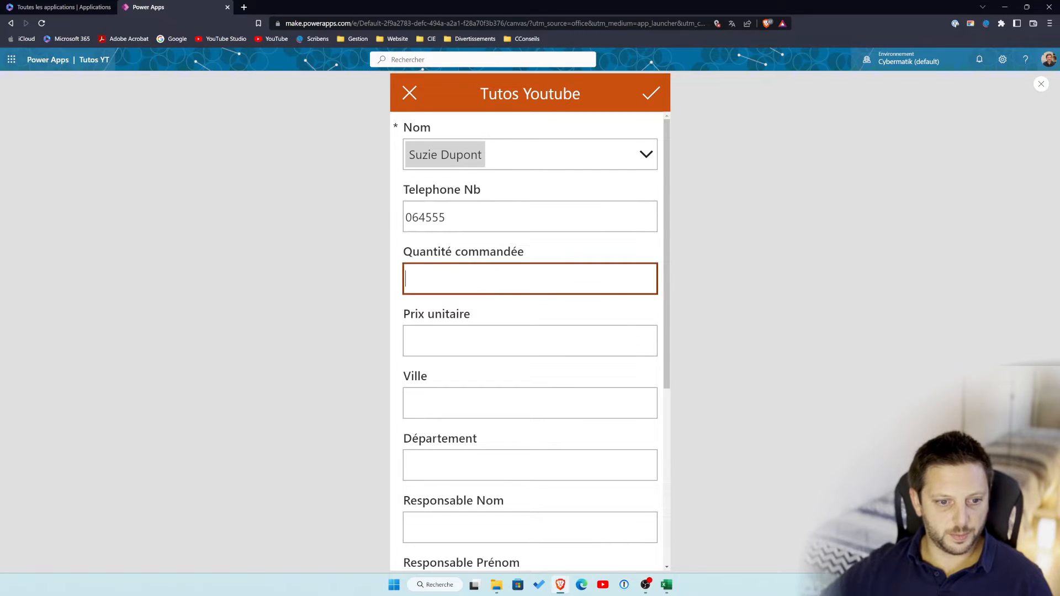
text(2000)
click(462, 332)
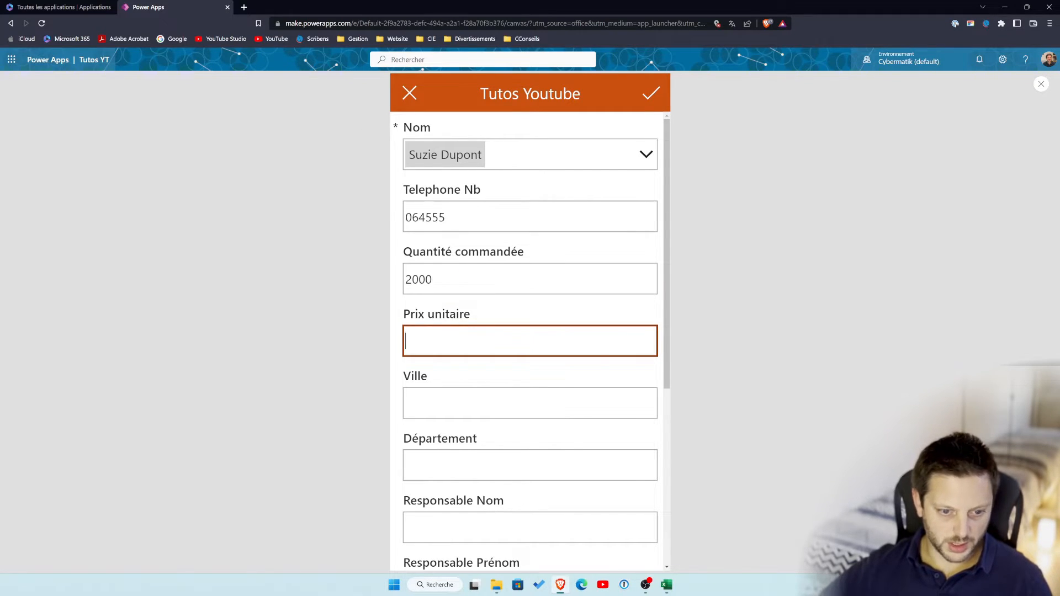
text(2)
Enter Bordeaux as the Ville and Gironde as the Département of the new record
click(639, 403)
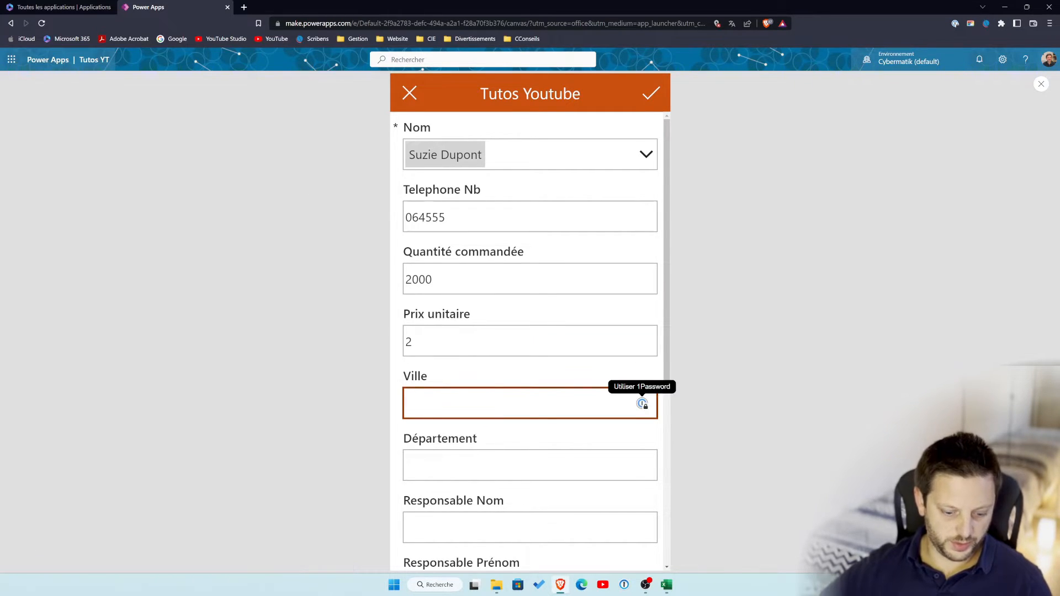
text(Bord)
text(eaux)
key(BackSpace)
key(BackSpace)
key(BackSpace)
key(BackSpace)
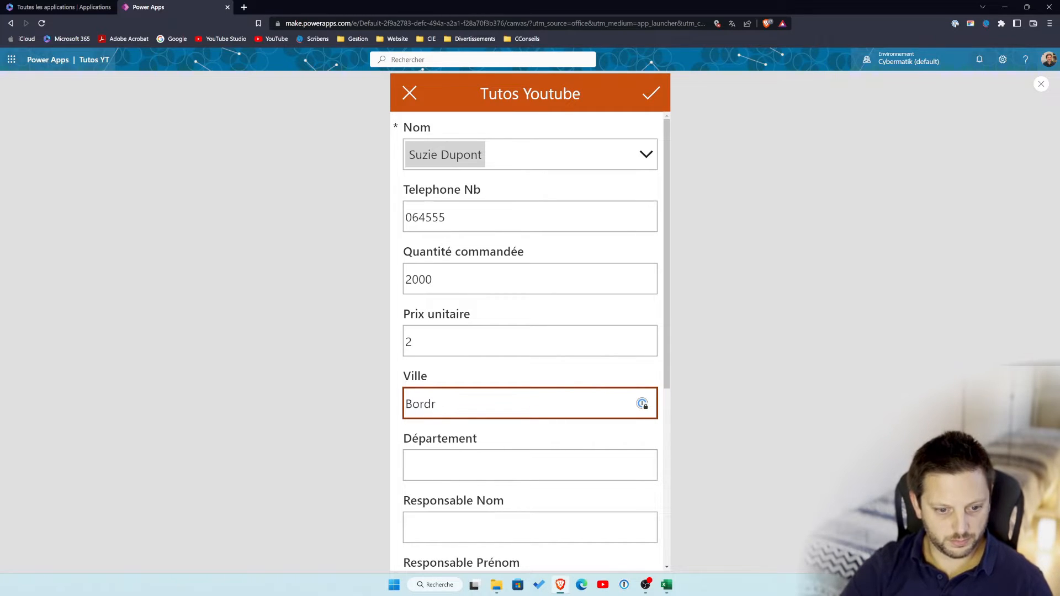
text(eaux)
key(Tab)
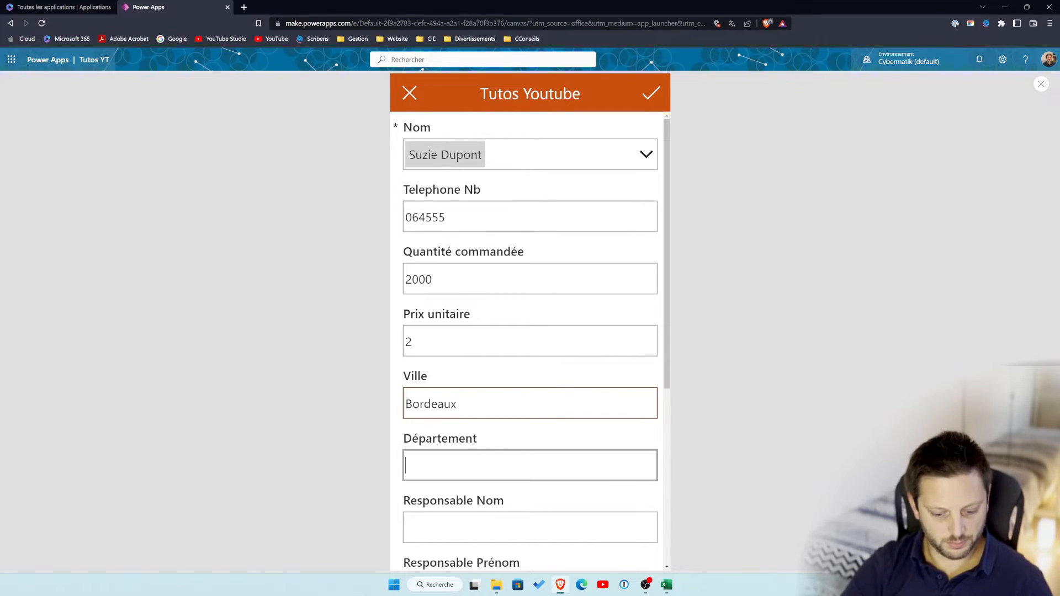
text(Gironde)
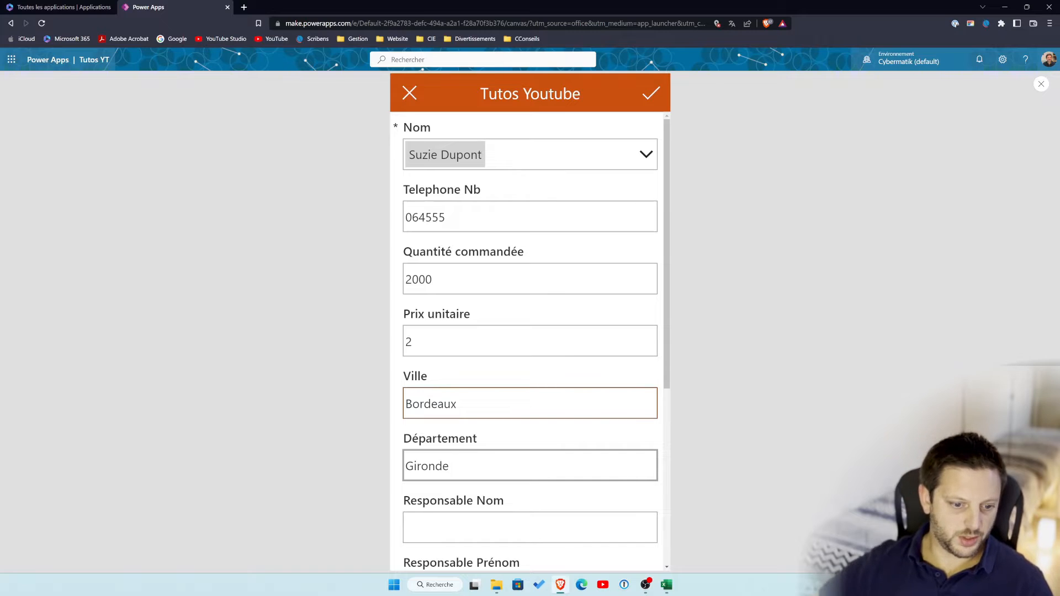
Fill in the responsible person's name fields by picking the Senior Tool Designer from the Responsables list
key(Tab)
click(440, 438)
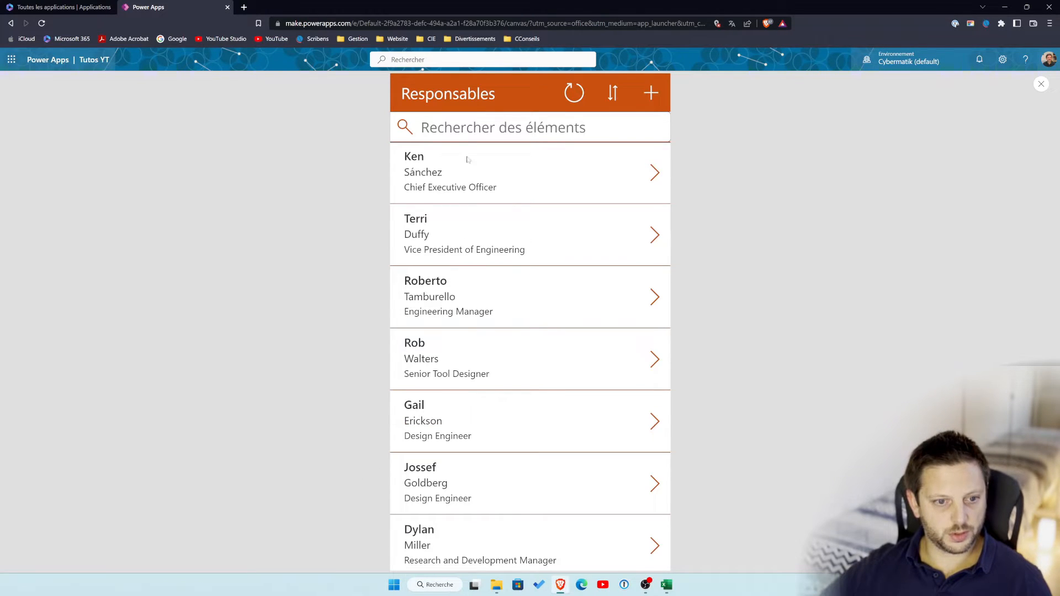
click(461, 130)
click(443, 352)
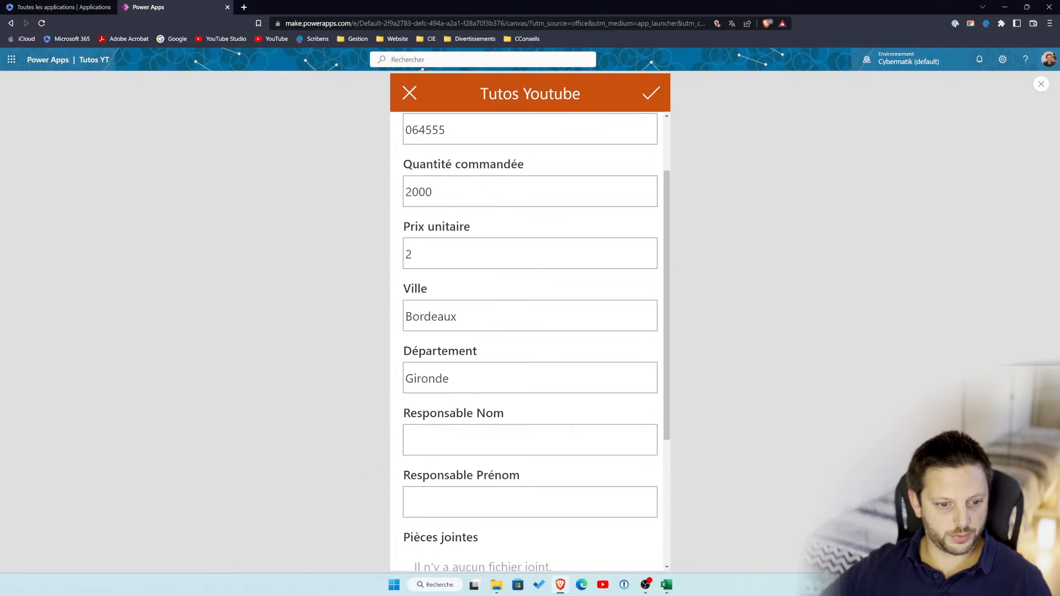
Review the completed form from Nom to Pièces jointes, submit the new record and close the preview
scroll(581, 385, down, 3)
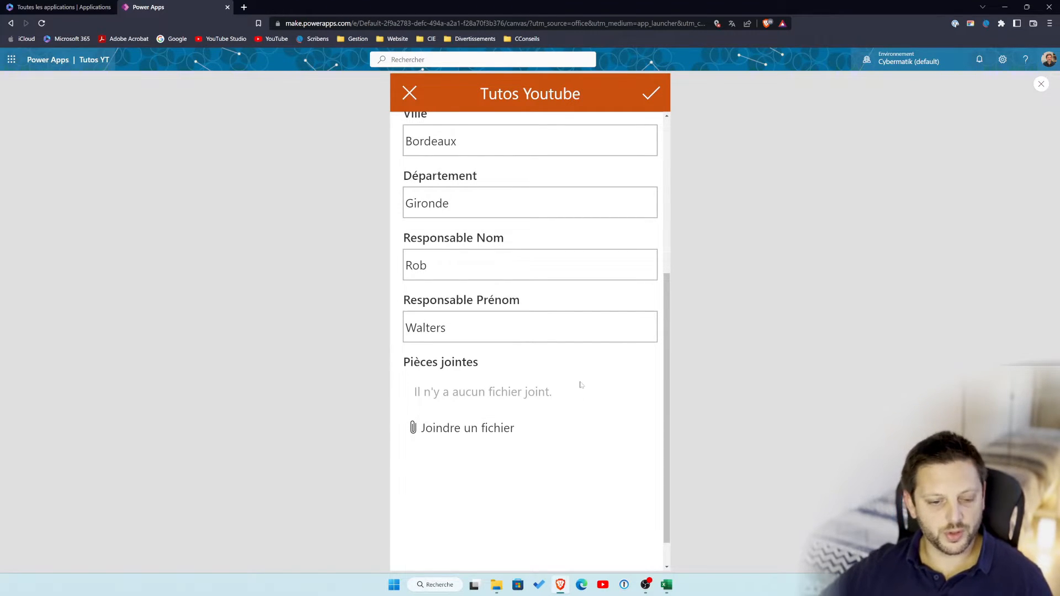
scroll(531, 342, up, 5)
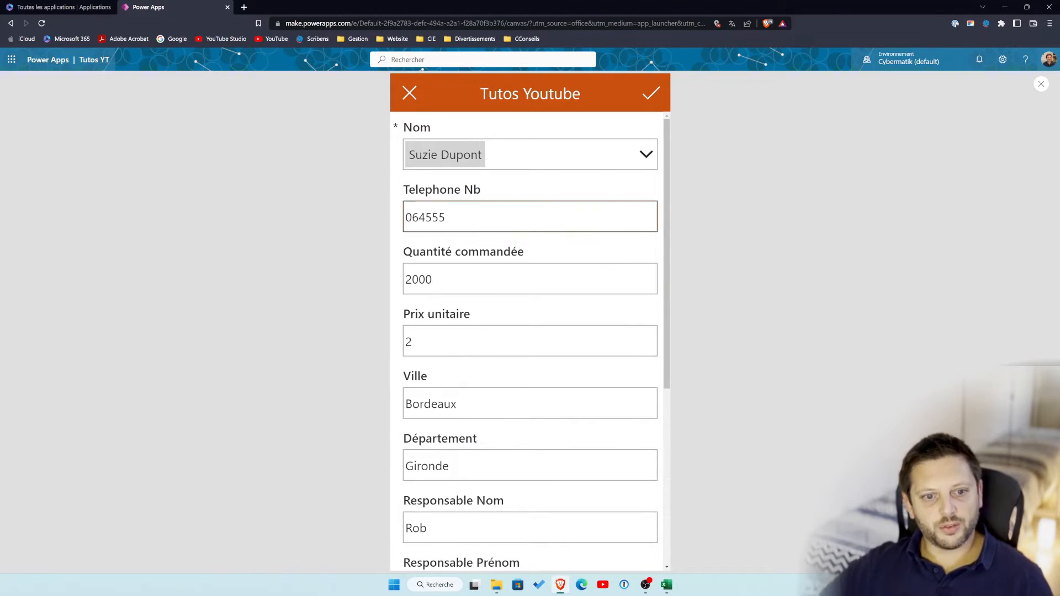
scroll(529, 353, down, 5)
scroll(528, 355, up, 5)
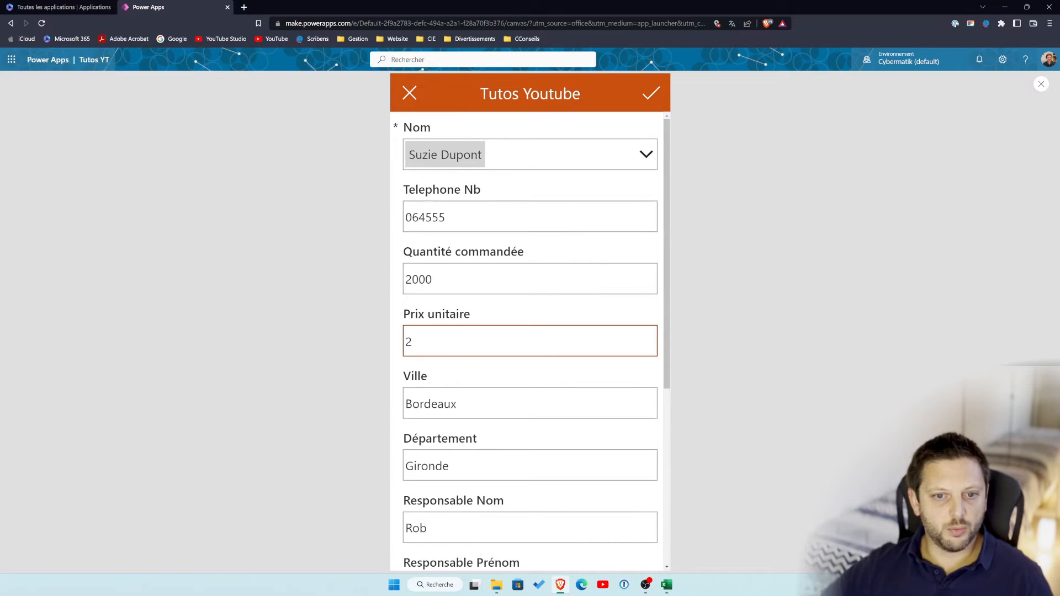
click(662, 98)
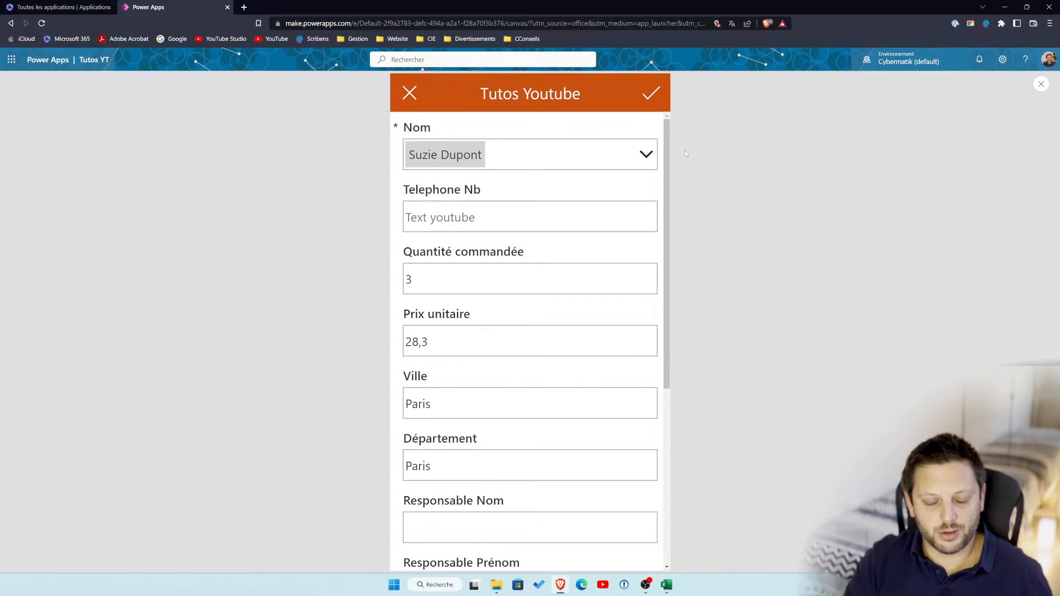
click(1042, 86)
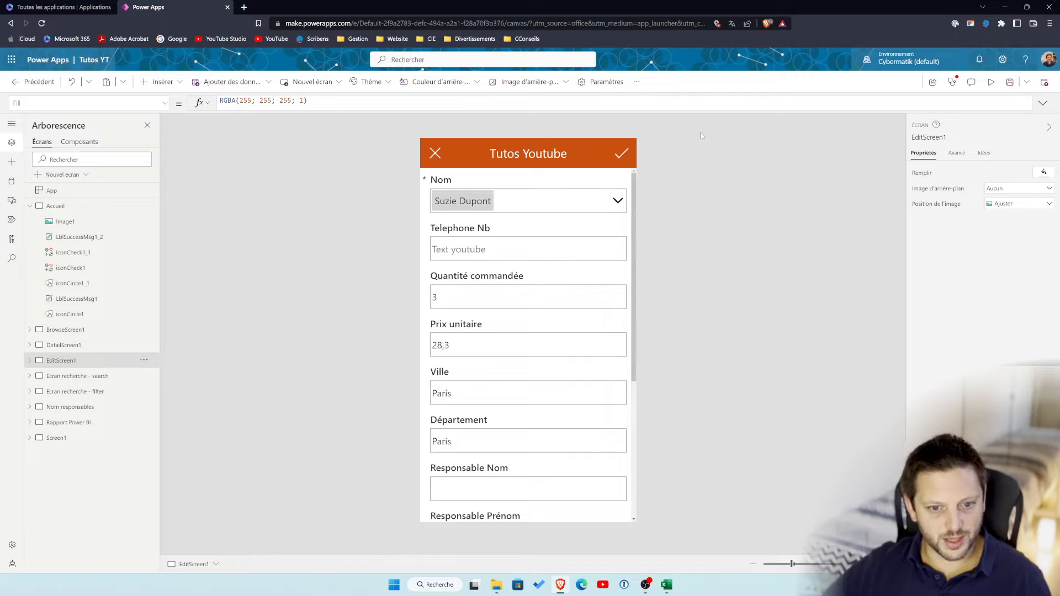
Examine the OnSelect formula of the accept icon on EditScreen1
click(619, 154)
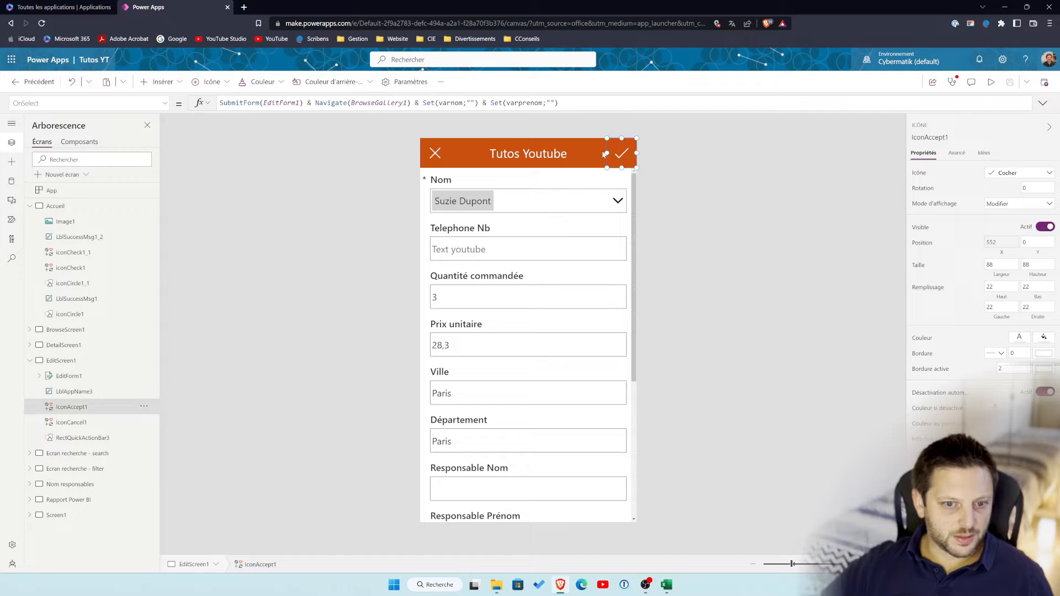
click(668, 165)
click(621, 152)
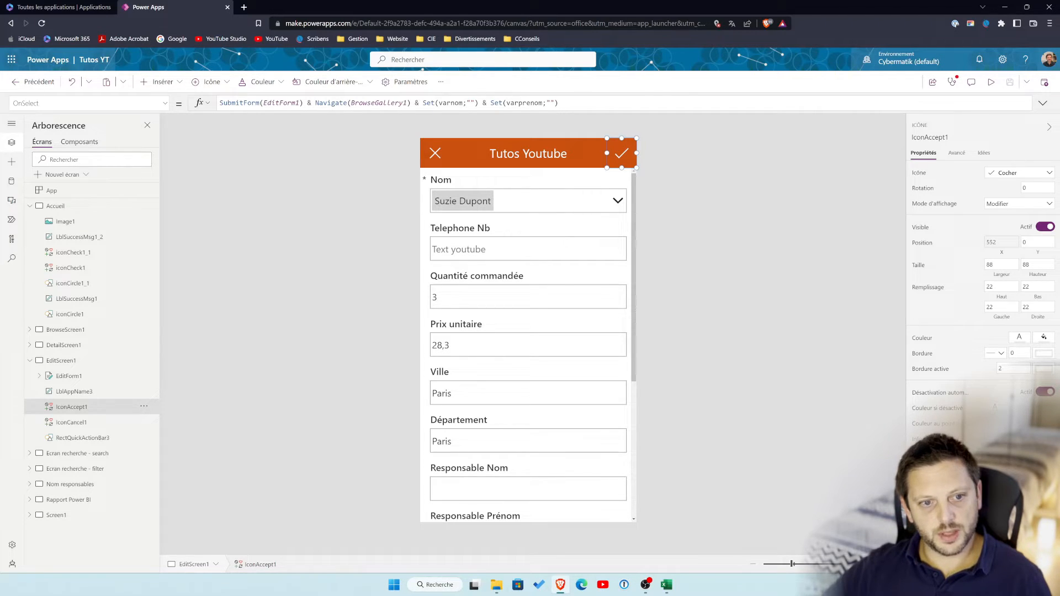
Inspect the OnSuccess formula of EditForm1 on EditScreen1 and compare it with the accept icon's OnSelect formula
click(64, 360)
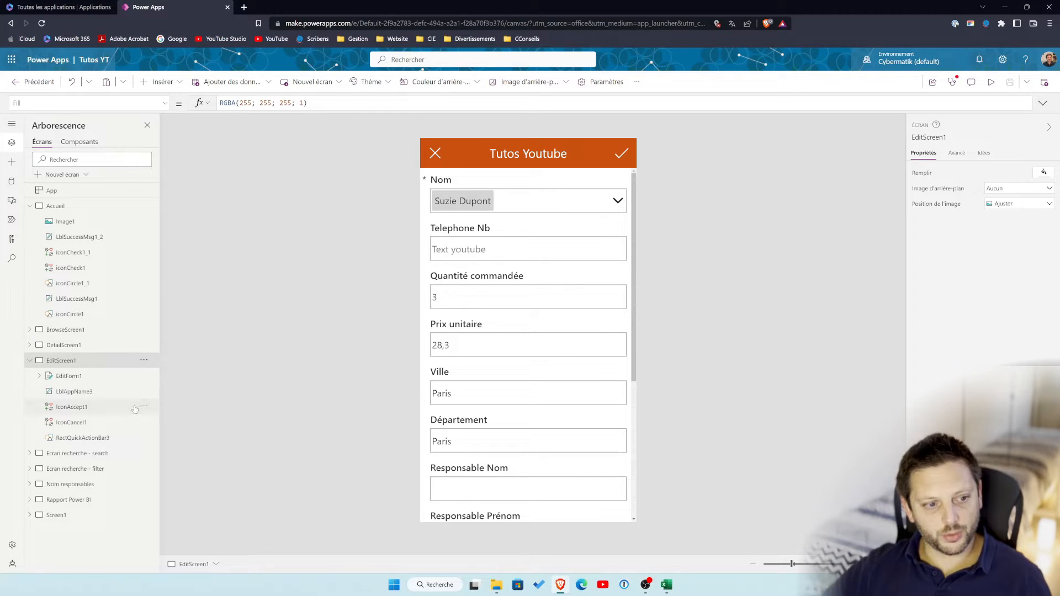
click(69, 376)
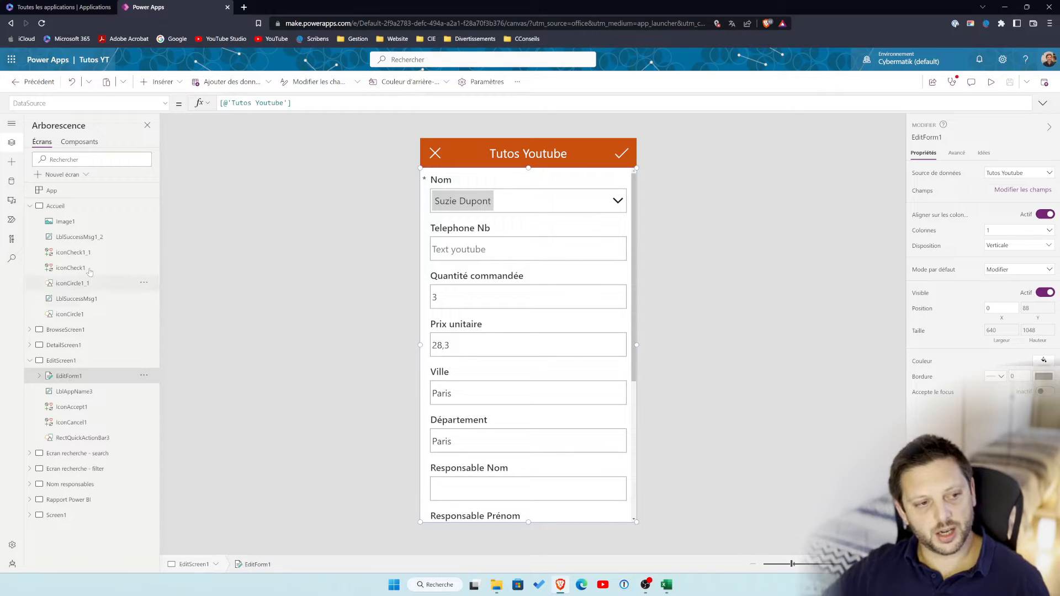
click(164, 104)
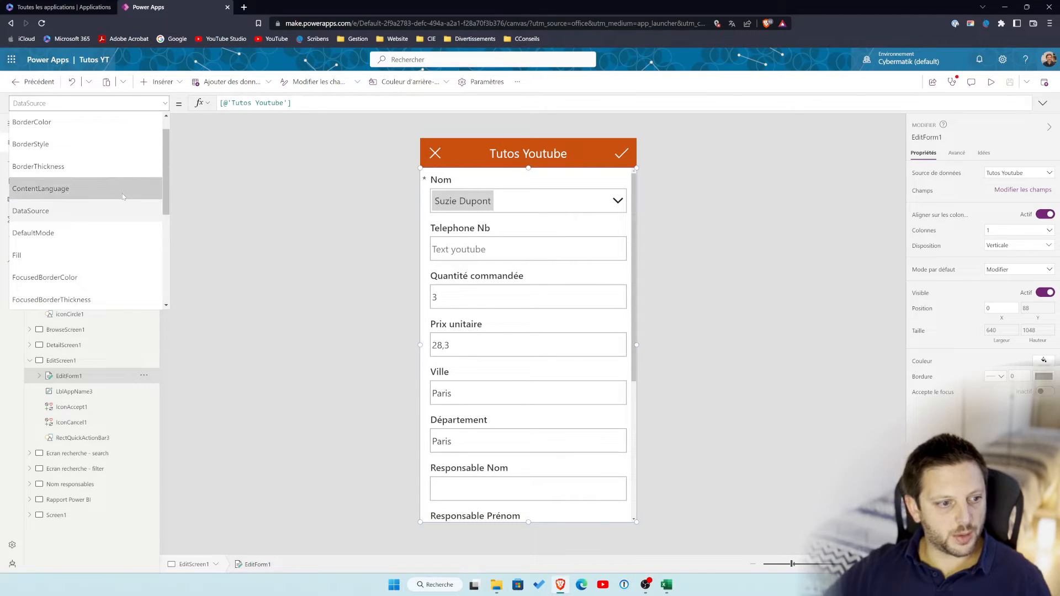
scroll(122, 193, down, 3)
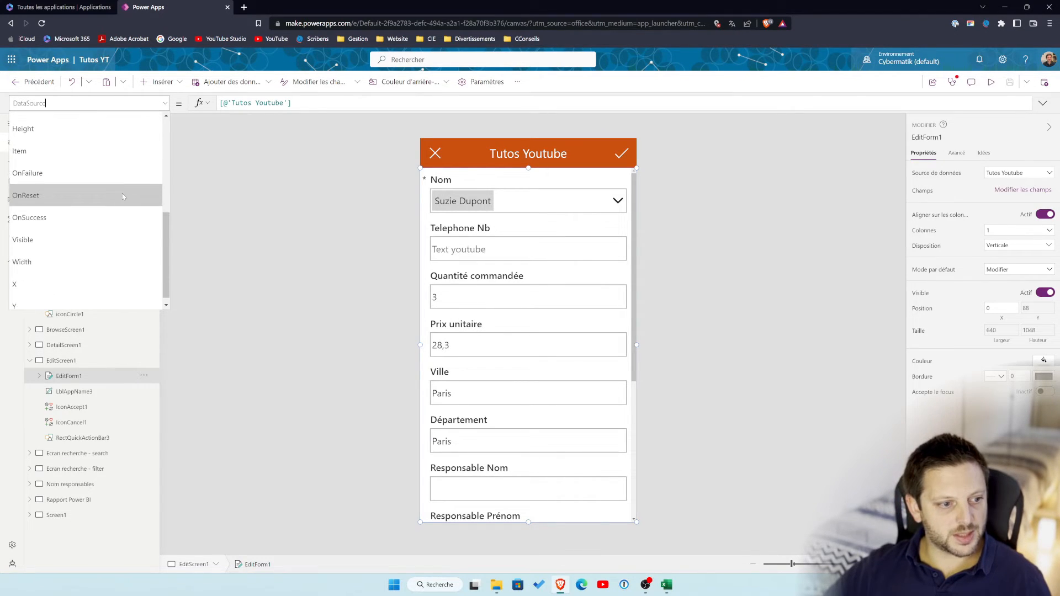
click(78, 221)
click(244, 103)
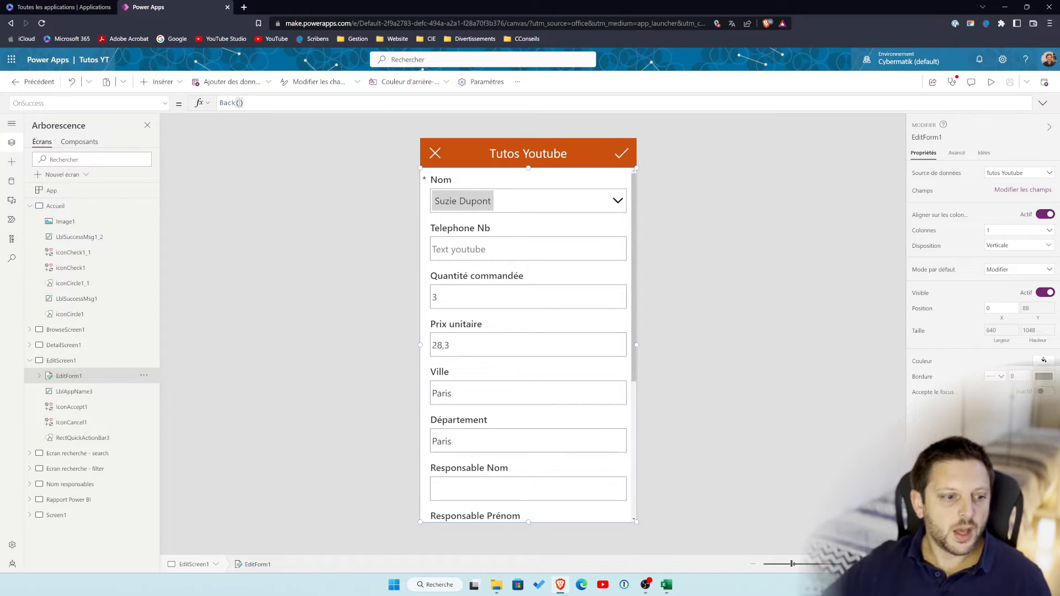
click(87, 365)
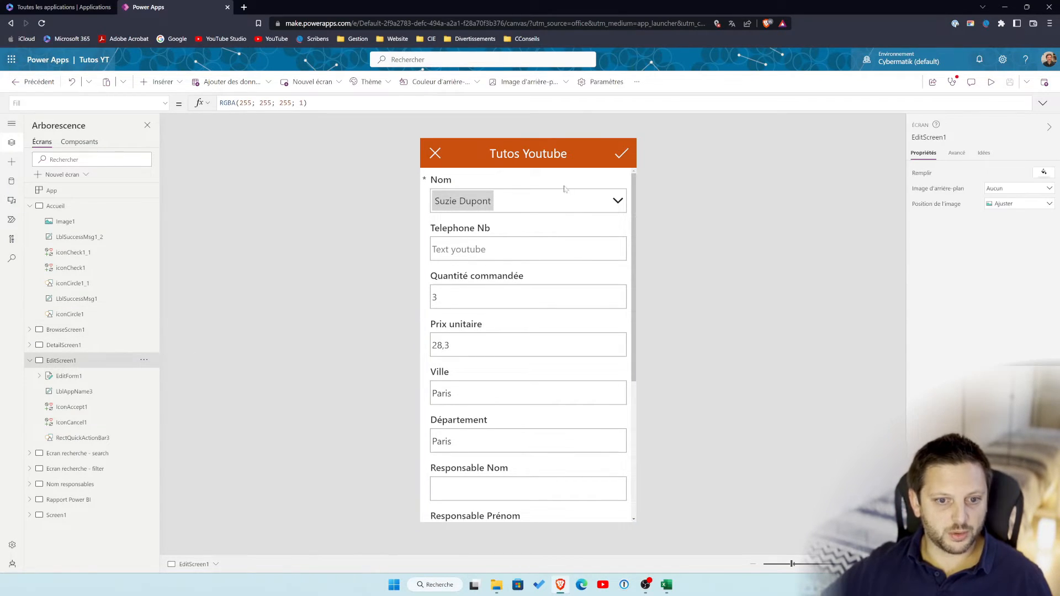
click(623, 154)
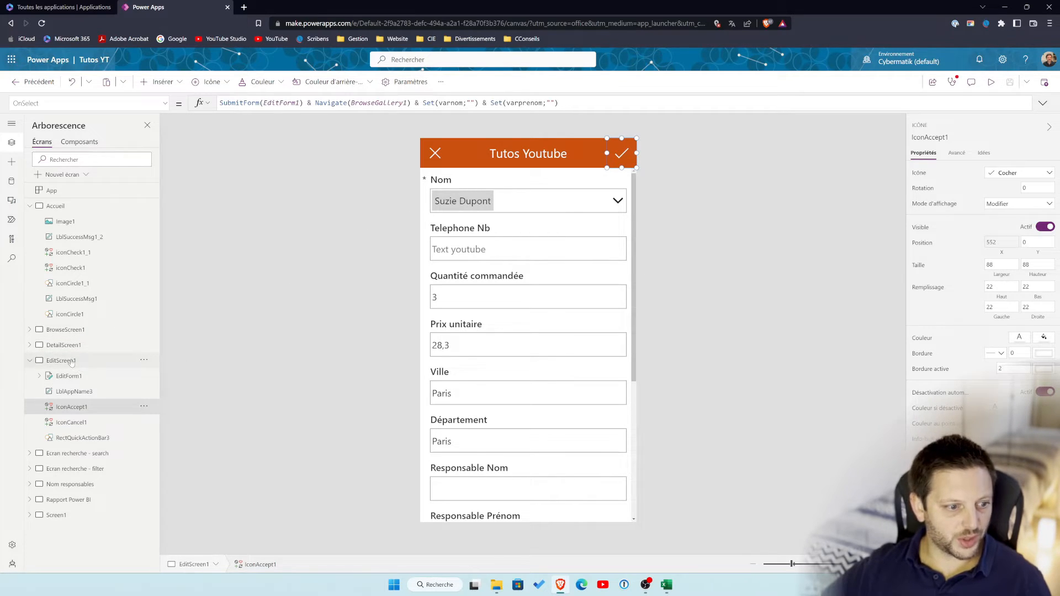
Preview the app from BrowseScreen1, submit the first record from its edit form to test the navigation, and close the preview
click(69, 330)
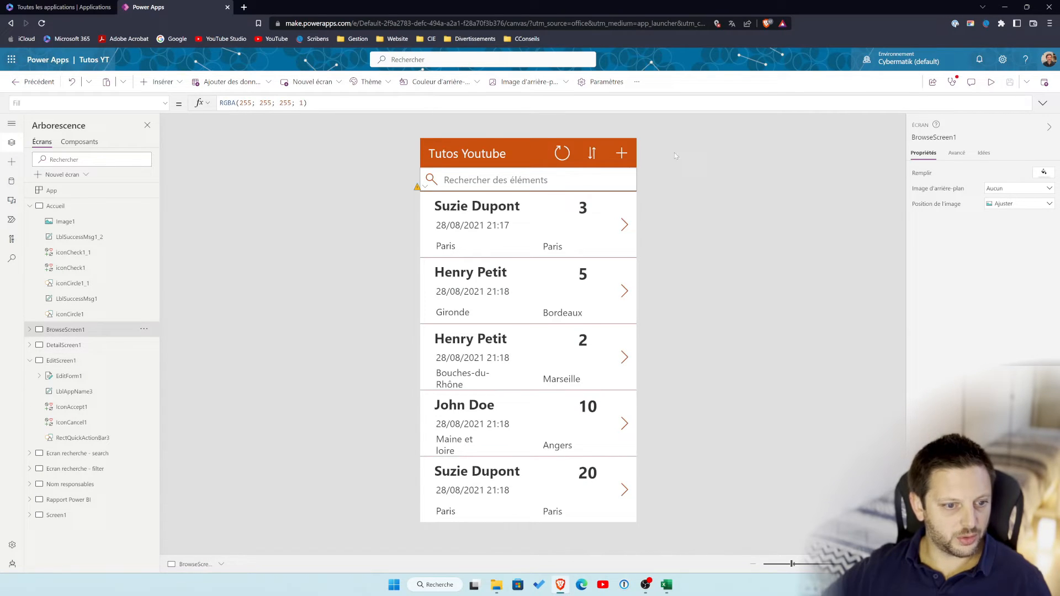
click(992, 81)
click(653, 183)
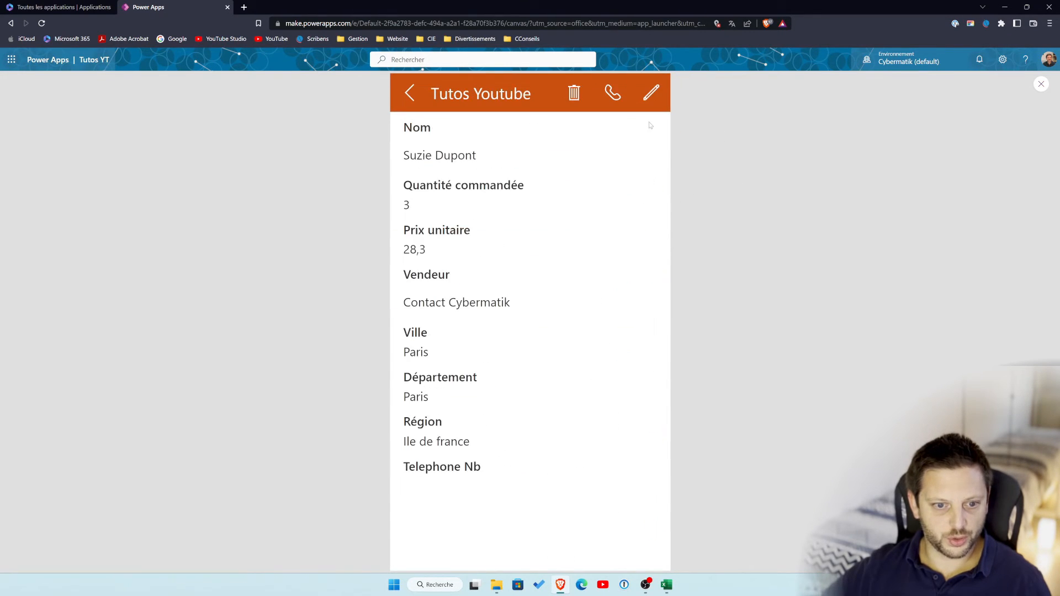
click(651, 94)
click(652, 95)
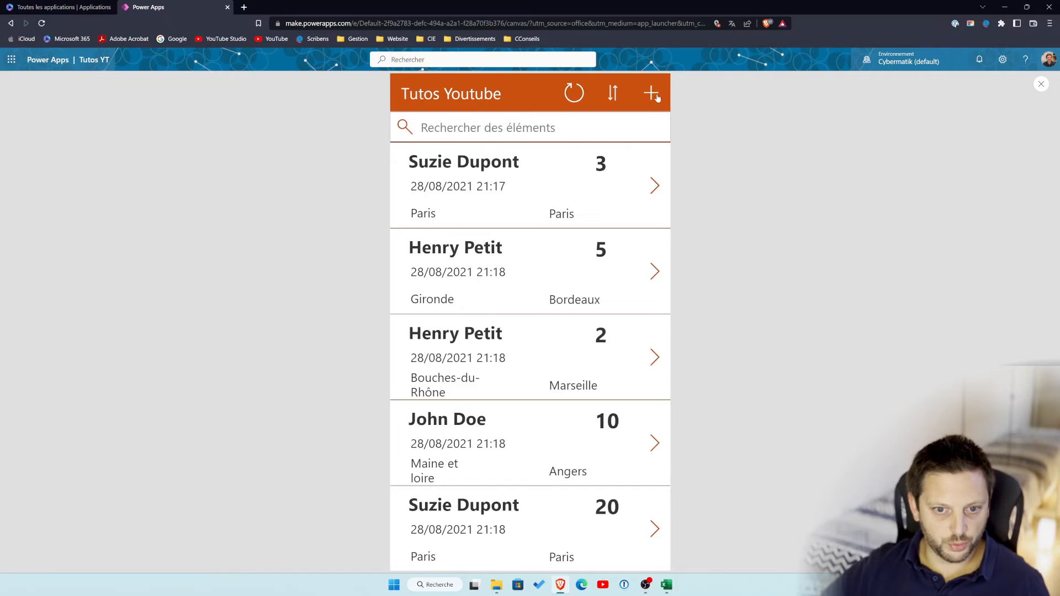
click(652, 185)
click(1041, 84)
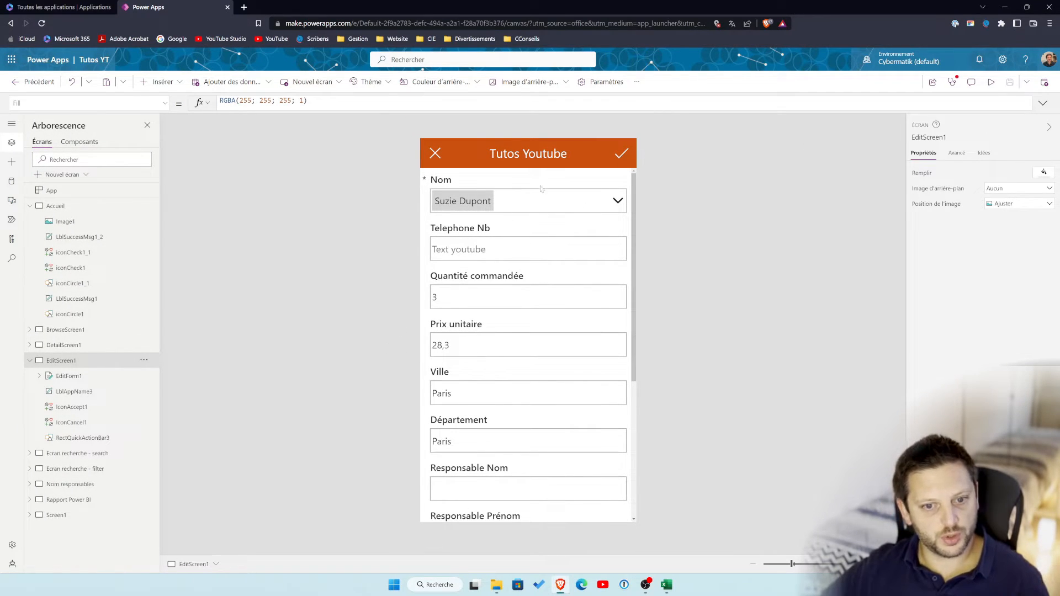
Compare the accept icon's OnSelect formula with EditForm1's OnSuccess formula again and list the form's other properties
click(622, 157)
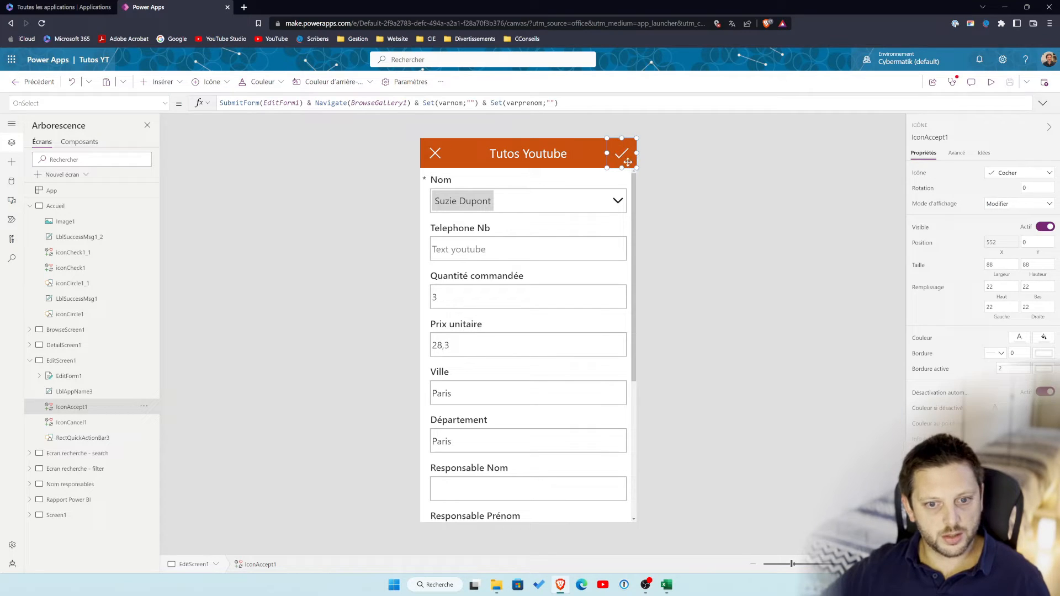
click(69, 376)
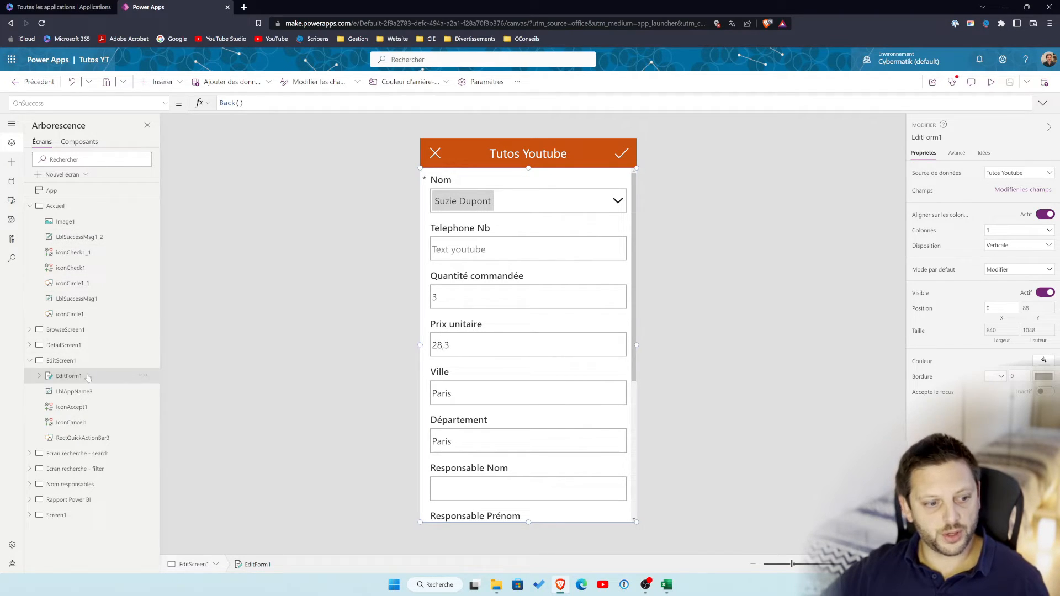
click(165, 104)
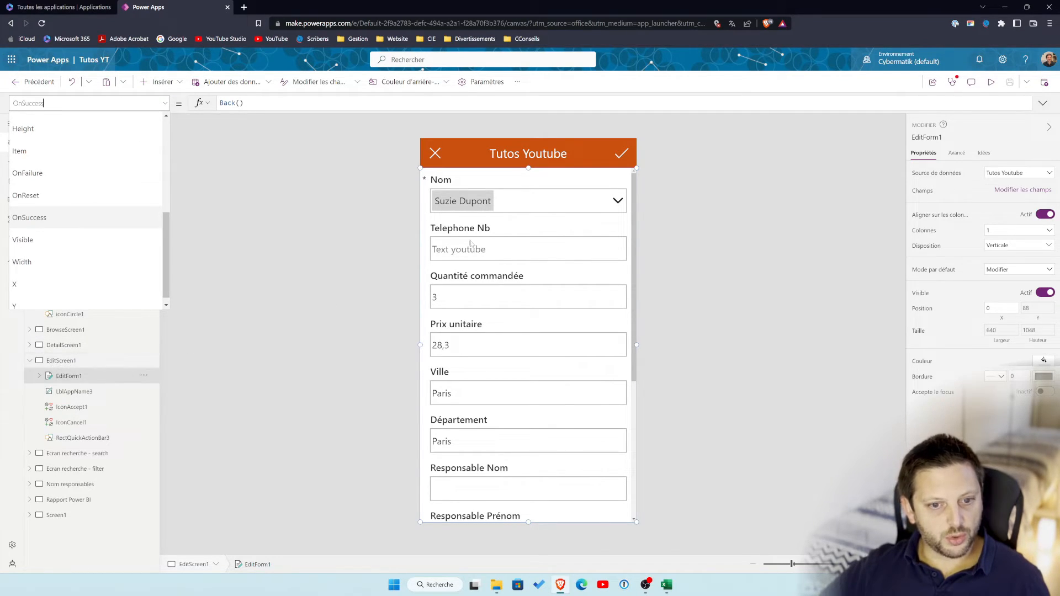
Copy the Navigate and Set calls from the accept icon's OnSelect formula and remove them, keeping only SubmitForm(EditForm1)
click(622, 153)
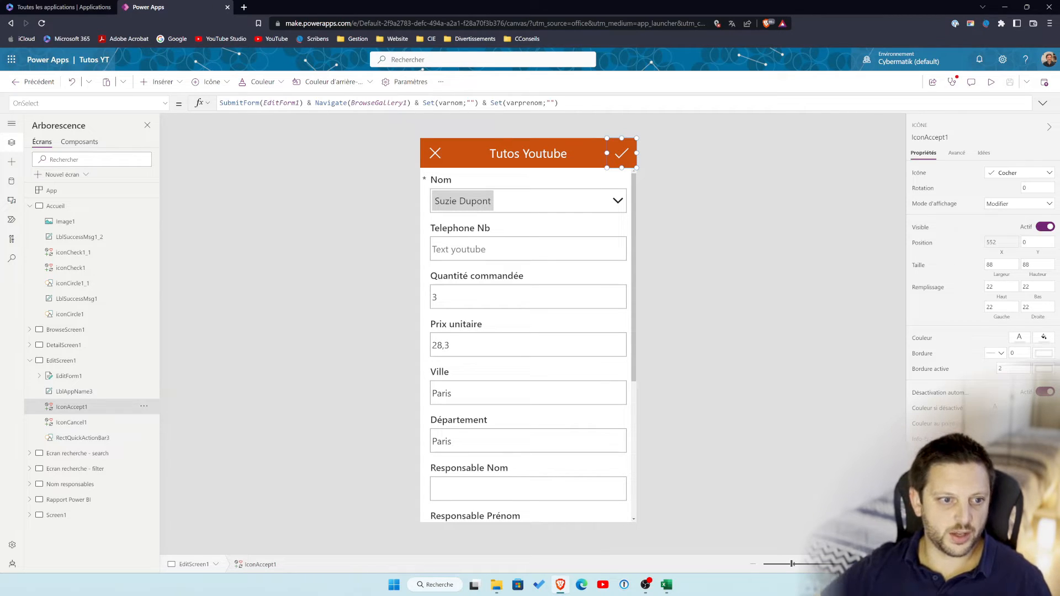
drag(308, 103, 560, 103)
key(ctrl+c)
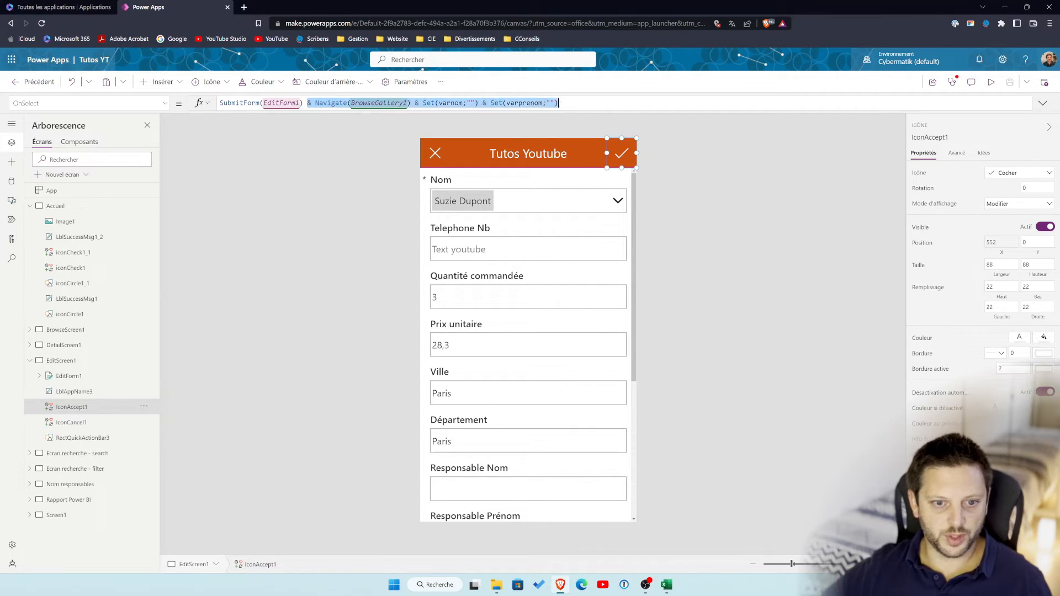
key(BackSpace)
key(BackSpace)
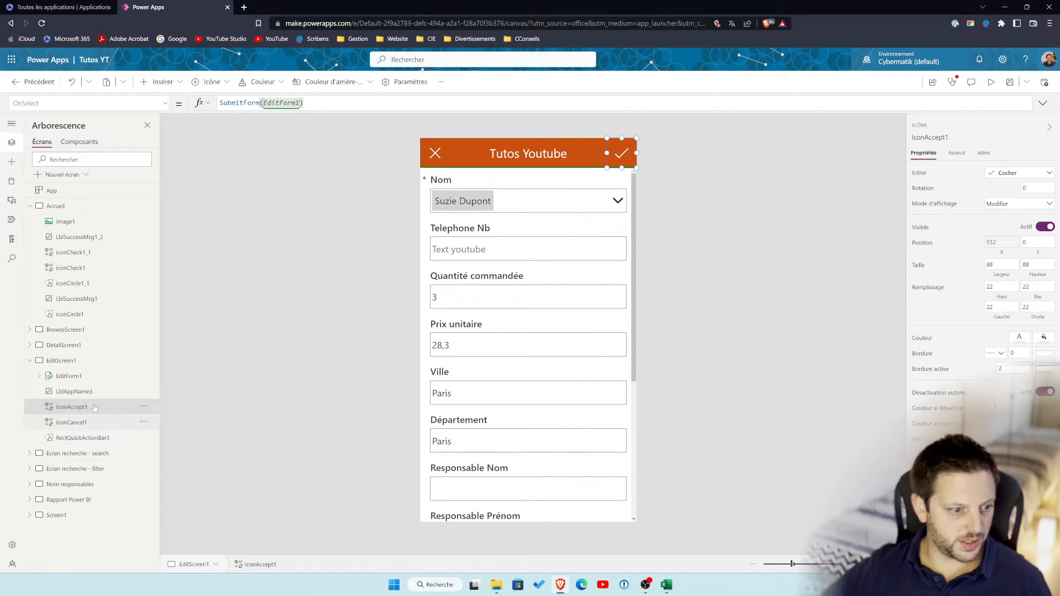
Replace Back() in EditForm1's OnSuccess formula with the copied Navigate and Set calls, without the leading ampersand
click(71, 377)
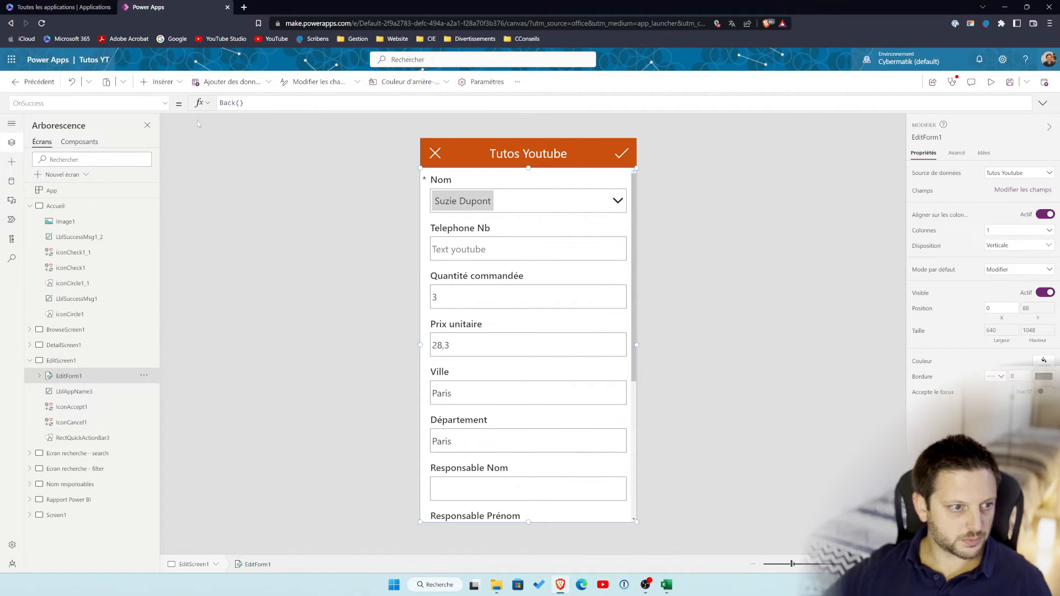
click(241, 102)
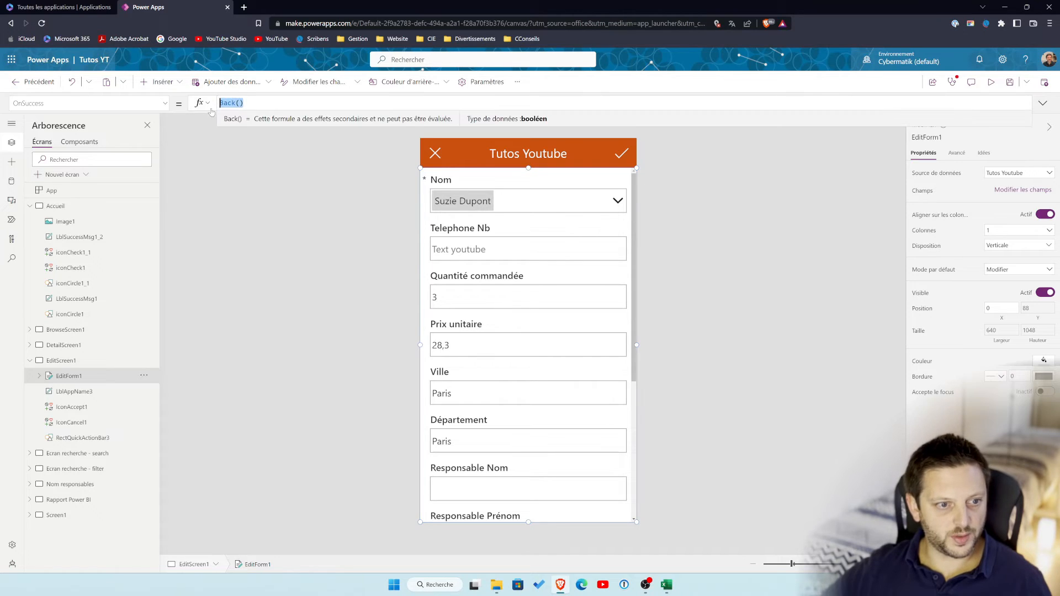
key(ctrl+v)
click(227, 103)
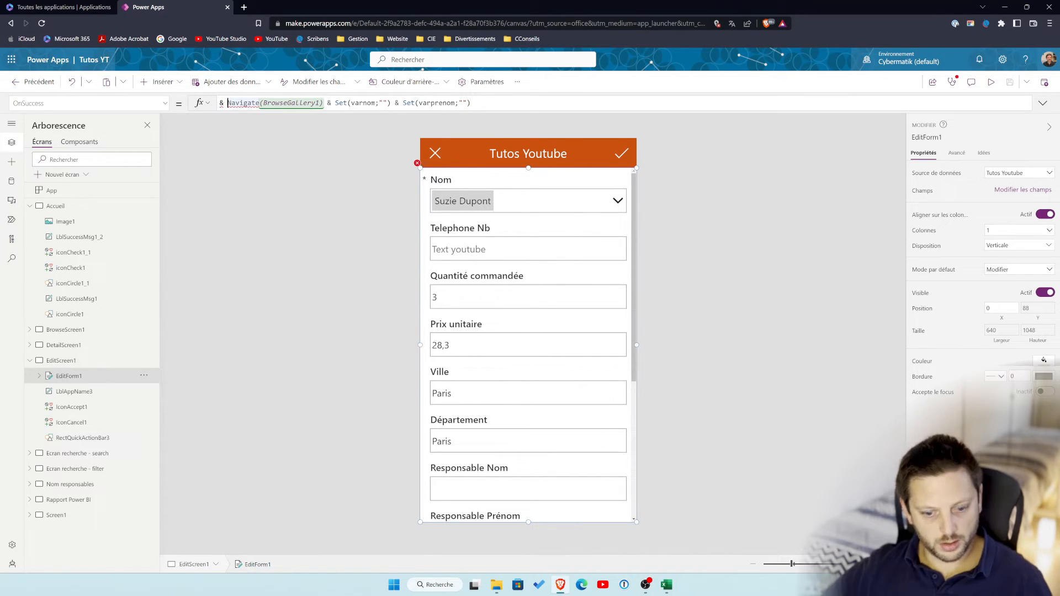
key(BackSpace)
key(BackSpace)
Set the Navigate target in EditForm1's OnSuccess formula to BrowseScreen1
click(256, 103)
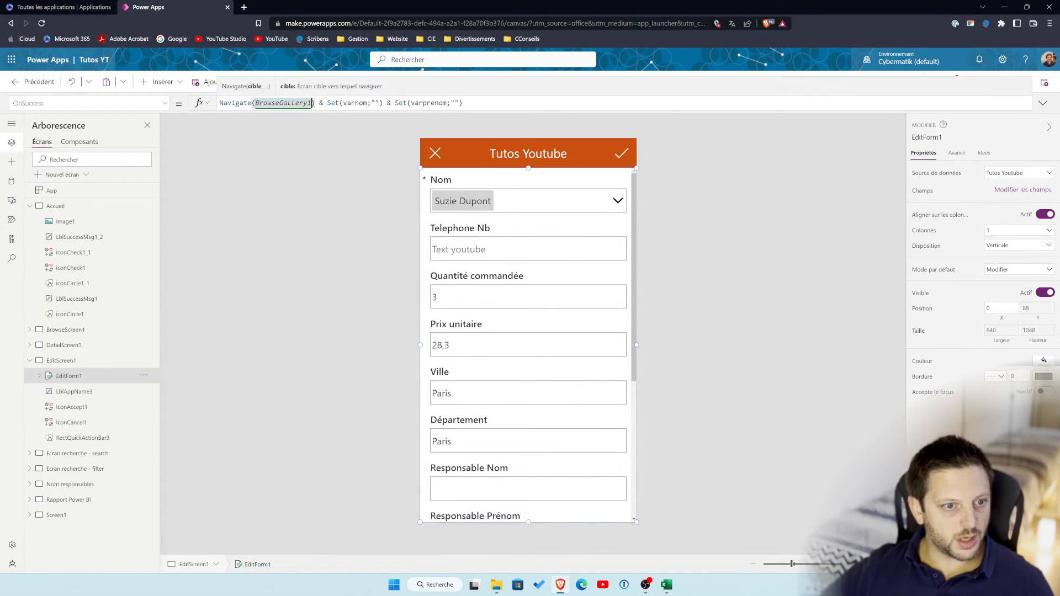
double_click(283, 104)
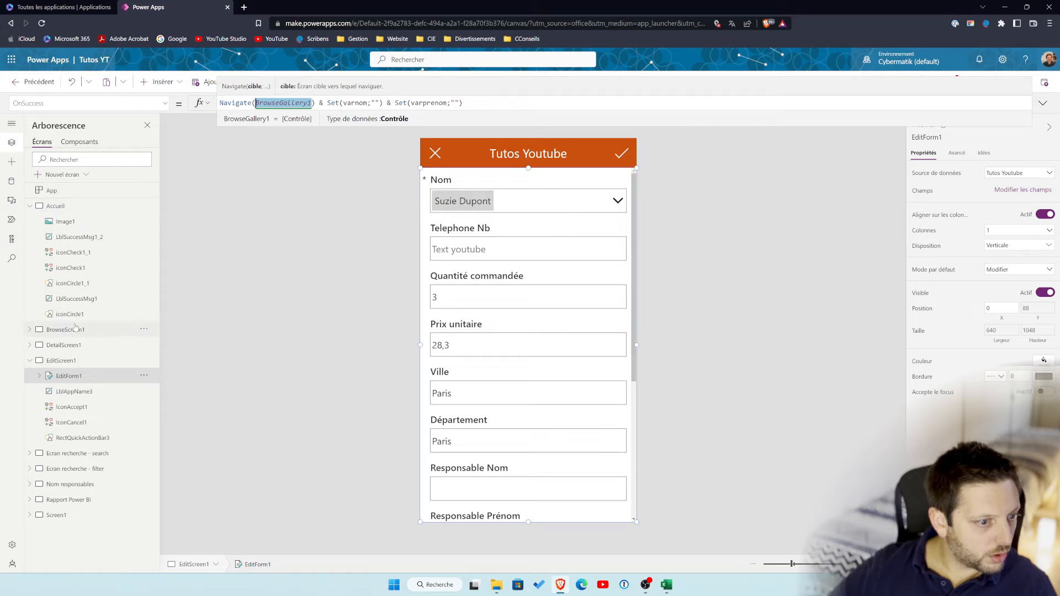
text(brows)
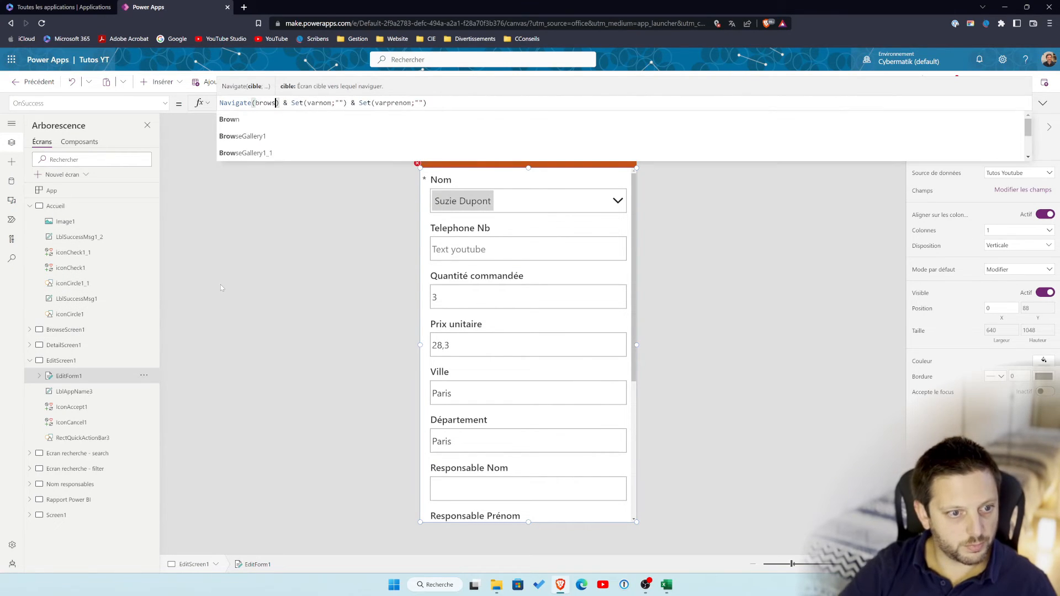
text(escr)
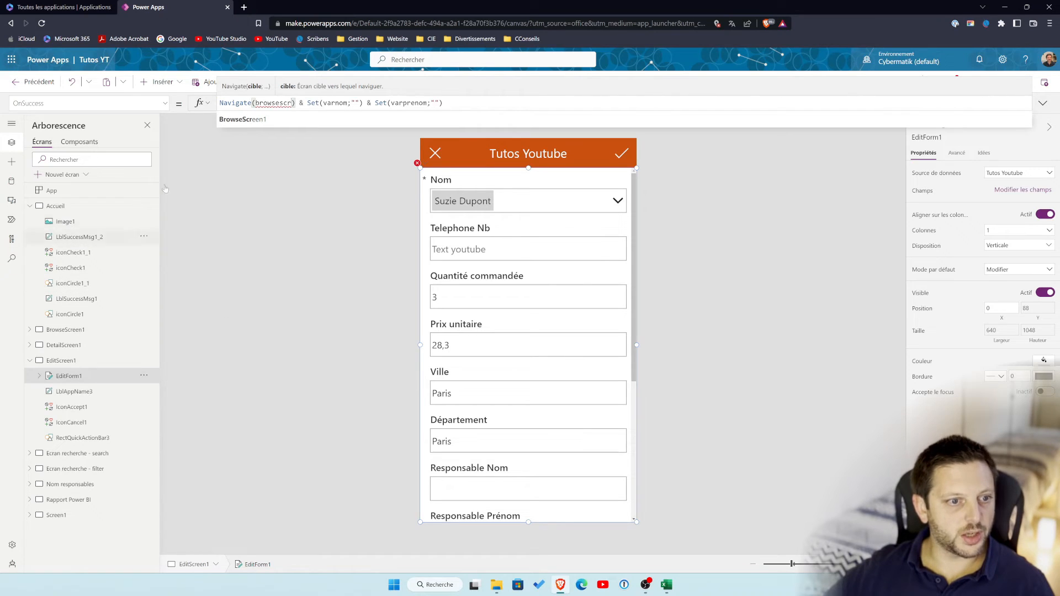
click(255, 119)
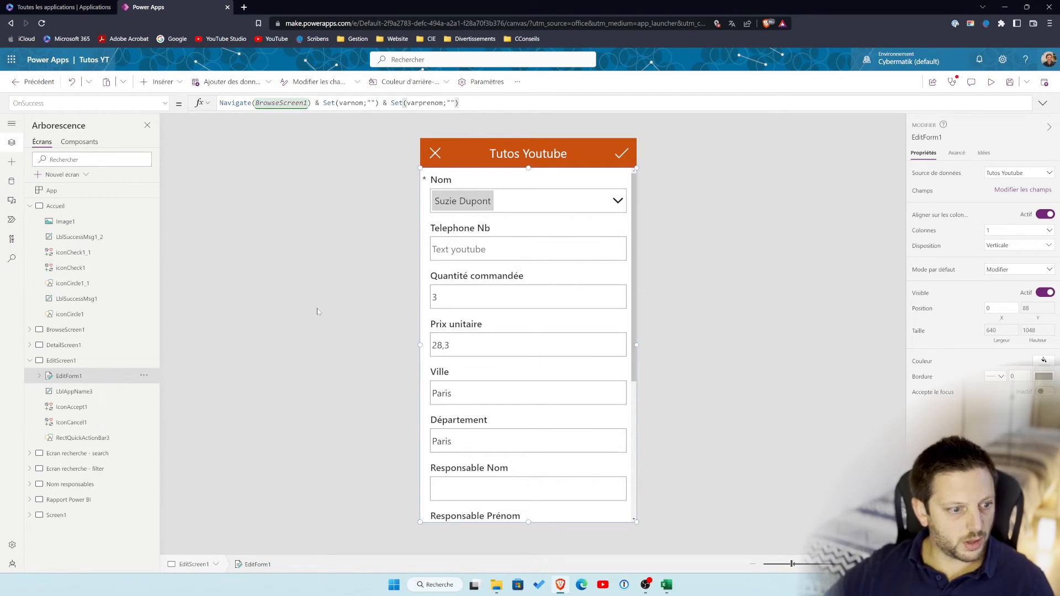
click(353, 308)
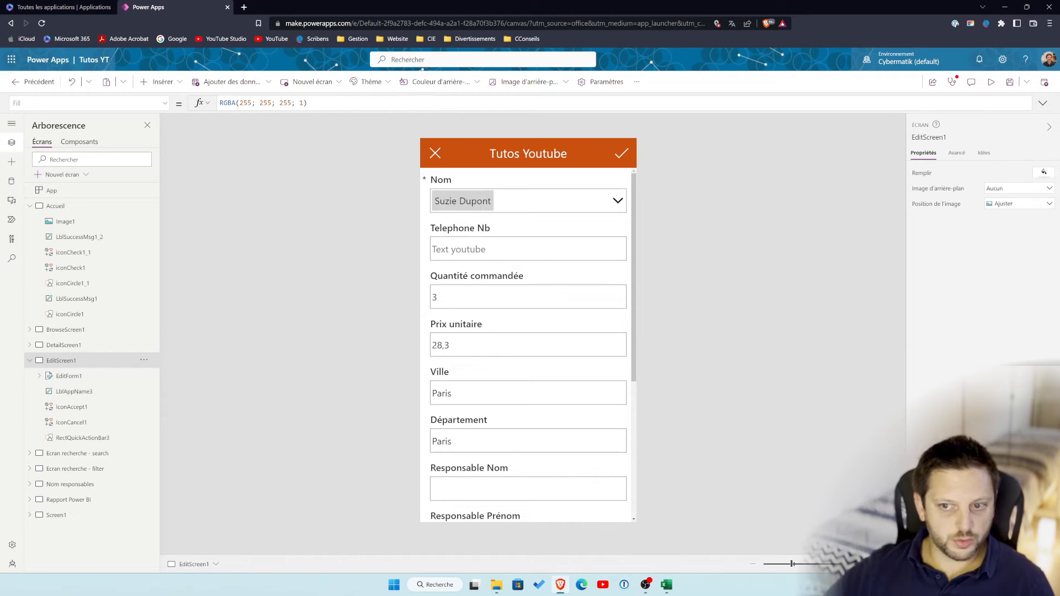
Preview the app from BrowseScreen1, open the first record for editing and enter a phone number in Telephone Nb
click(63, 332)
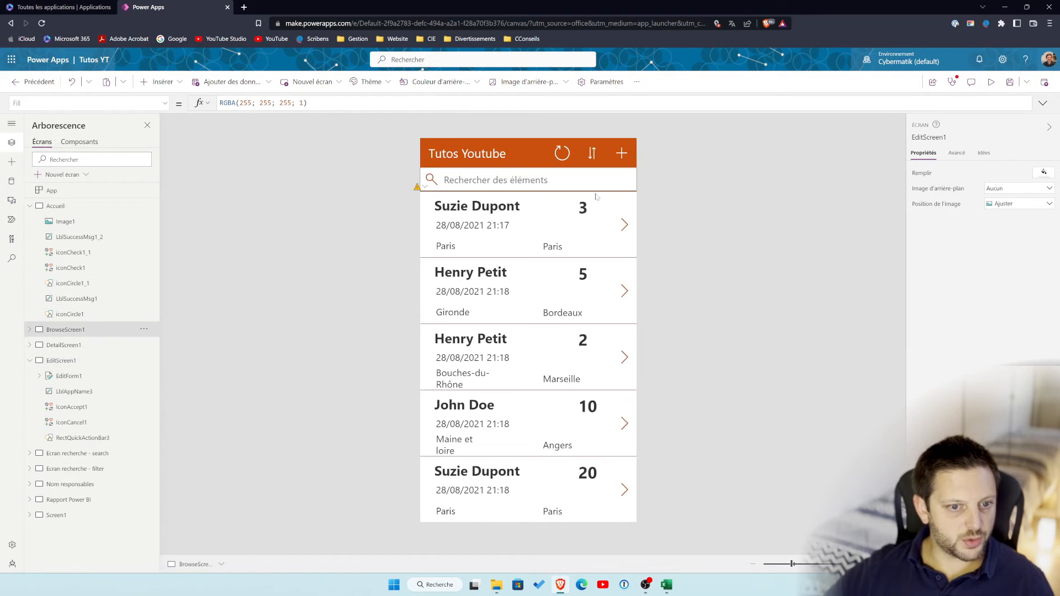
click(991, 82)
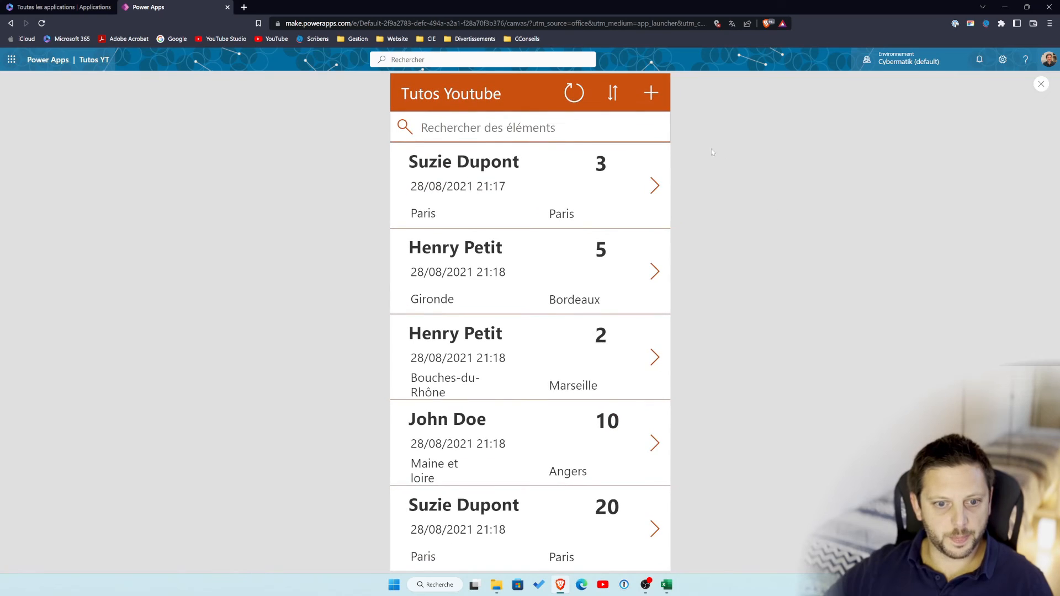
click(655, 185)
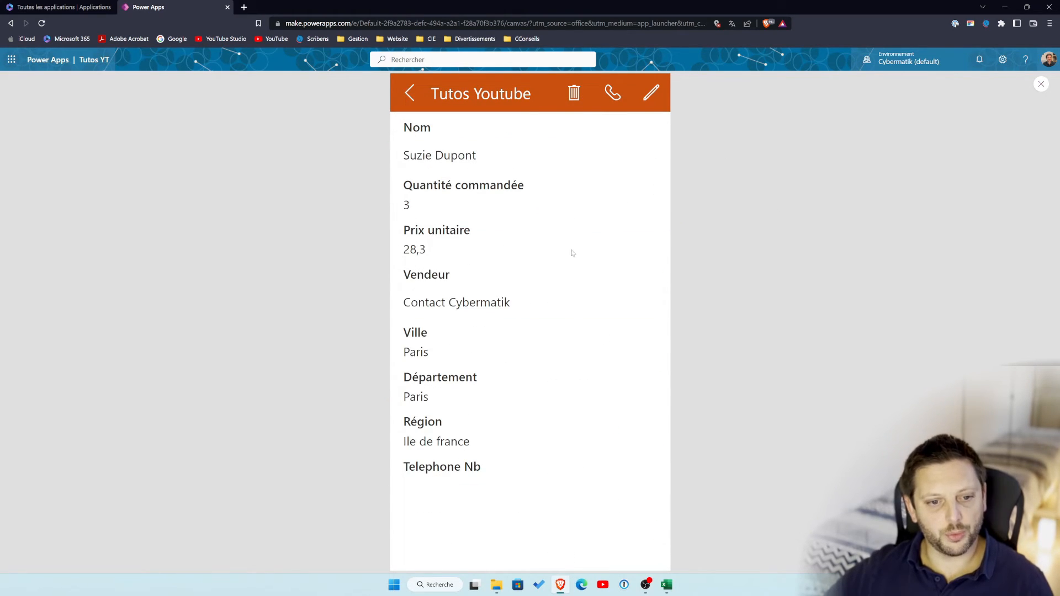
click(651, 93)
click(553, 203)
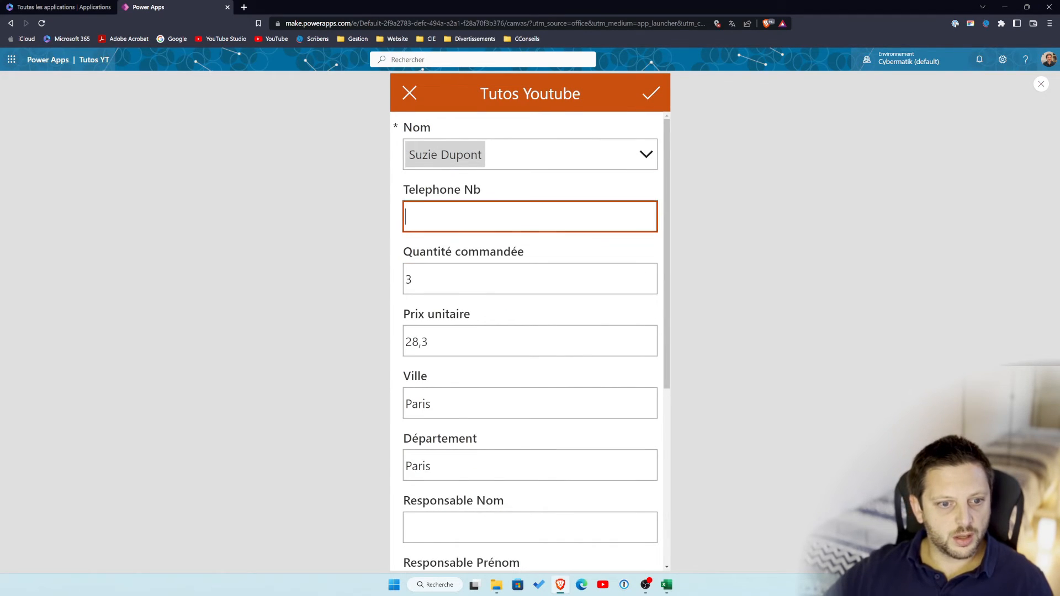
text(0)
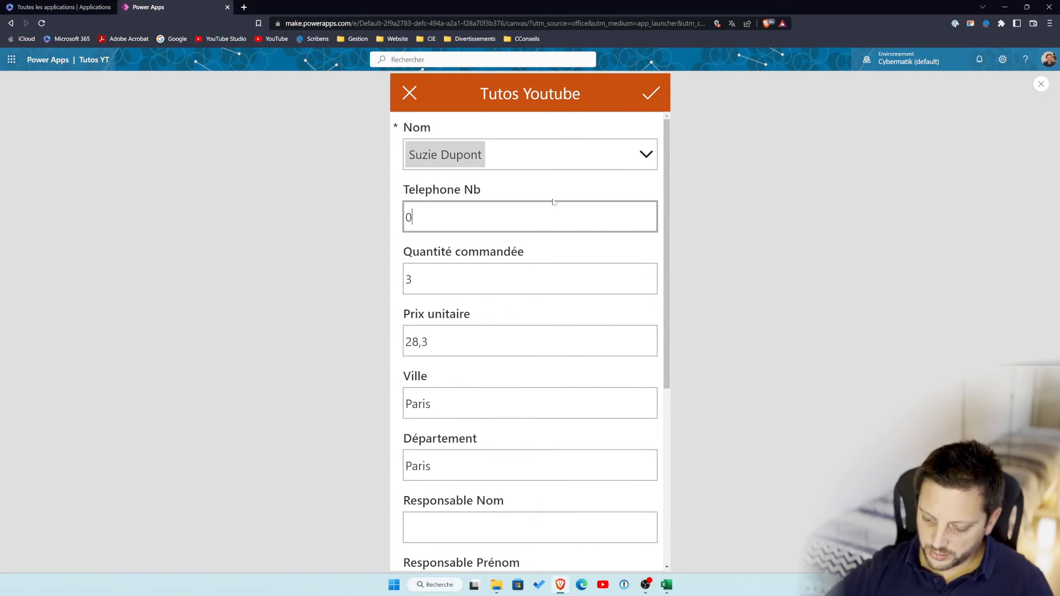
text(64555)
Fill in the first record's Responsable Nom and Responsable Prénom by picking a person from the responsables list
scroll(479, 335, down, 4)
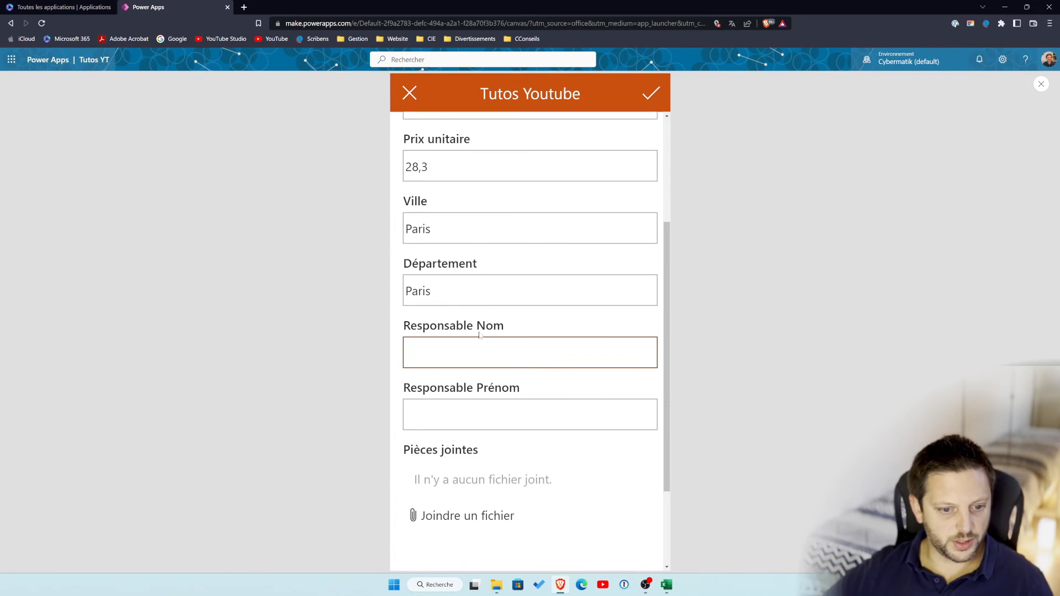
click(476, 353)
click(655, 236)
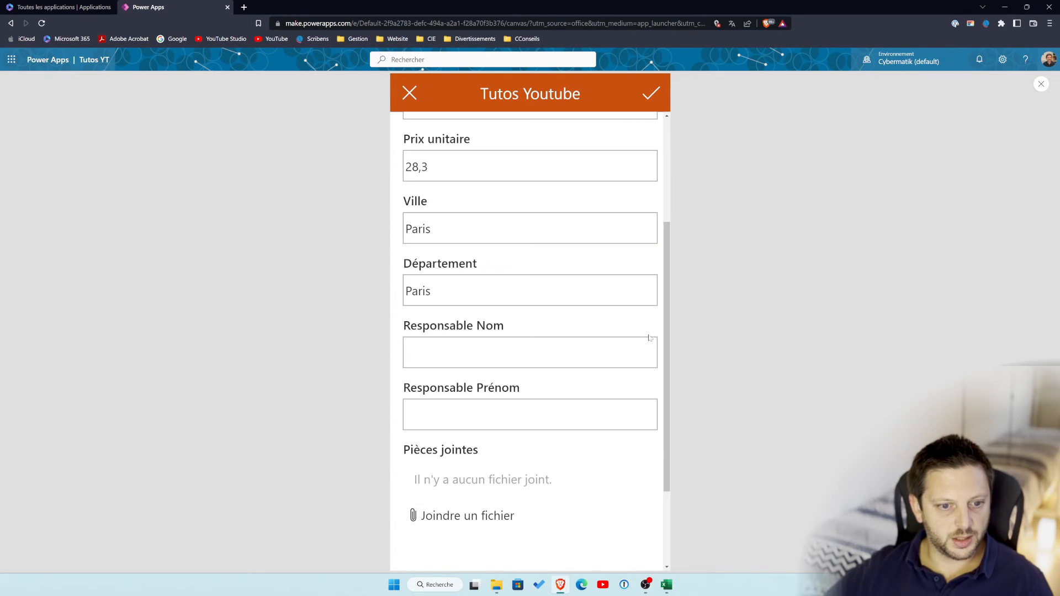
Submit the edited record and close the preview
scroll(573, 455, down, 2)
scroll(574, 458, up, 2)
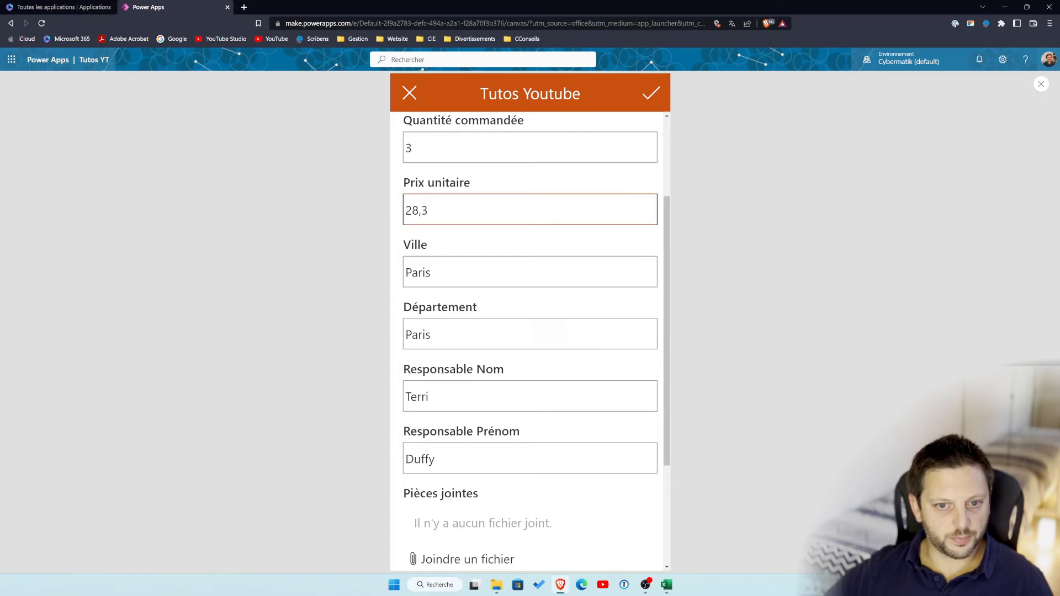
click(652, 95)
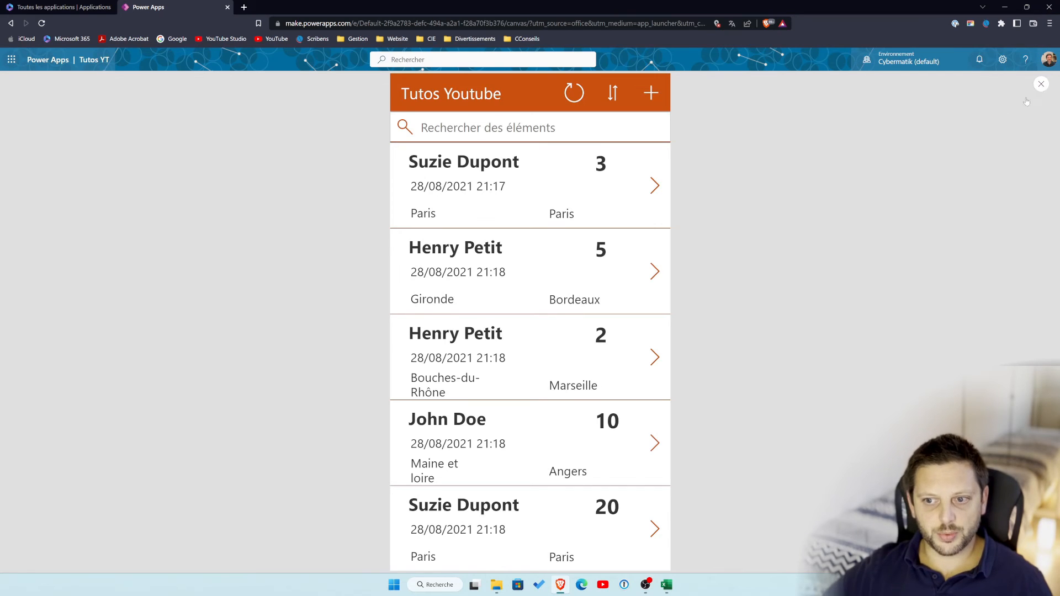
click(1042, 83)
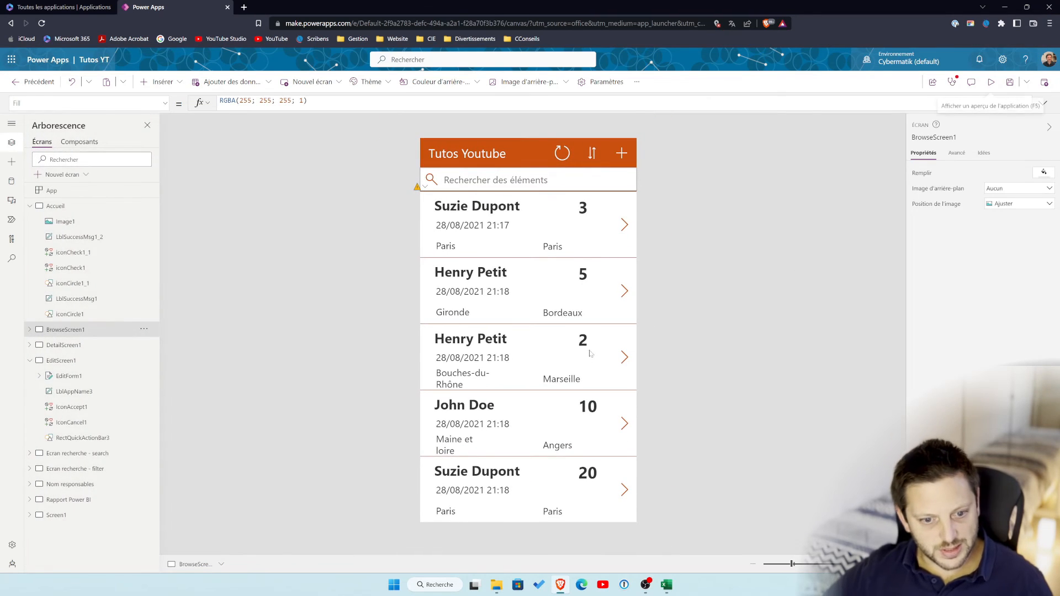
Collapse EditScreen1 in the screen tree and inspect the OnSelect formula of the first gallery item's arrow on BrowseScreen1
click(31, 361)
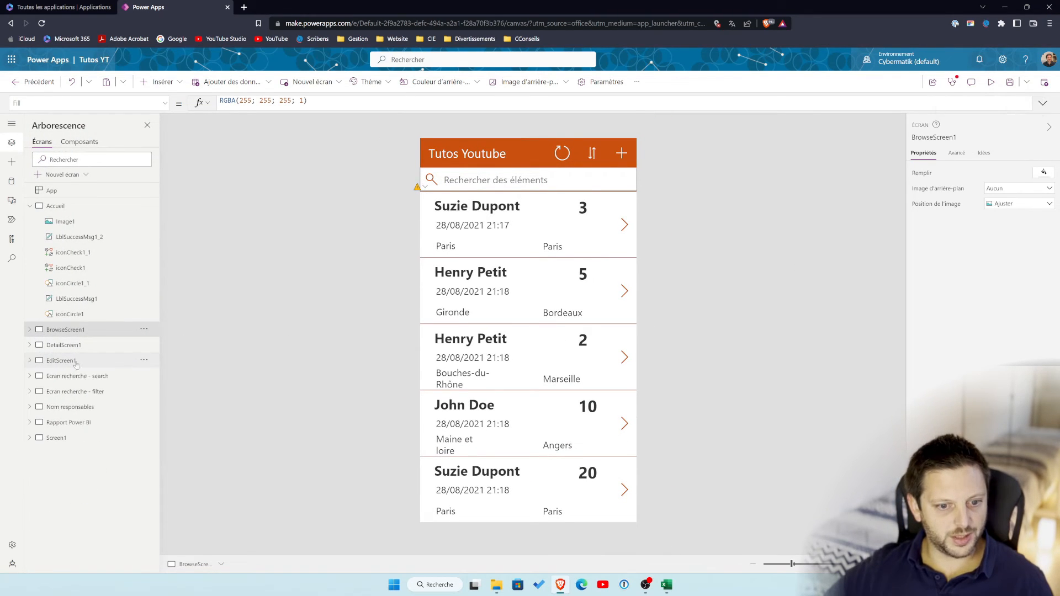
click(626, 227)
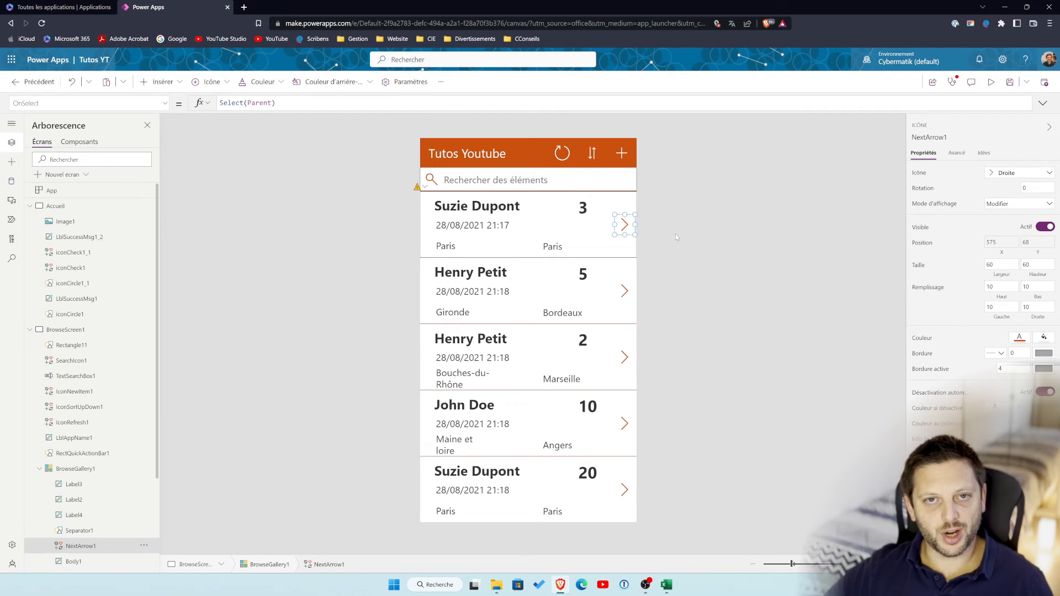